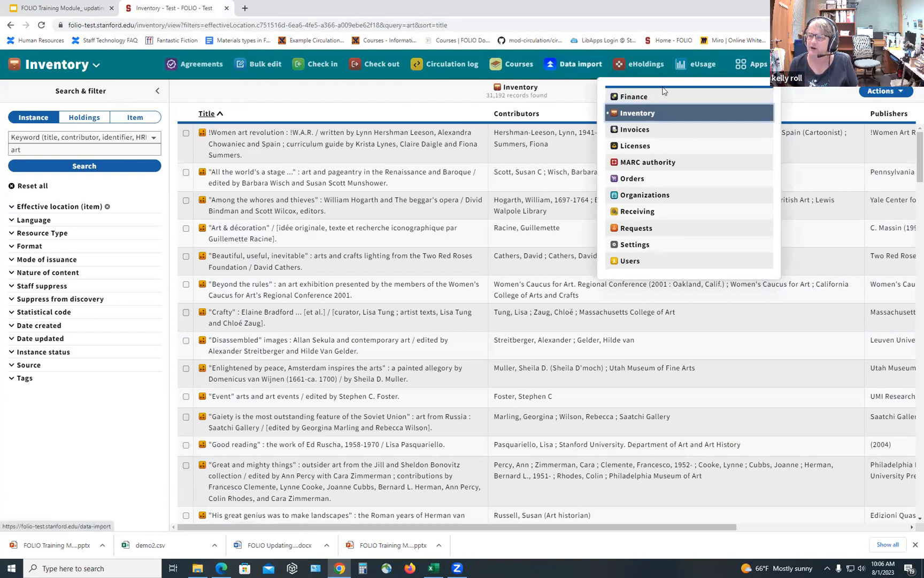
- Open the Inventory app and replace the "art" keyword search with an empty item search by barcode
click(659, 117)
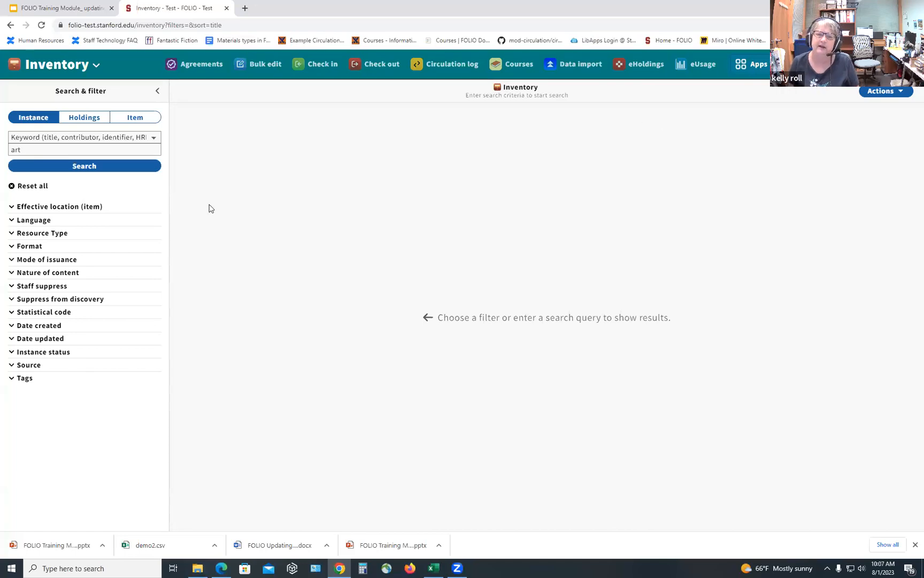
drag(35, 151, 1, 150)
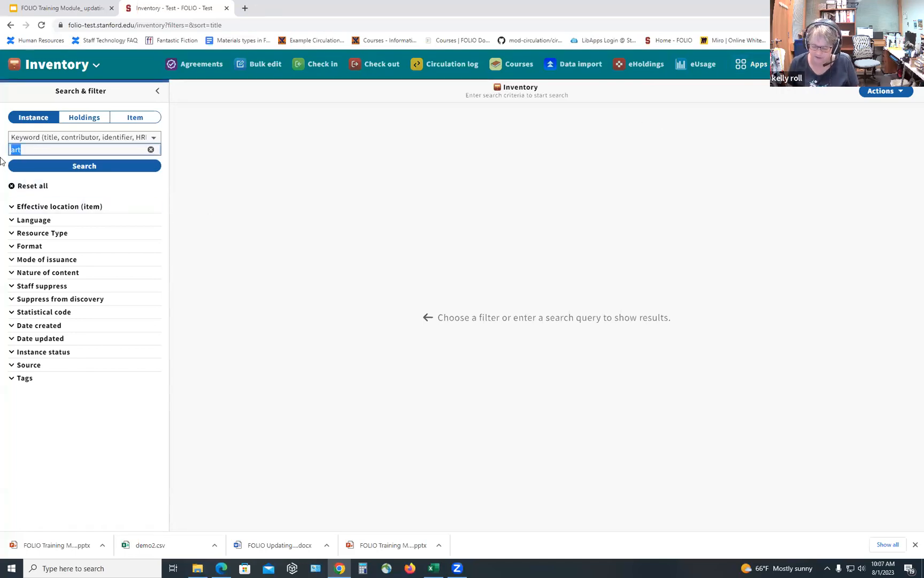
key(BackSpace)
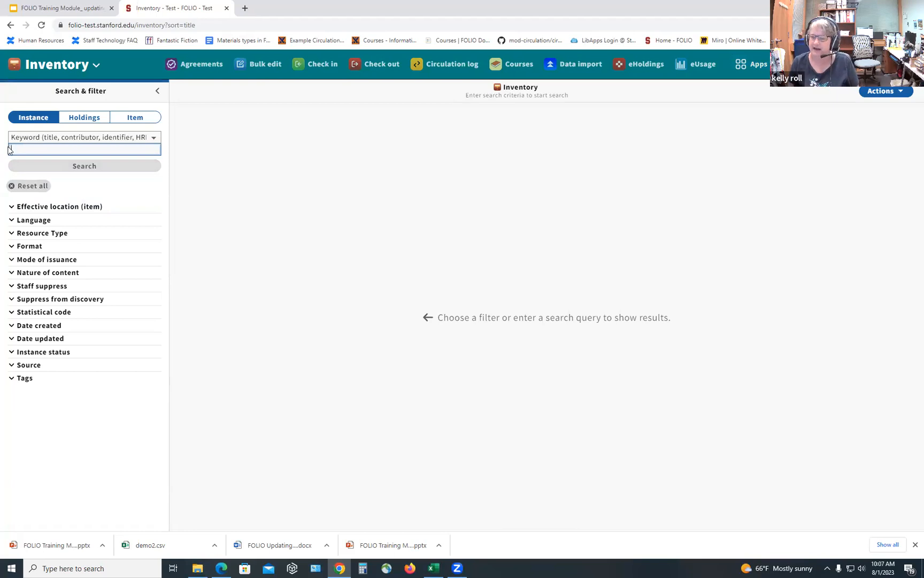
click(124, 119)
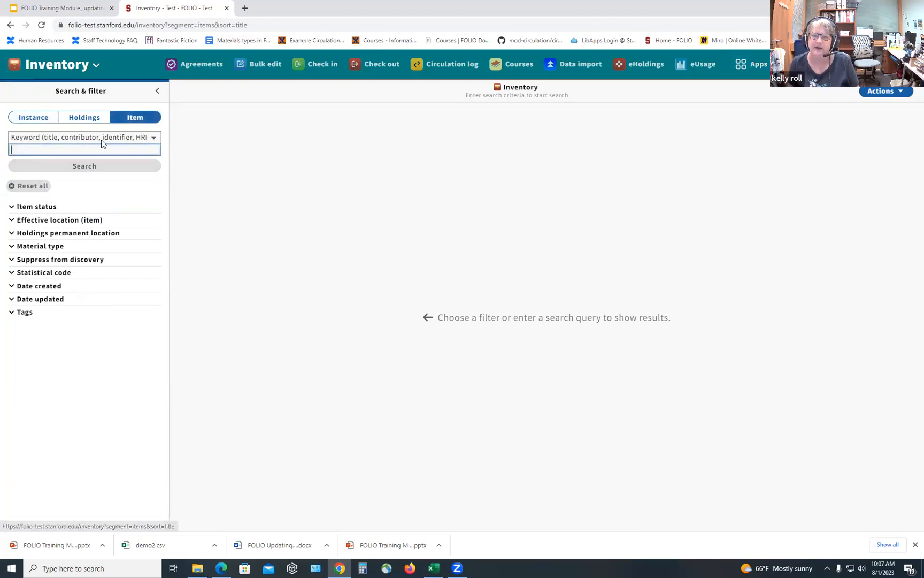
click(104, 138)
click(68, 159)
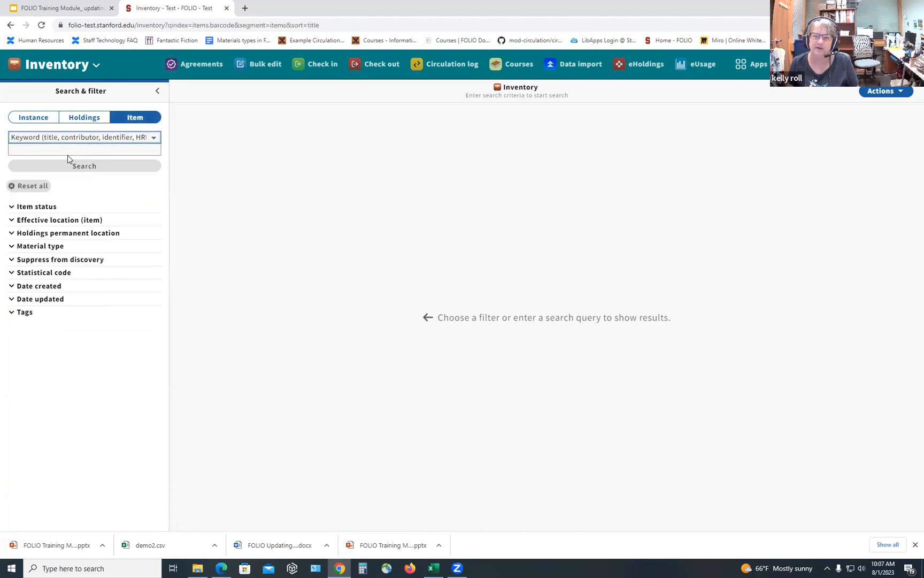
click(69, 152)
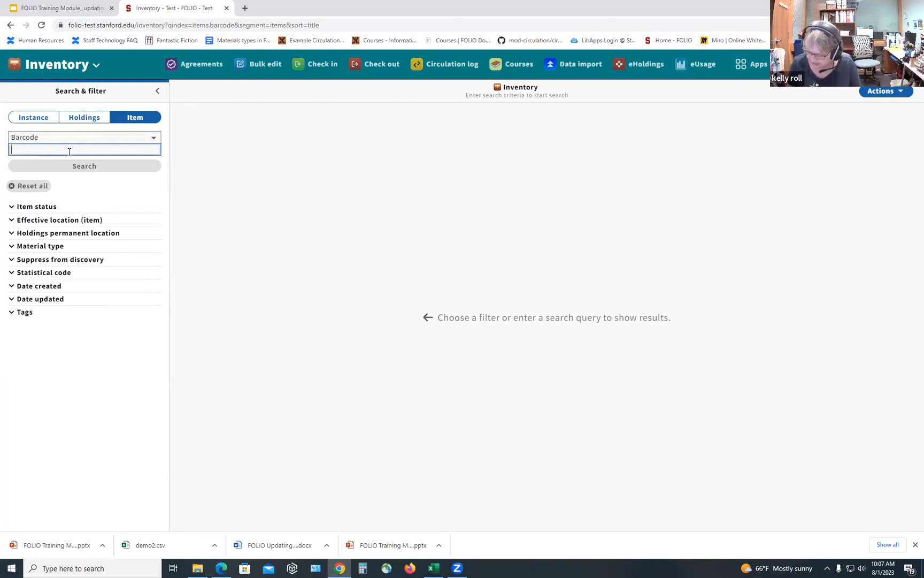
text(36105)
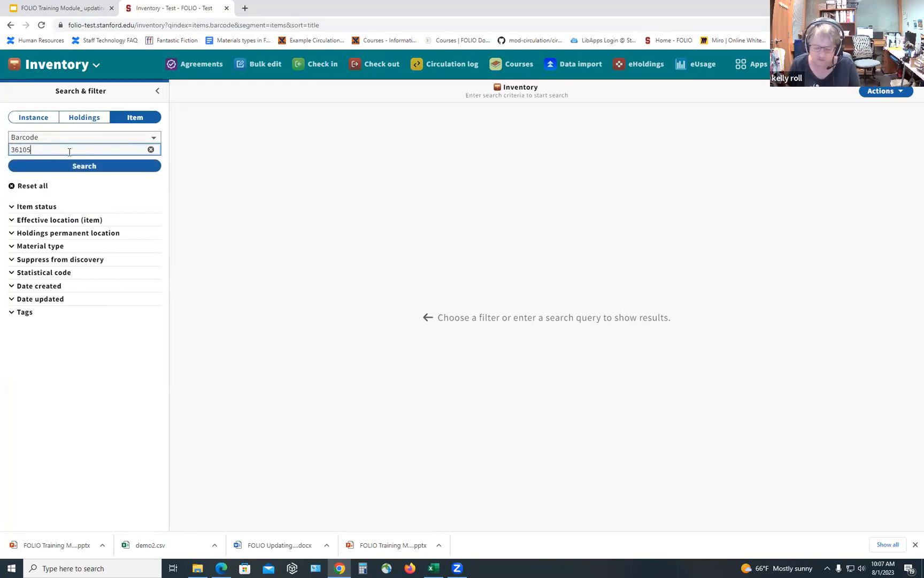
text(231)
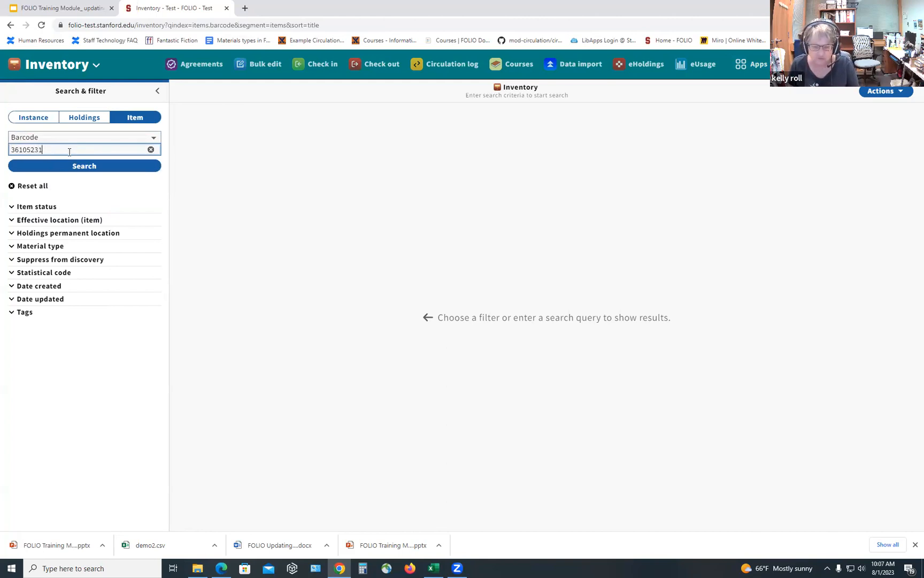
text(811873)
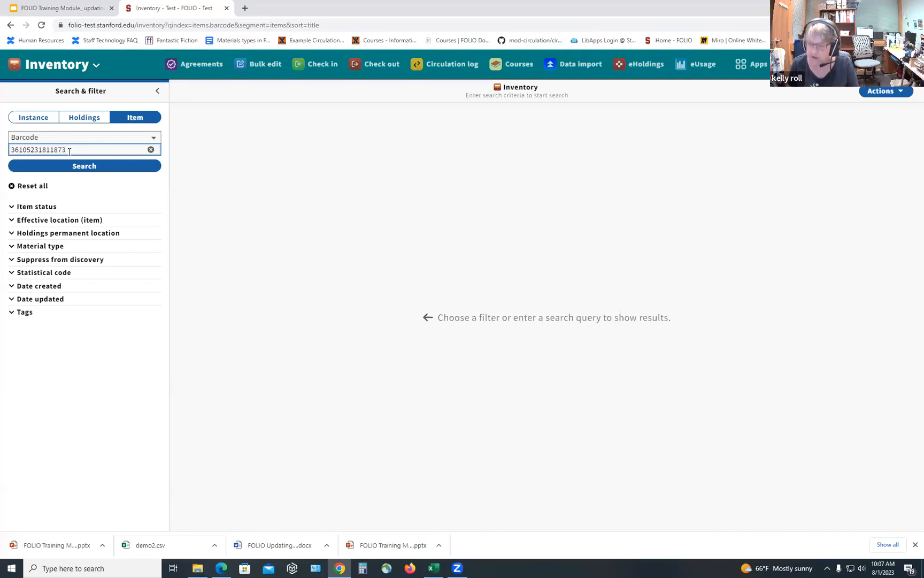
key(Return)
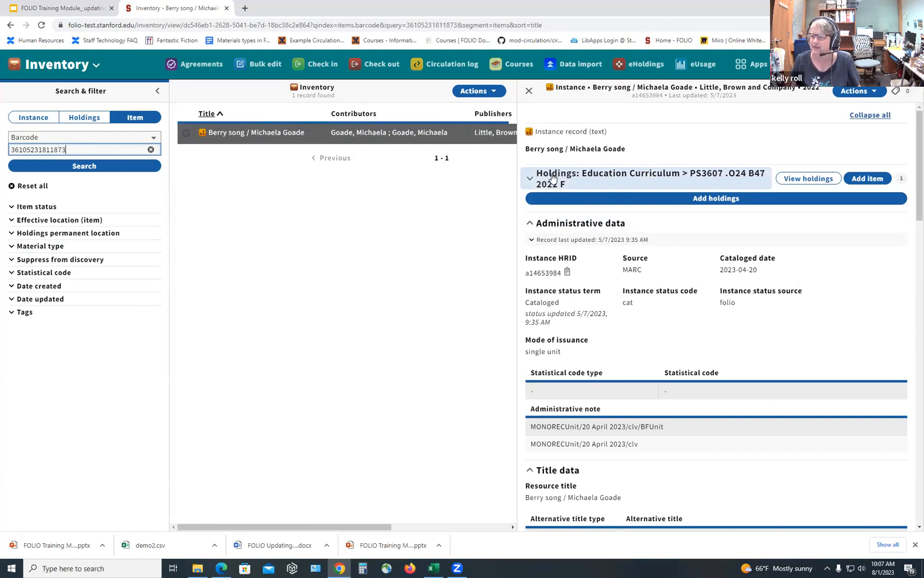
- View the item record under the Education Curriculum holdings and its available actions, and close the record
click(554, 178)
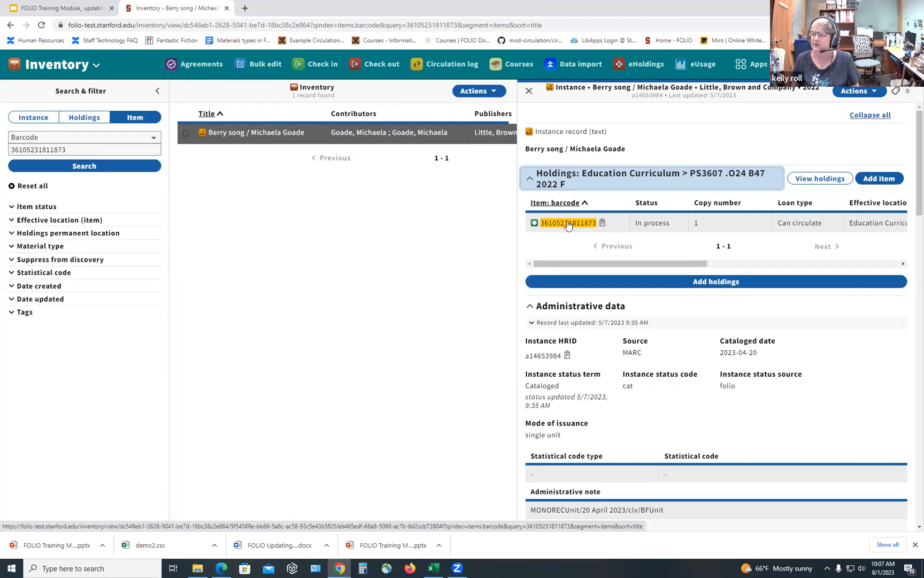
click(569, 225)
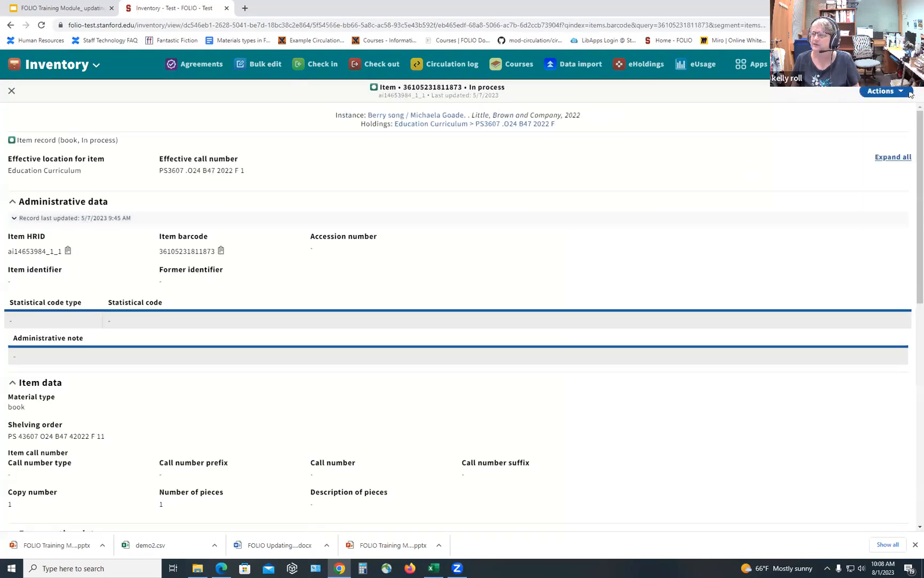
click(889, 92)
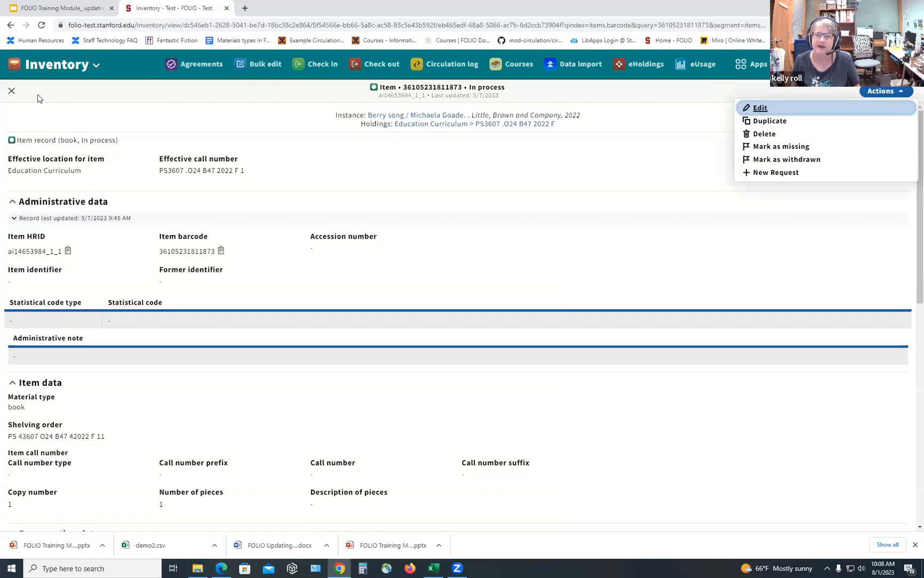
click(10, 92)
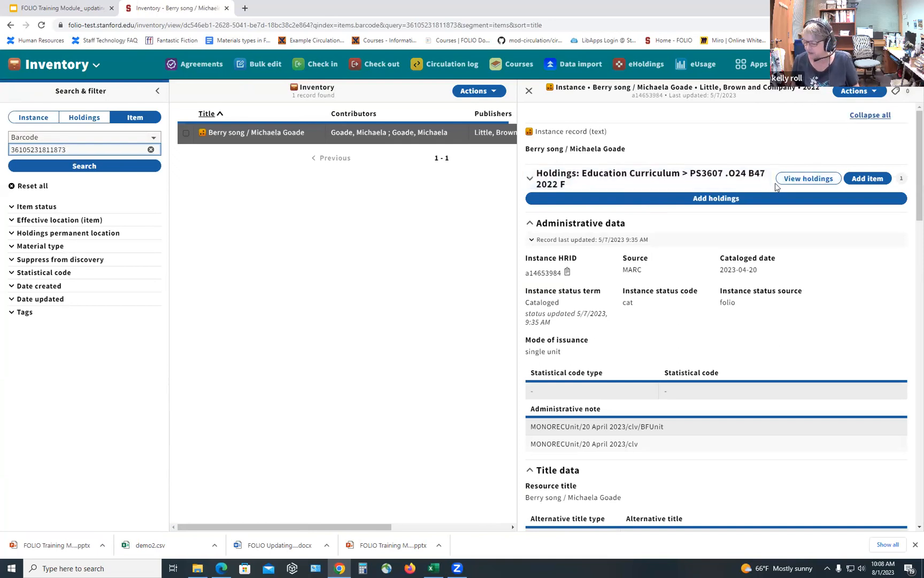
- View the source MARC bibliographic record of the "Berry song" instance and close it
click(853, 92)
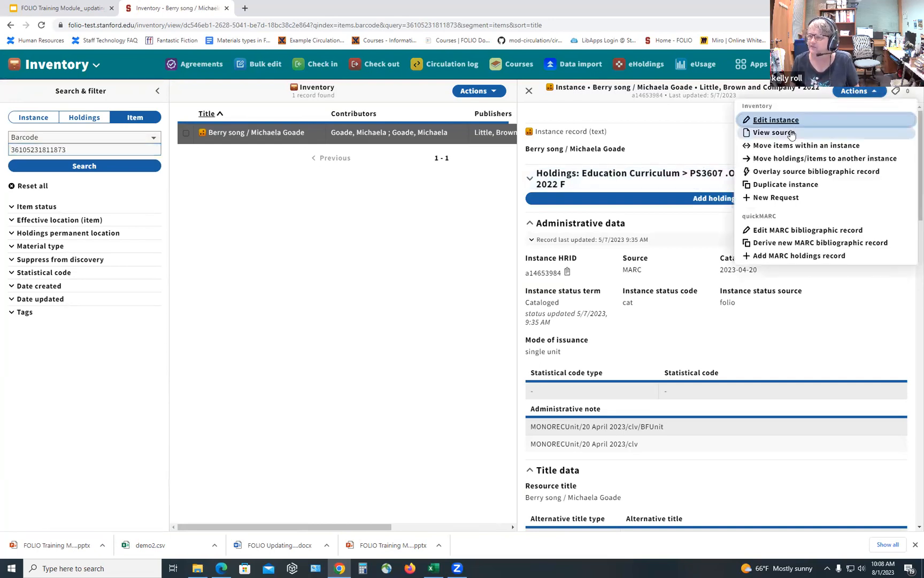
click(791, 134)
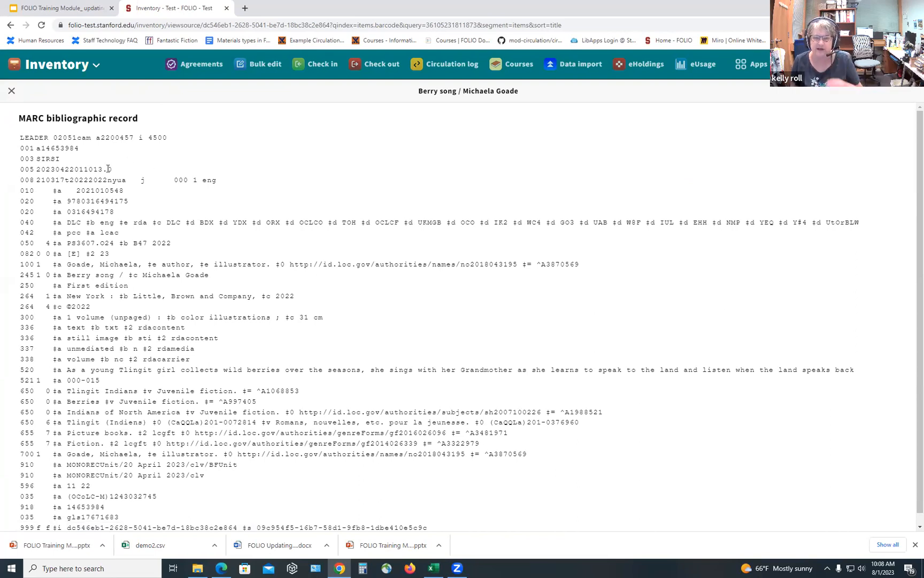
scroll(108, 169, down, 1)
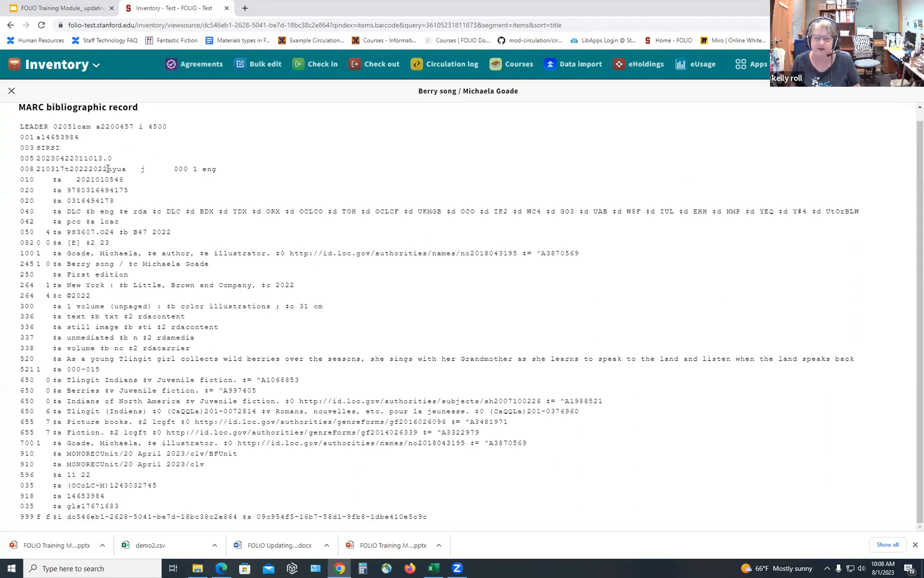
scroll(108, 169, up, 1)
click(11, 90)
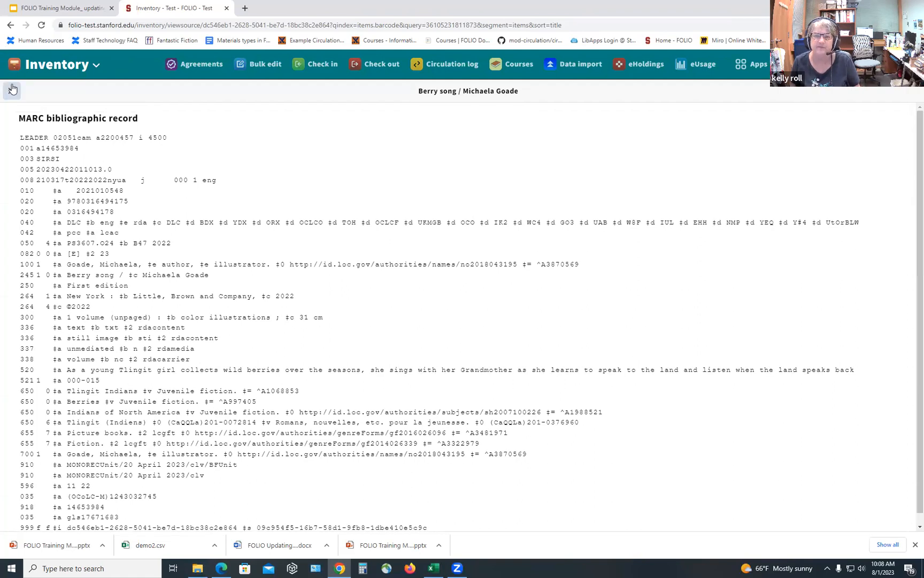
- Switch to the FOLIO training presentation, view the "Receiving material" slide, and return to the Inventory record
click(64, 8)
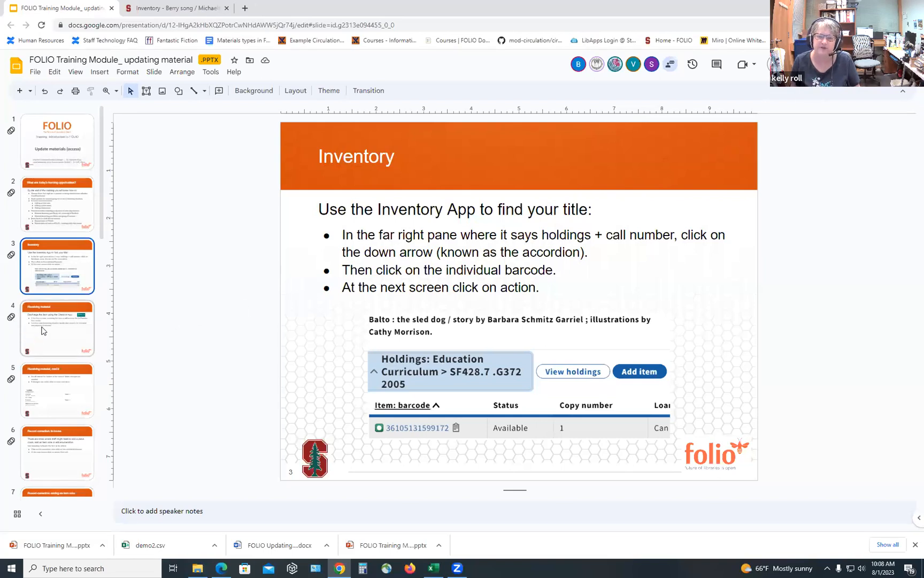
click(42, 330)
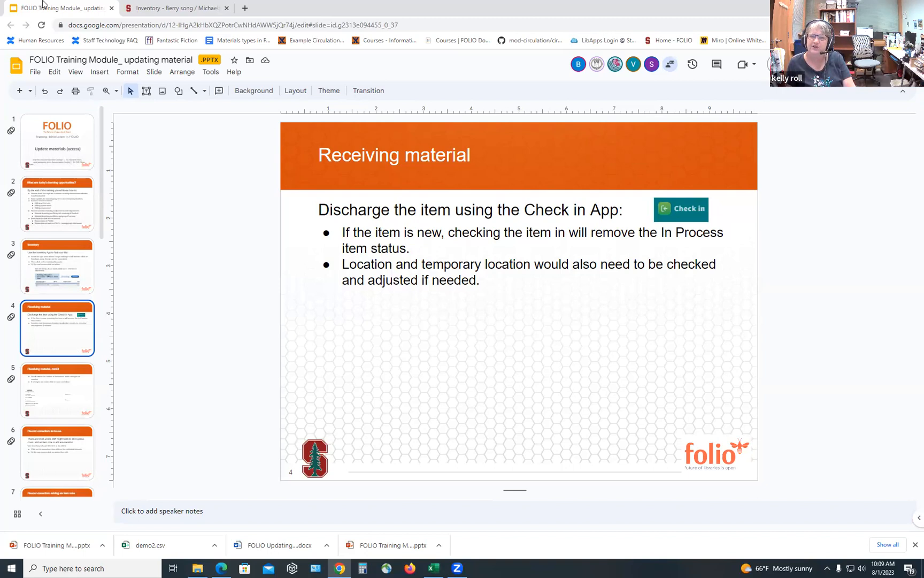
click(161, 9)
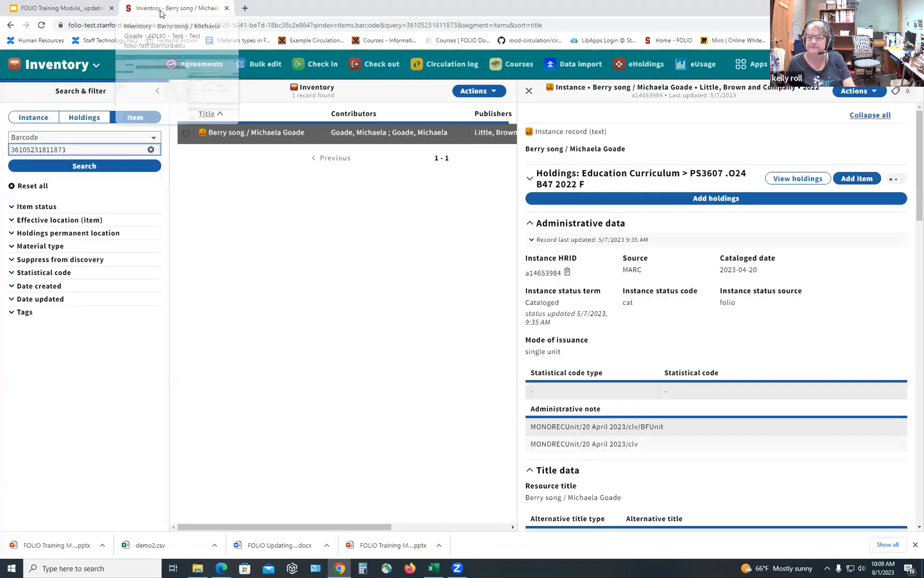
click(662, 178)
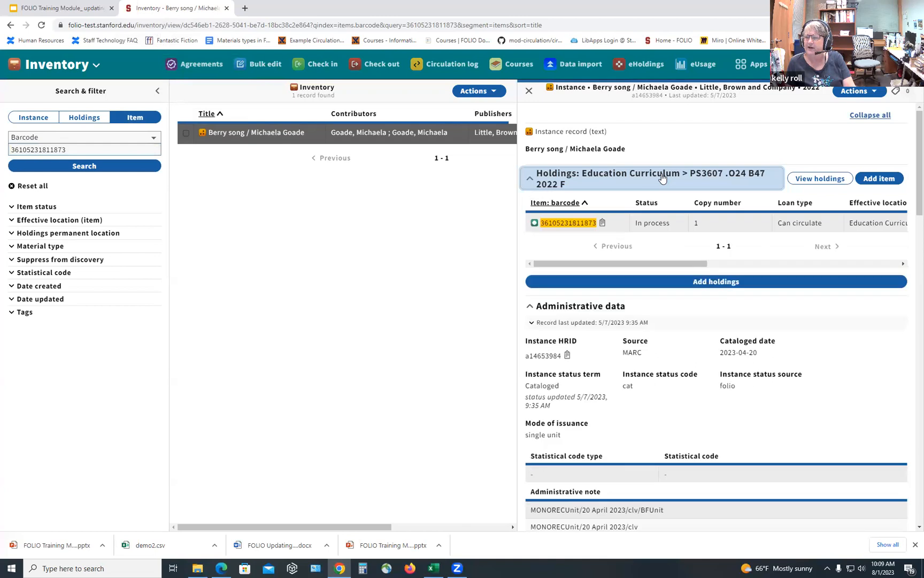
click(578, 225)
click(881, 92)
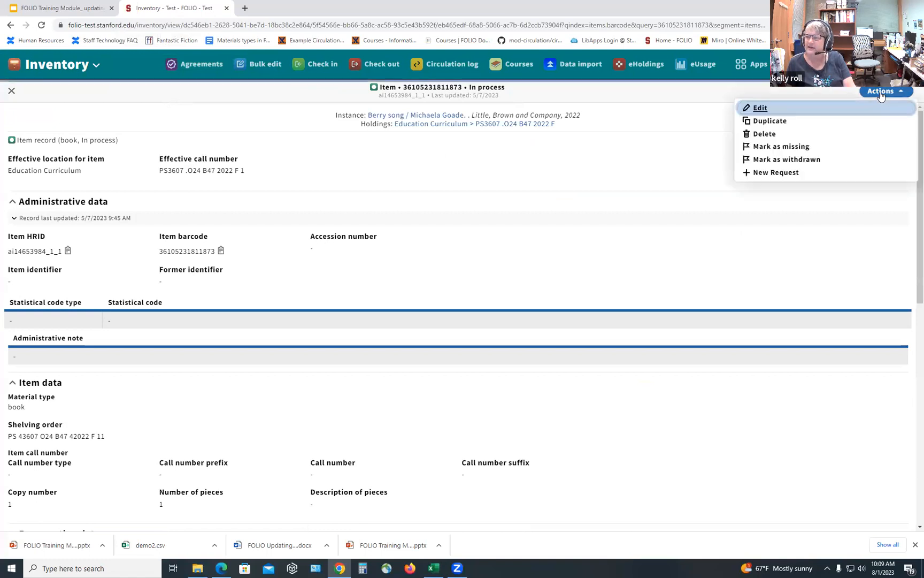
click(744, 109)
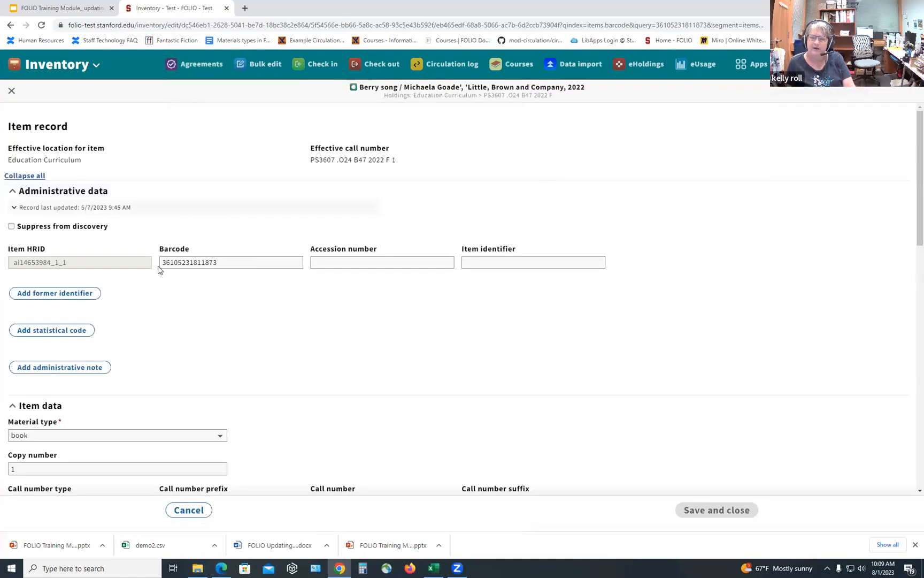
- Examine the item's editable fields from item data down to location, including the permanent loan type options
scroll(159, 259, down, 5)
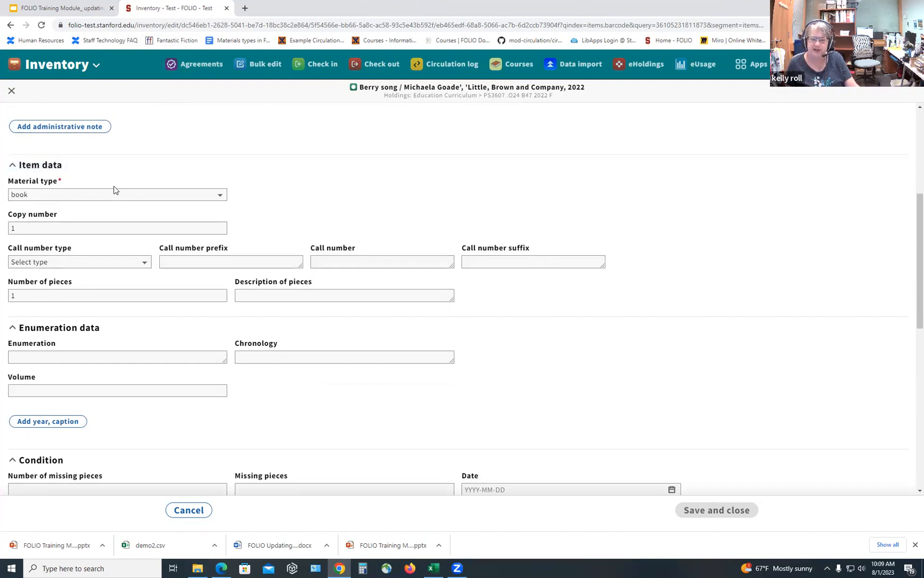
scroll(161, 250, down, 4)
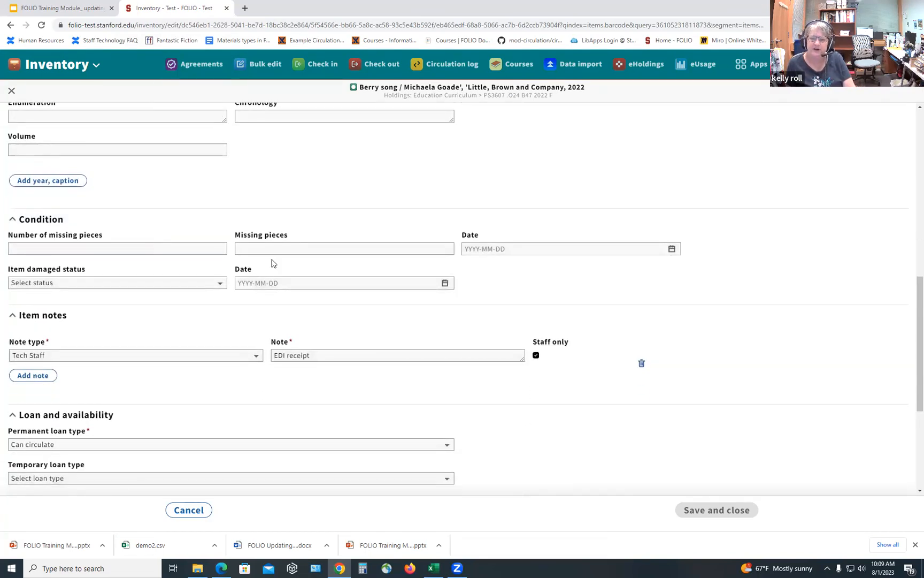
scroll(273, 261, up, 2)
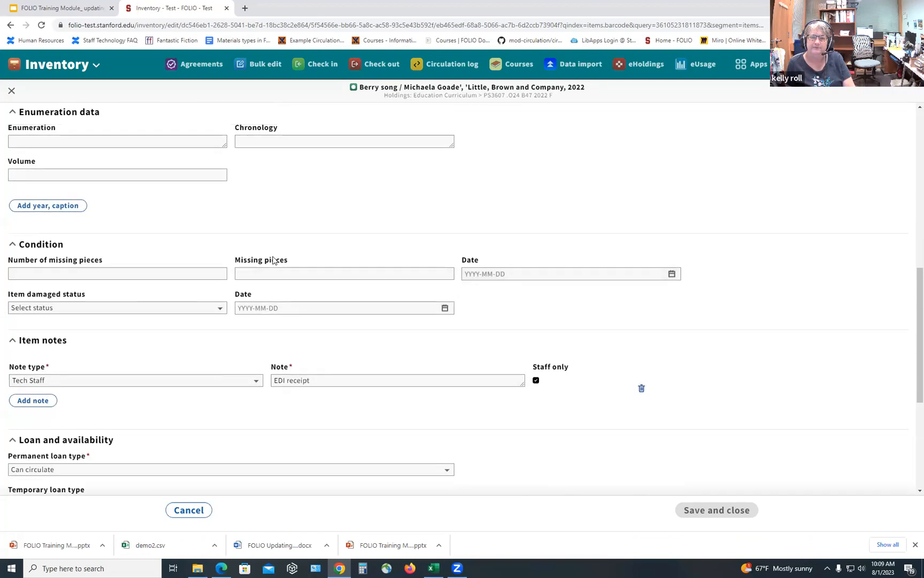
scroll(273, 261, down, 5)
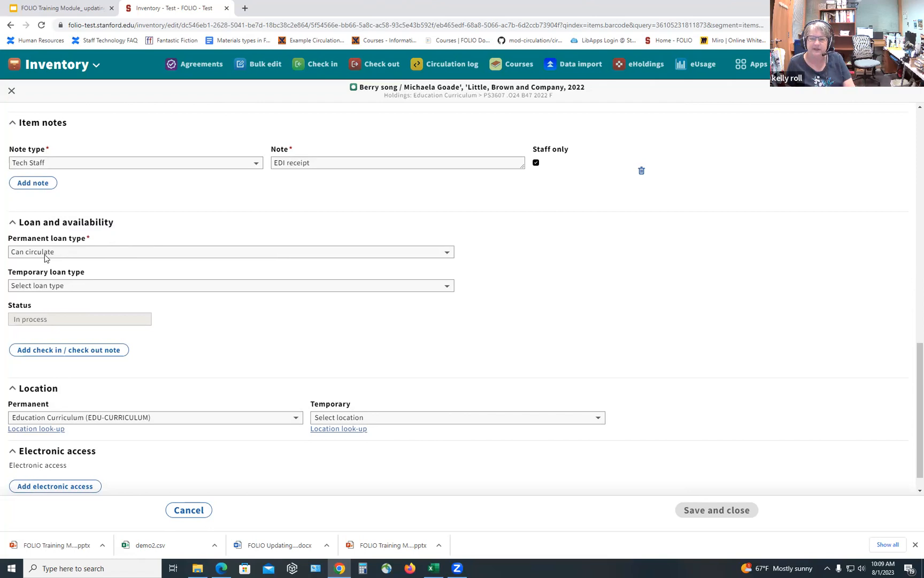
scroll(328, 298, down, 1)
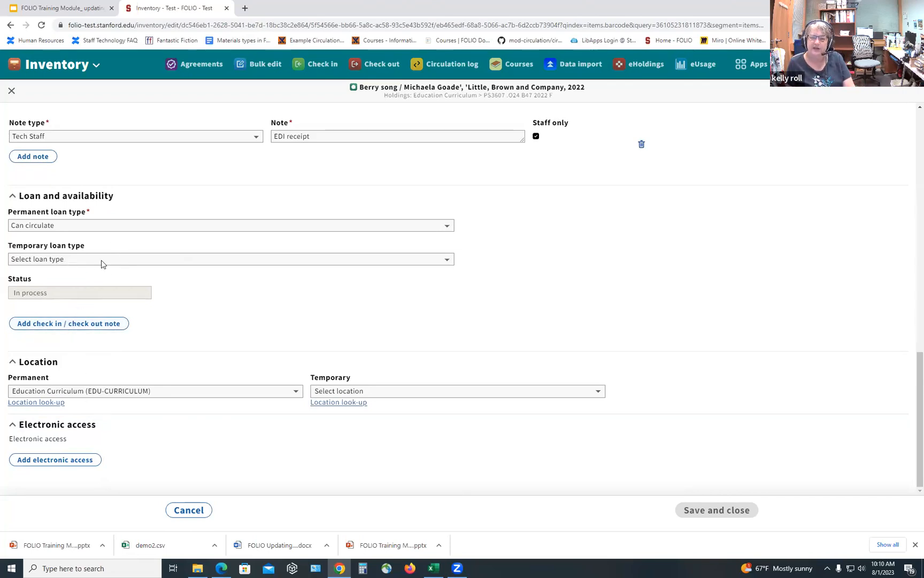
click(66, 226)
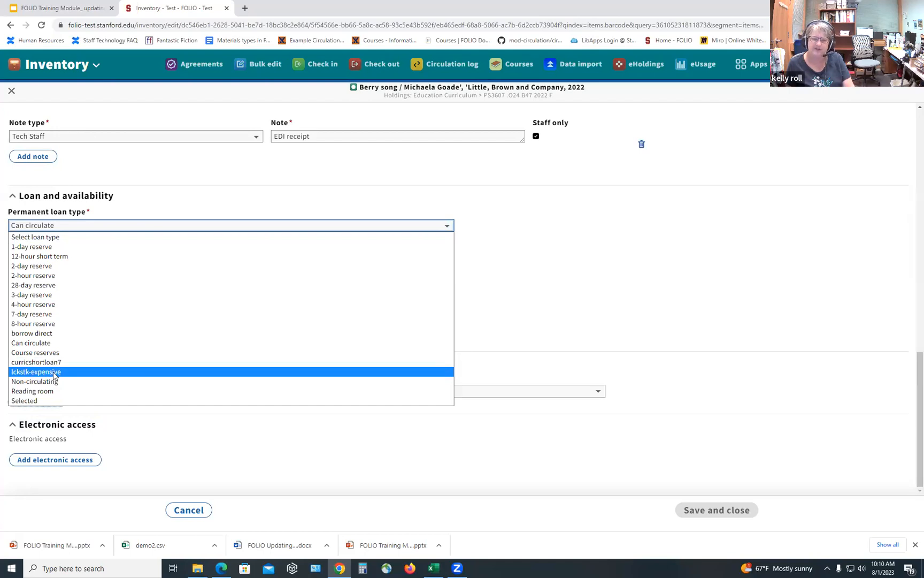
click(553, 263)
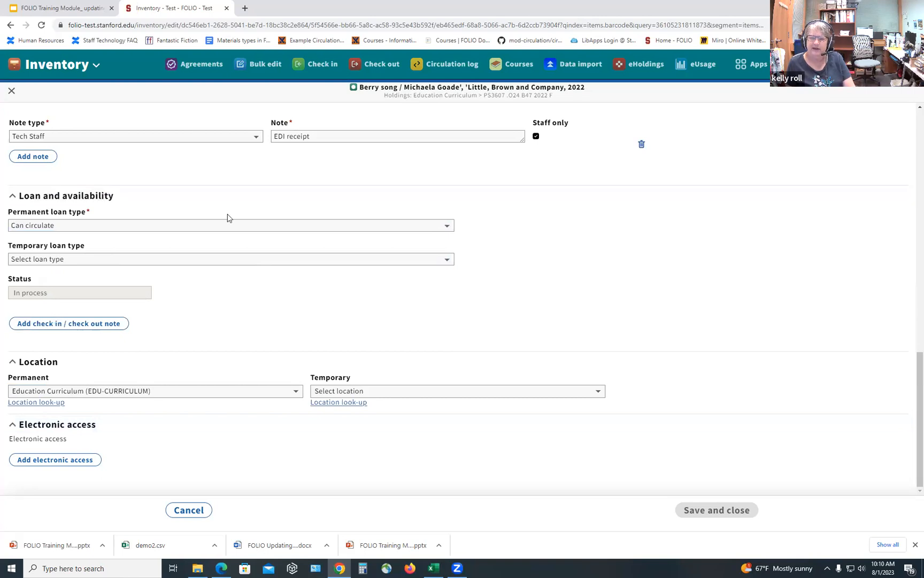
- Look over the complete item edit form once more, from administrative data to electronic access
scroll(227, 218, up, 1)
scroll(228, 217, up, 10)
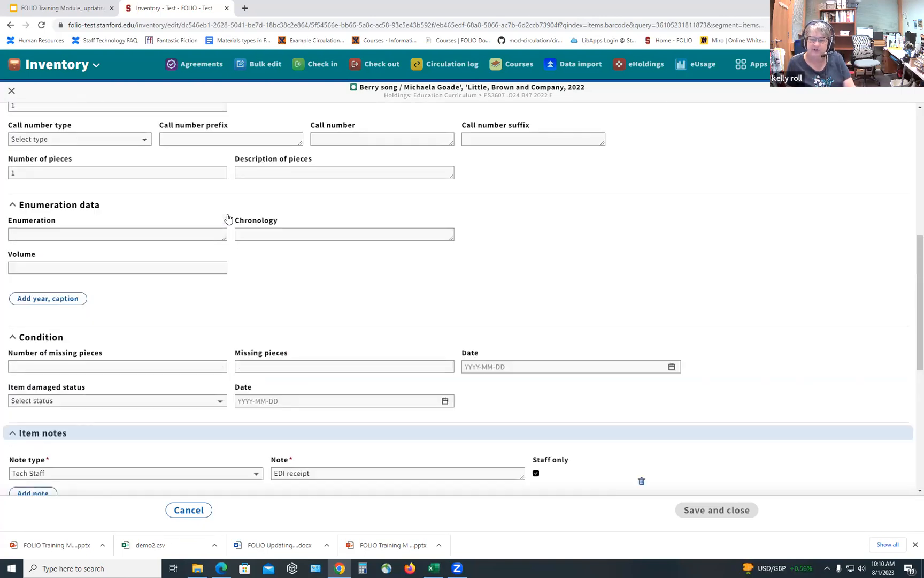
scroll(228, 218, up, 8)
scroll(227, 218, down, 12)
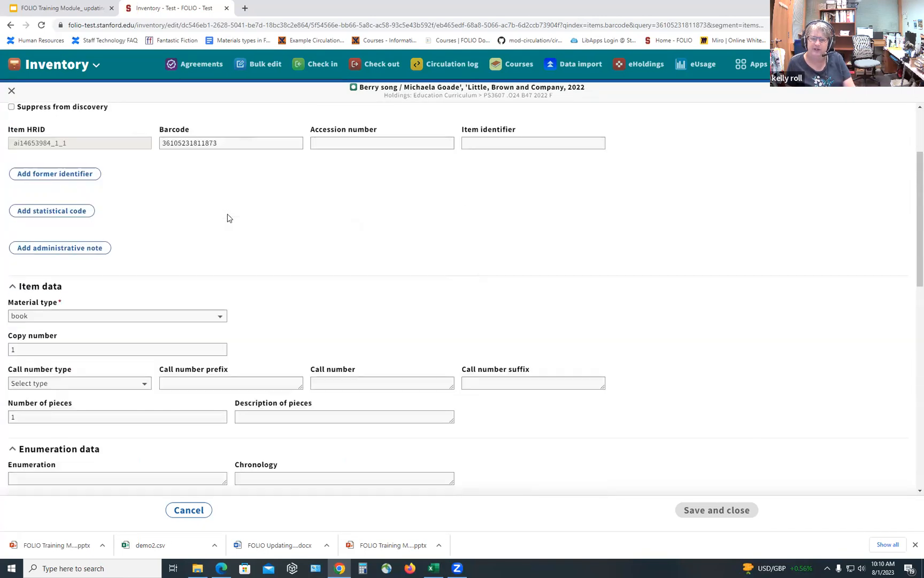
scroll(228, 217, down, 7)
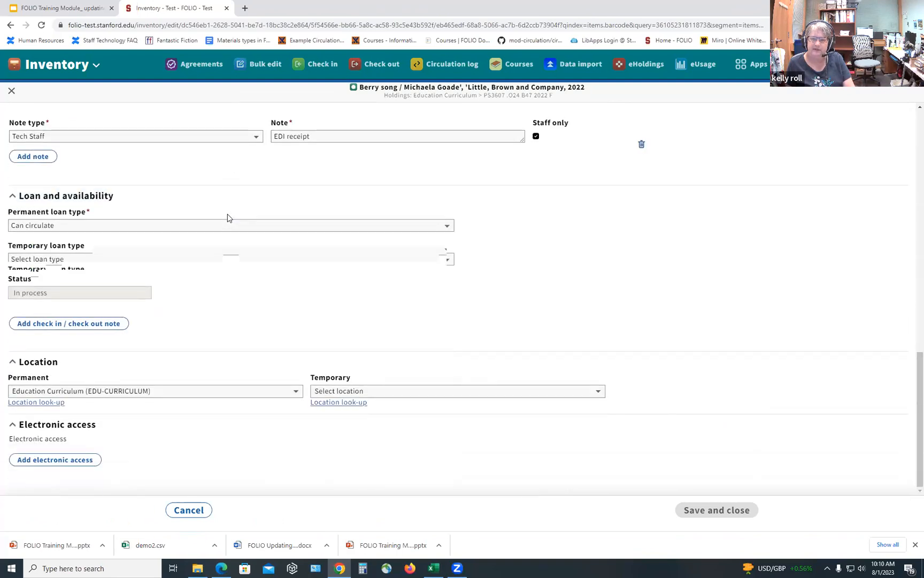
scroll(504, 255, up, 1)
scroll(504, 254, up, 14)
scroll(250, 190, up, 1)
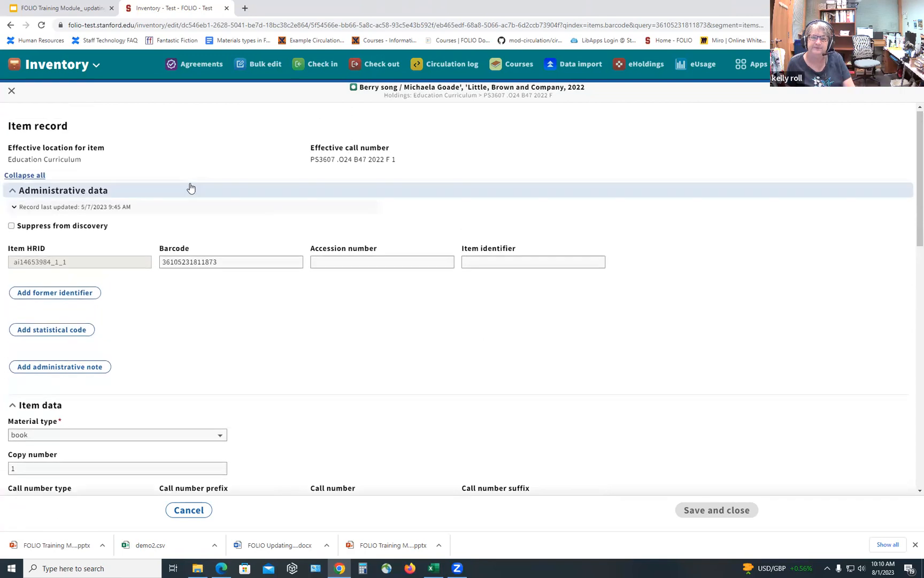
- Close the item edit form without changes and view the "Receiving material, cont'd" slide in the FOLIO training presentation
click(11, 92)
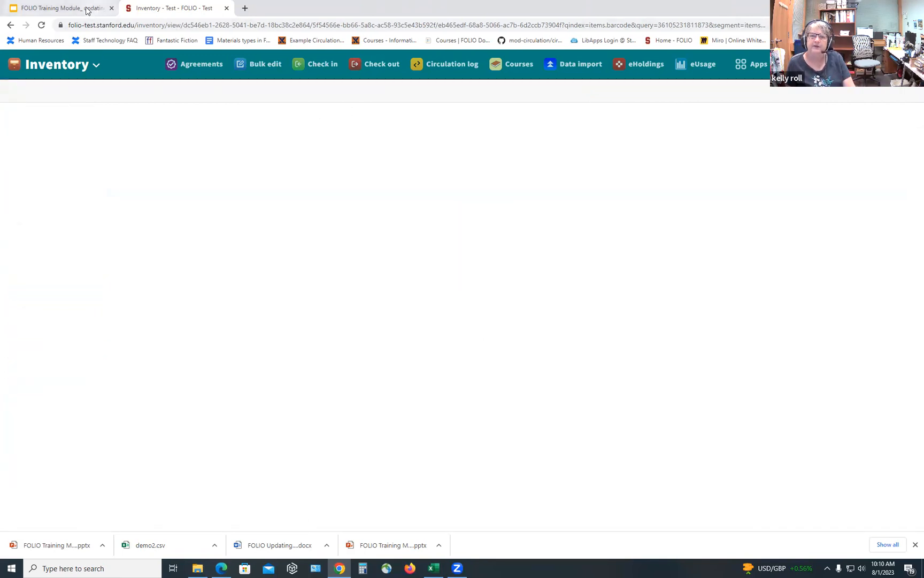
click(62, 8)
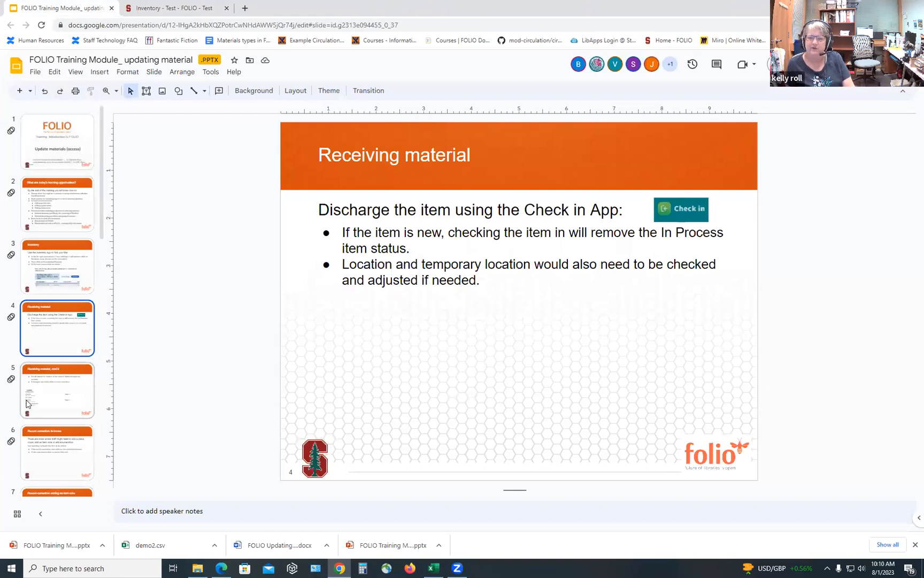
click(37, 387)
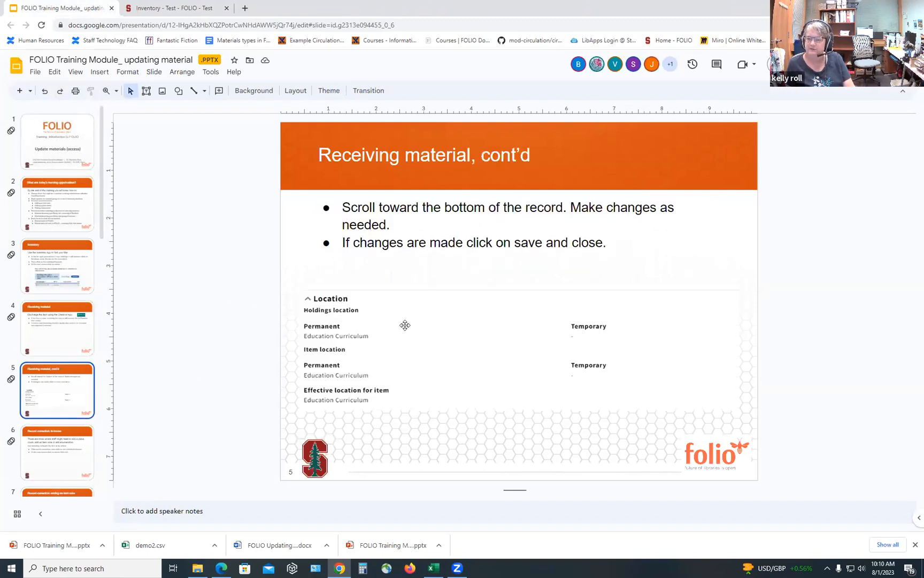
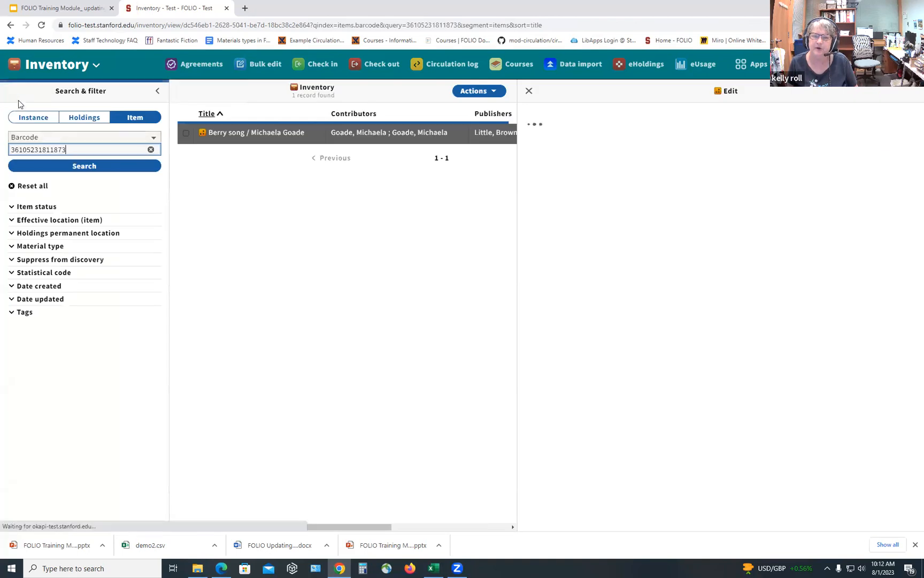
drag(78, 150, 1, 153)
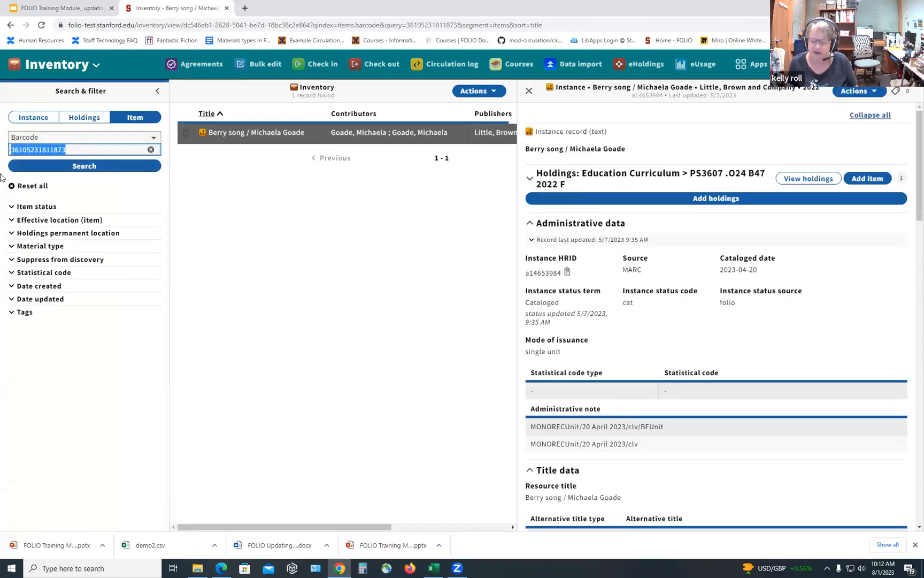
key(BackSpace)
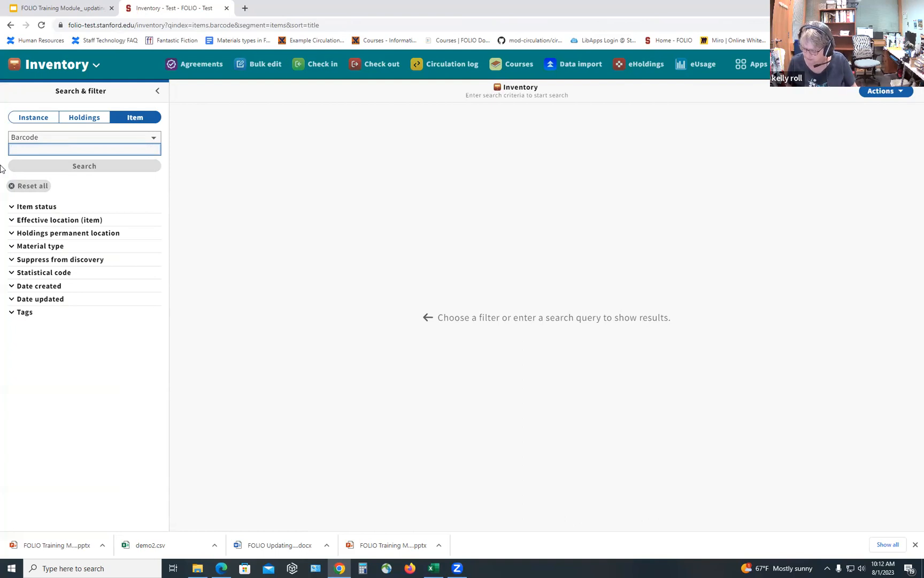
text(36105112998906)
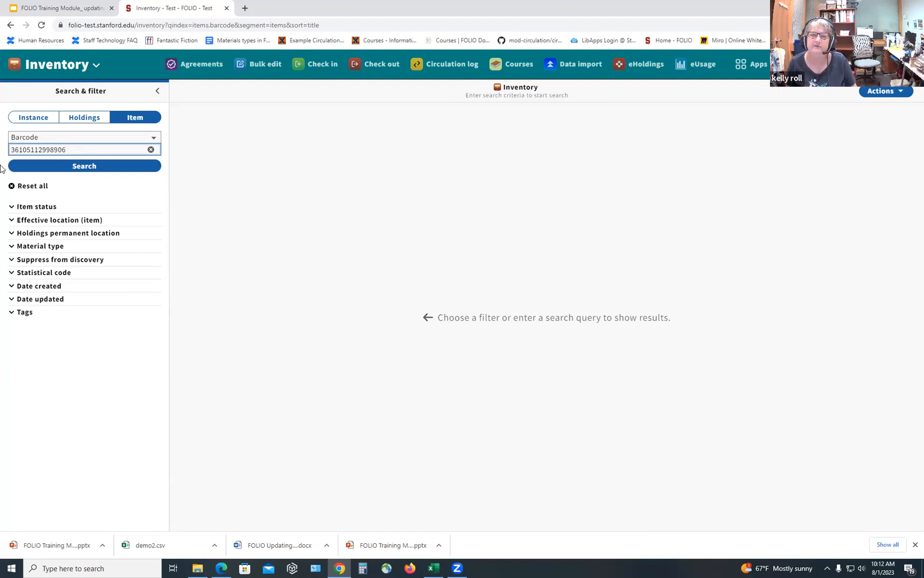
click(10, 166)
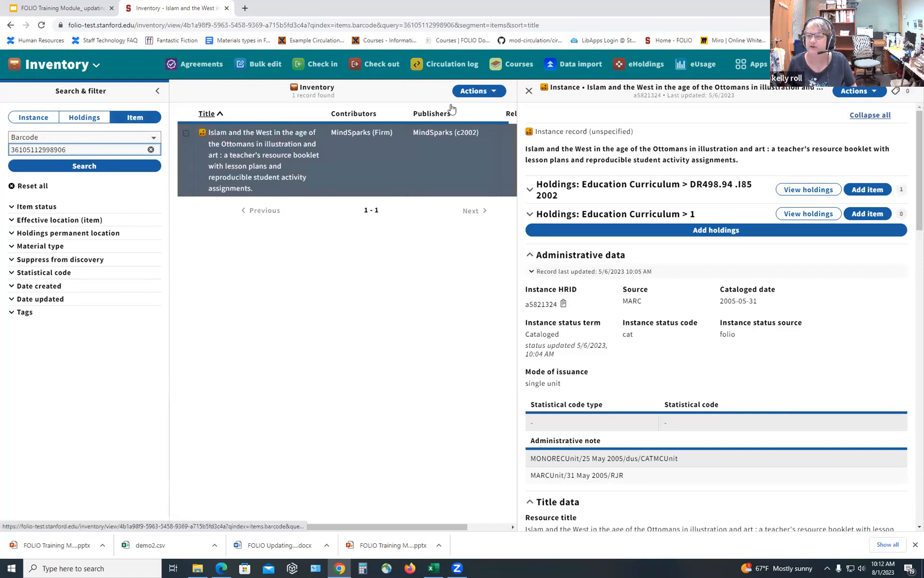
click(594, 189)
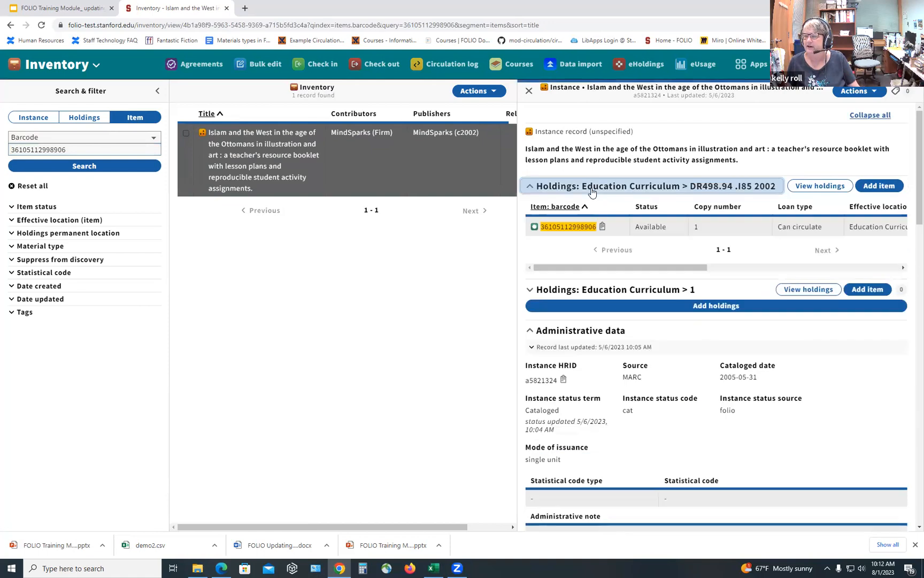
click(560, 228)
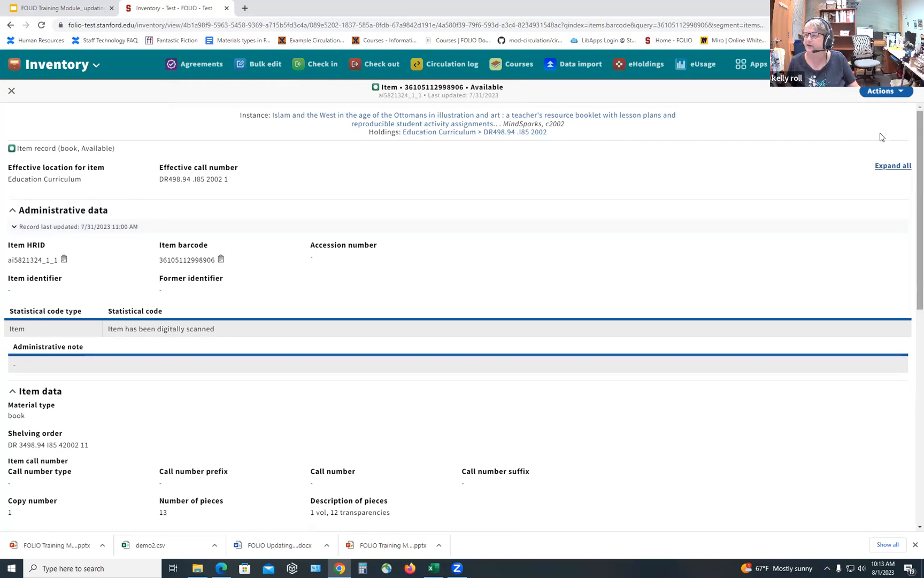
click(882, 92)
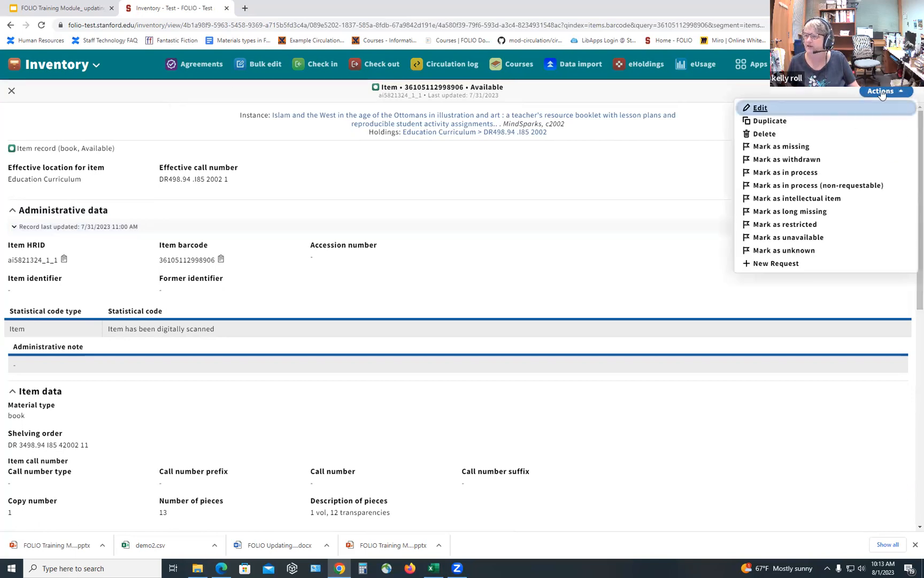
click(768, 108)
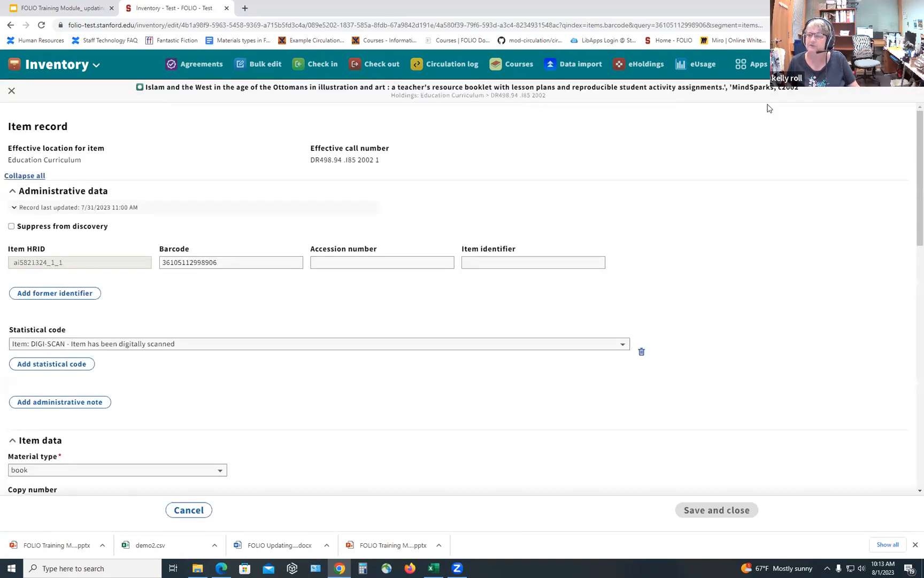
- Examine the item's editable fields from statistical code and administrative note through item data, condition, item notes and loan types
scroll(76, 214, down, 3)
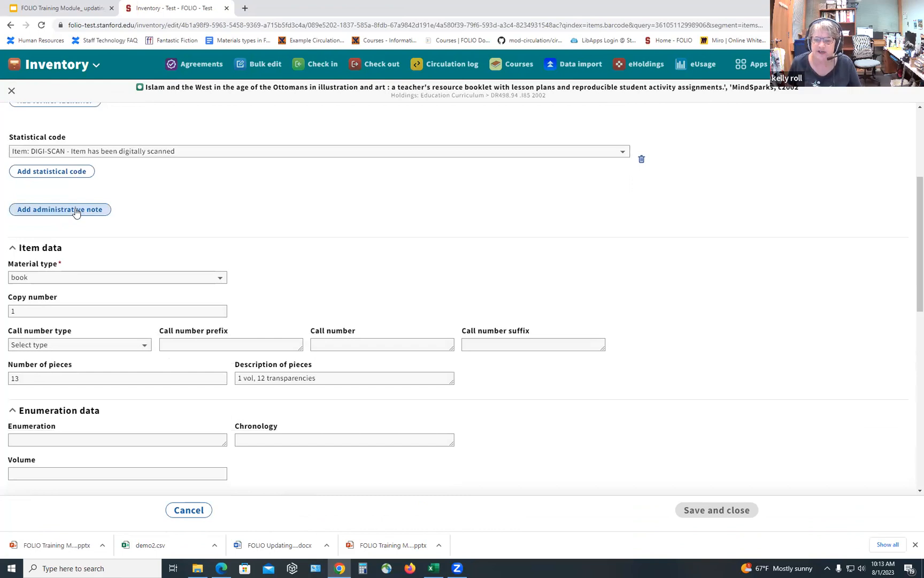
scroll(75, 211, down, 2)
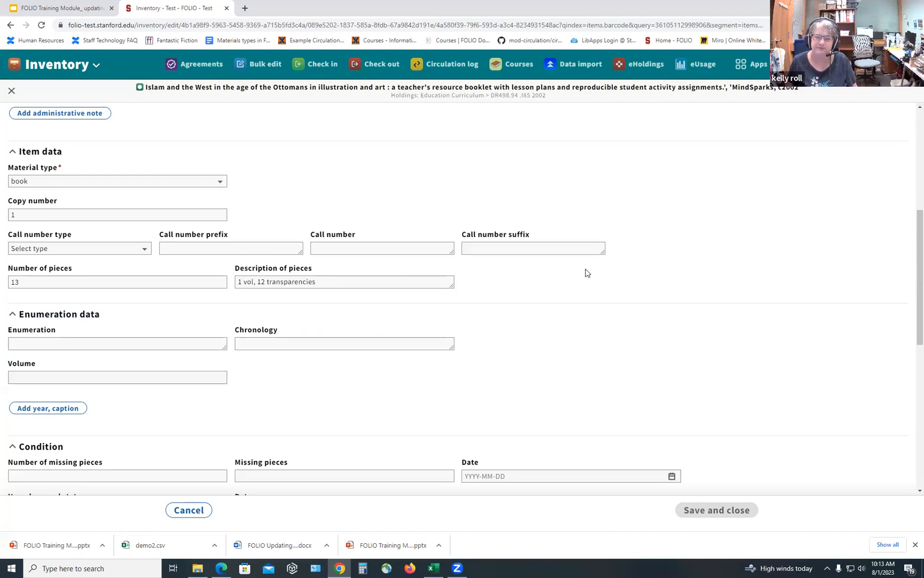
scroll(586, 273, up, 4)
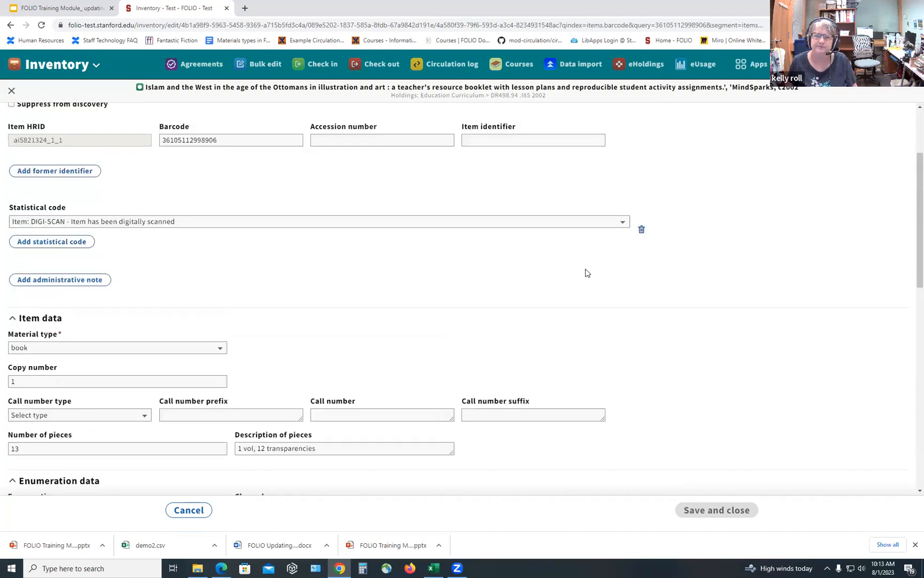
scroll(587, 273, down, 6)
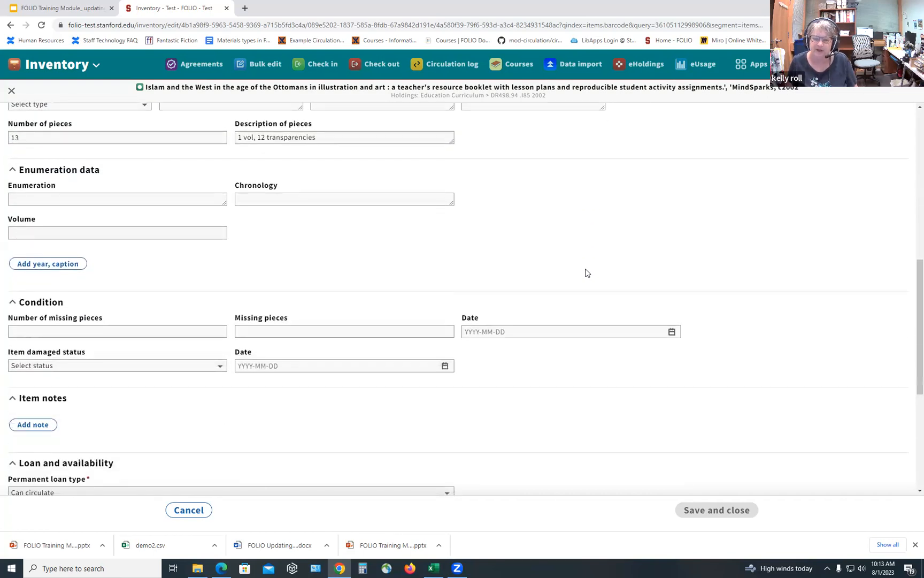
scroll(586, 271, down, 1)
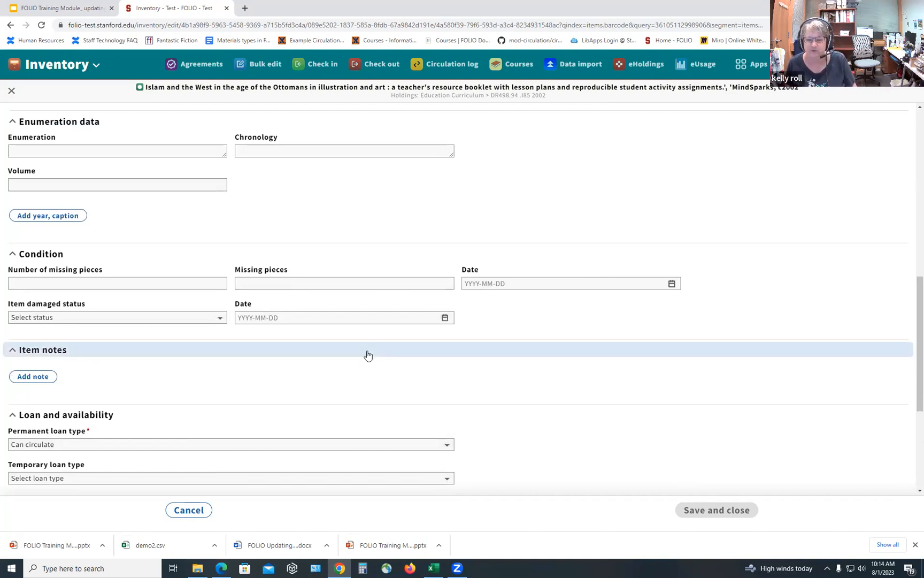
scroll(368, 355, down, 1)
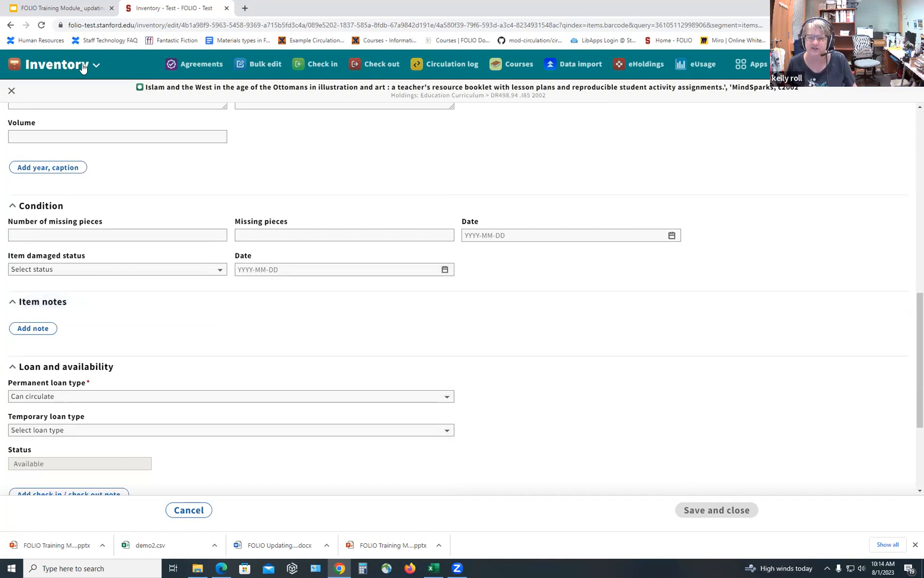
scroll(106, 128, up, 1)
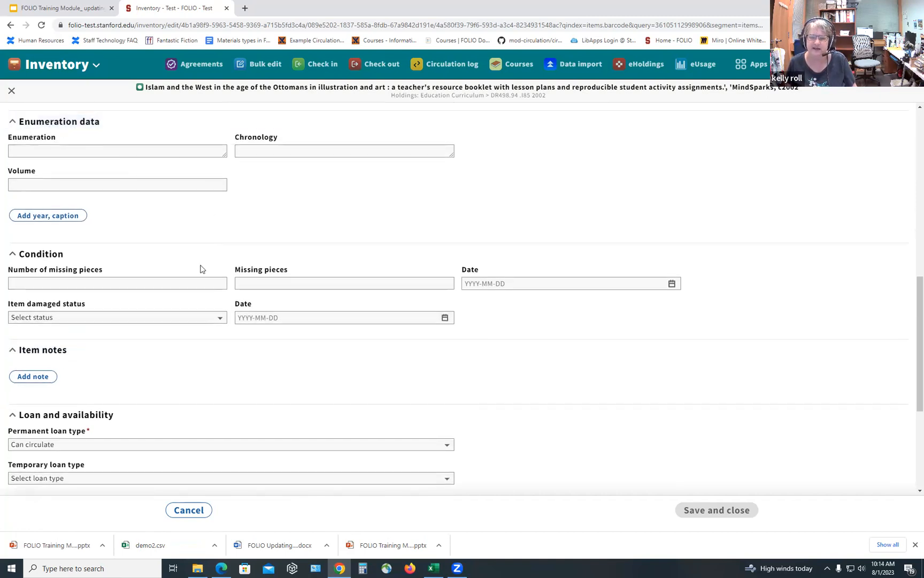
- Add an item note to the record and set its note type to Circ Staff
click(47, 355)
click(46, 354)
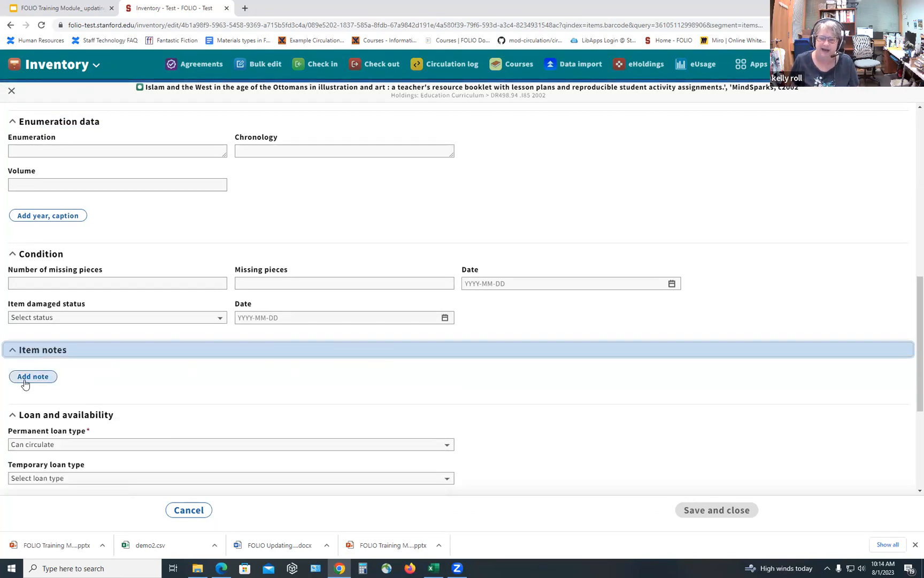
click(24, 383)
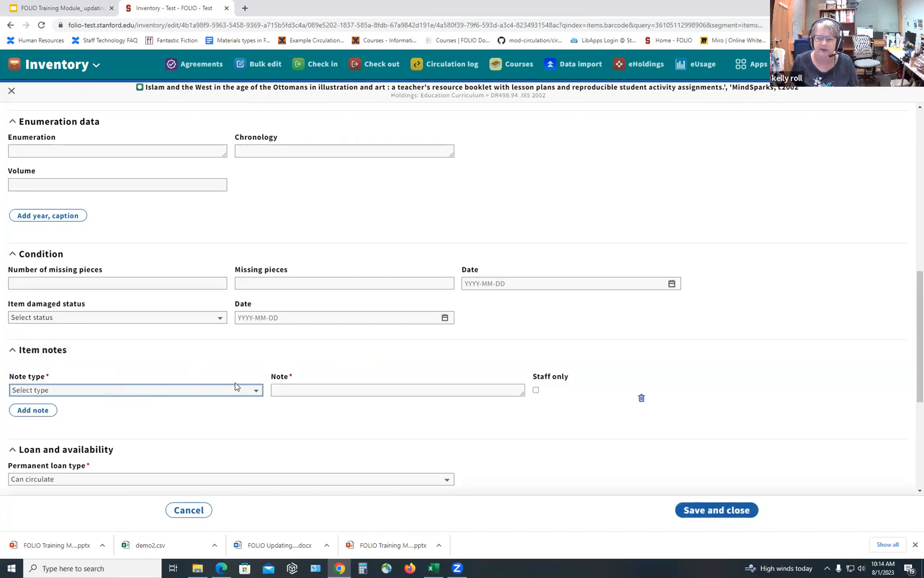
click(258, 394)
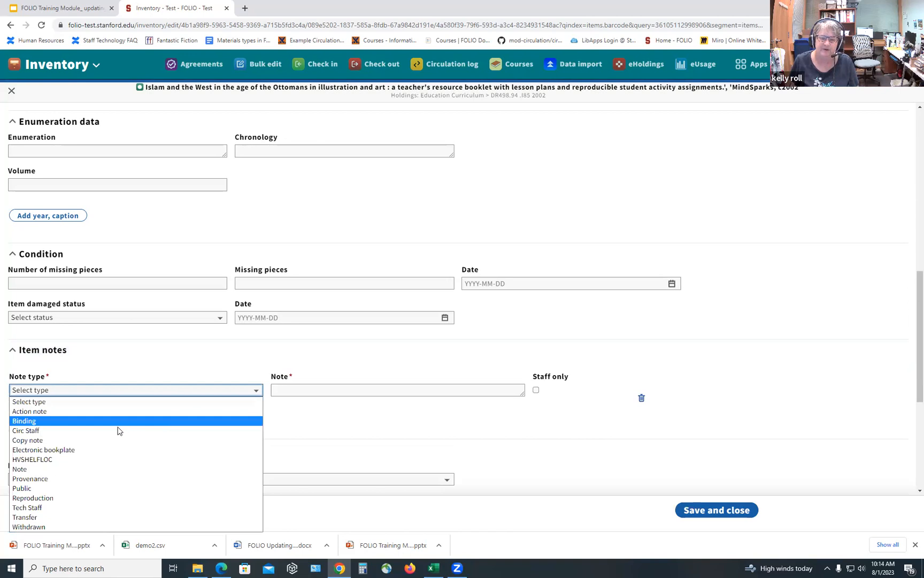
click(118, 431)
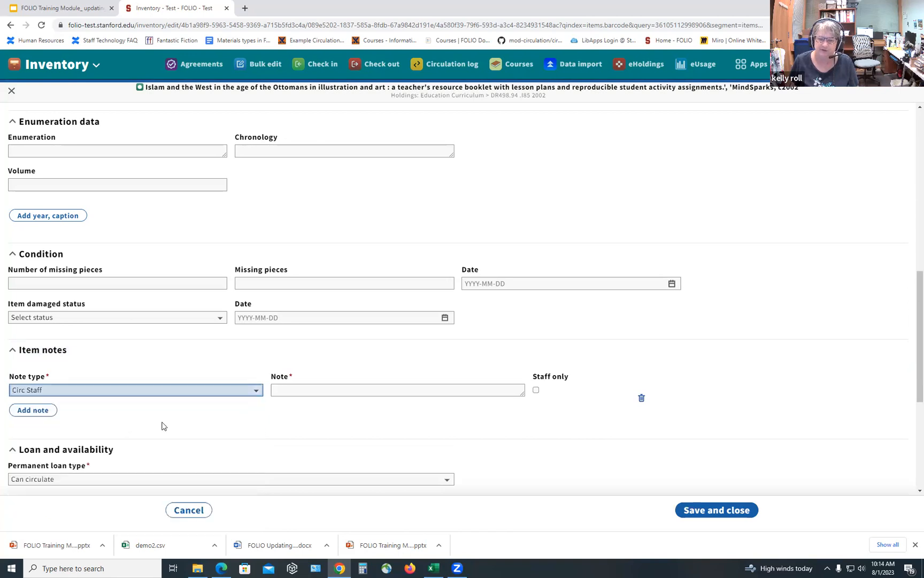
- Enter "transparencies can stick" as the note text, correcting its spelling, and mark the note as staff only
click(304, 388)
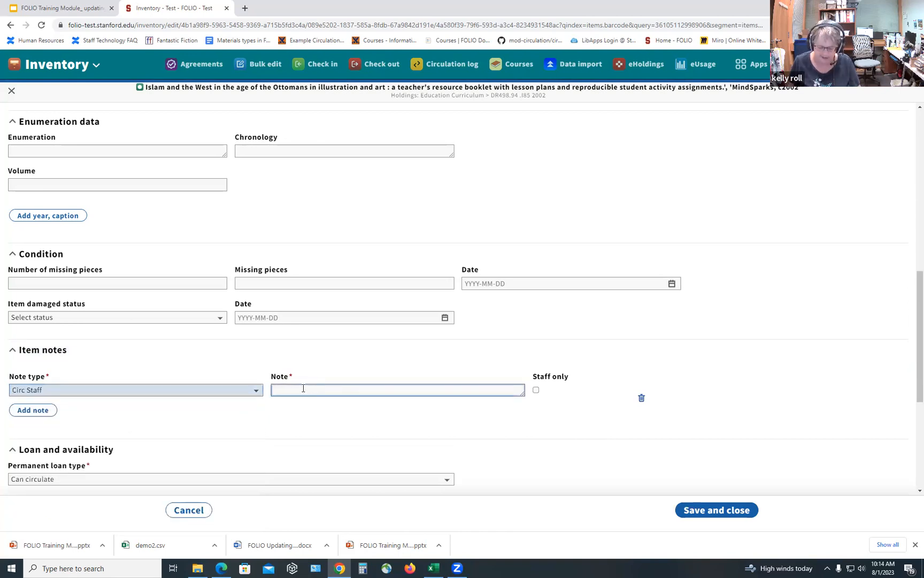
text(t)
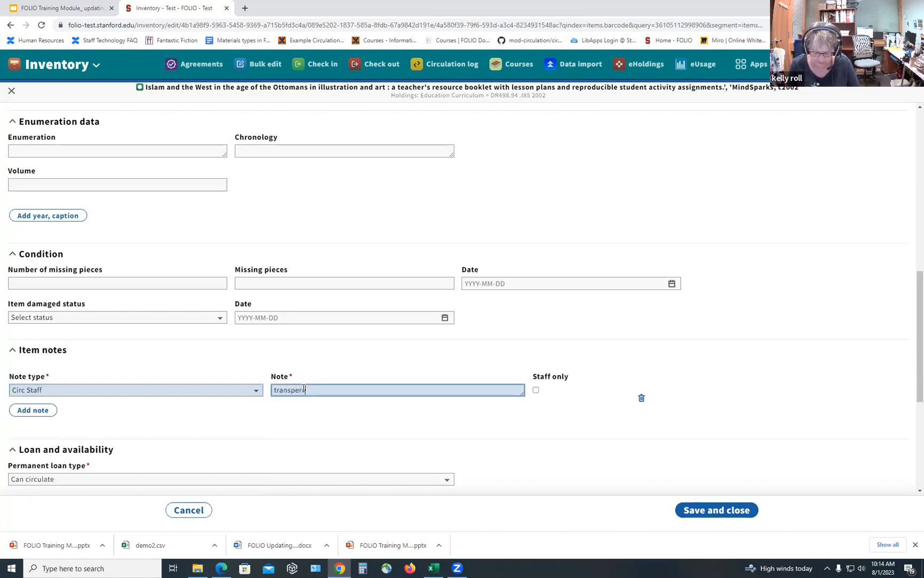
text(ransperencies can stick)
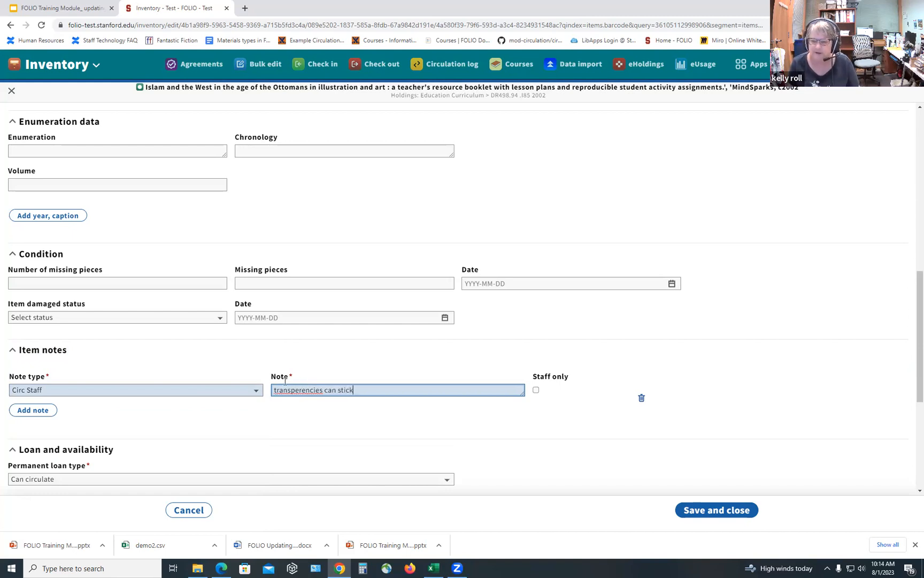
right_click(298, 391)
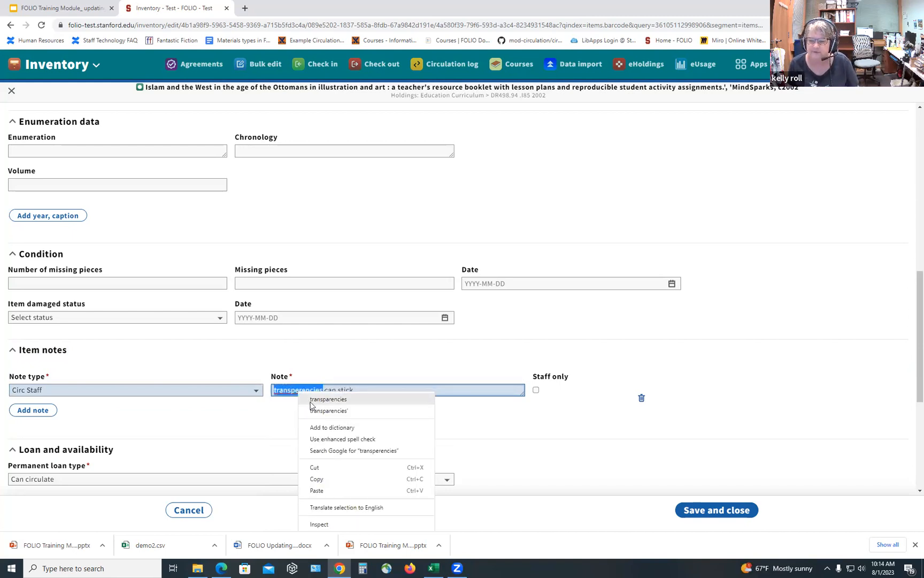
click(311, 400)
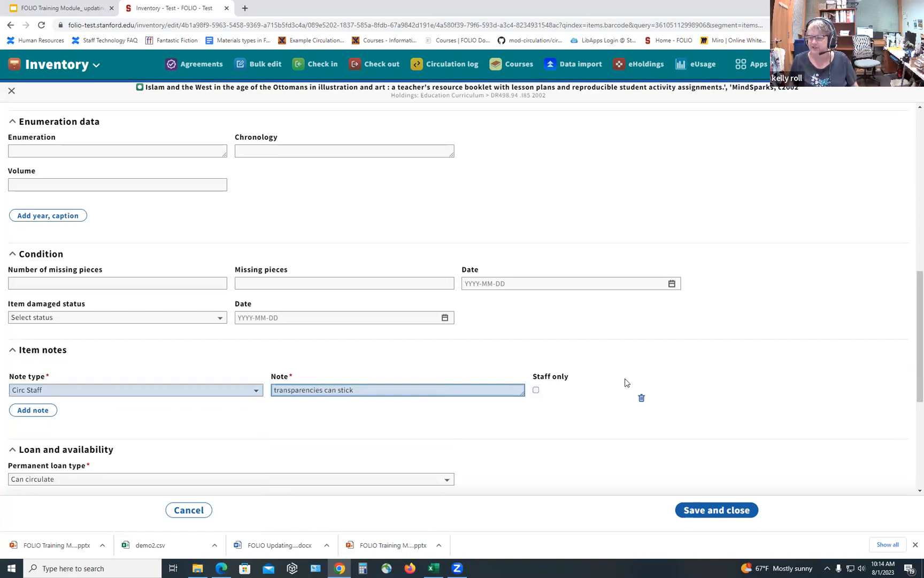
click(536, 391)
- Save the edited item and close its record to return to the Inventory search results
scroll(337, 354, down, 1)
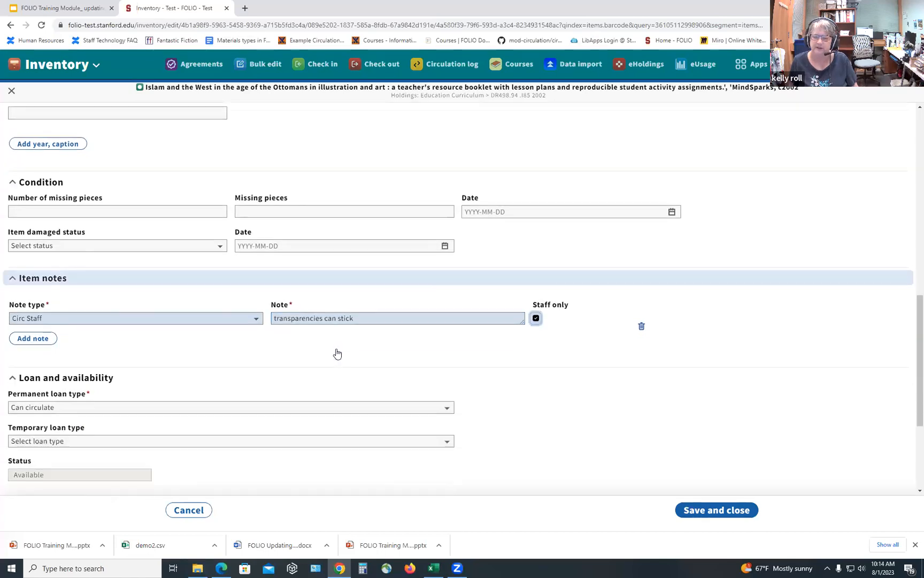
scroll(337, 354, down, 3)
click(694, 514)
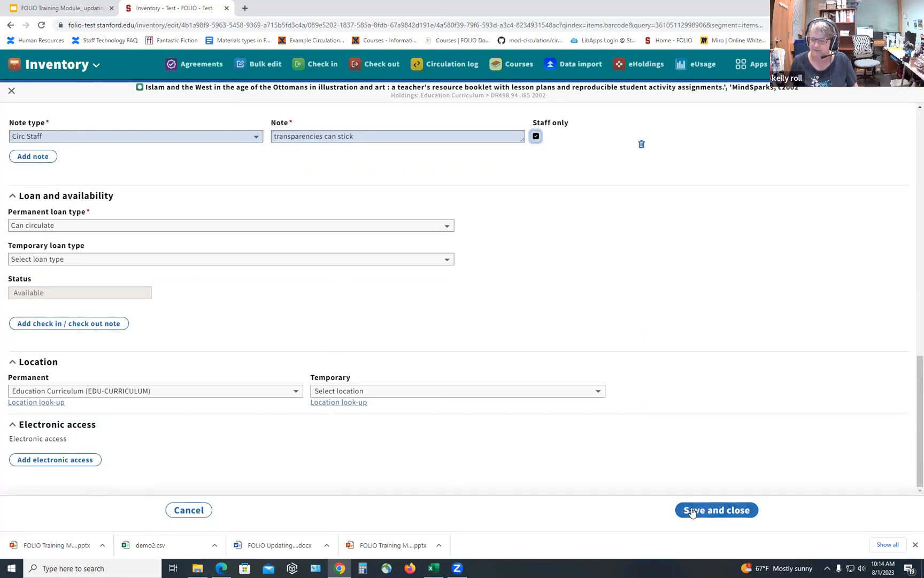
click(691, 511)
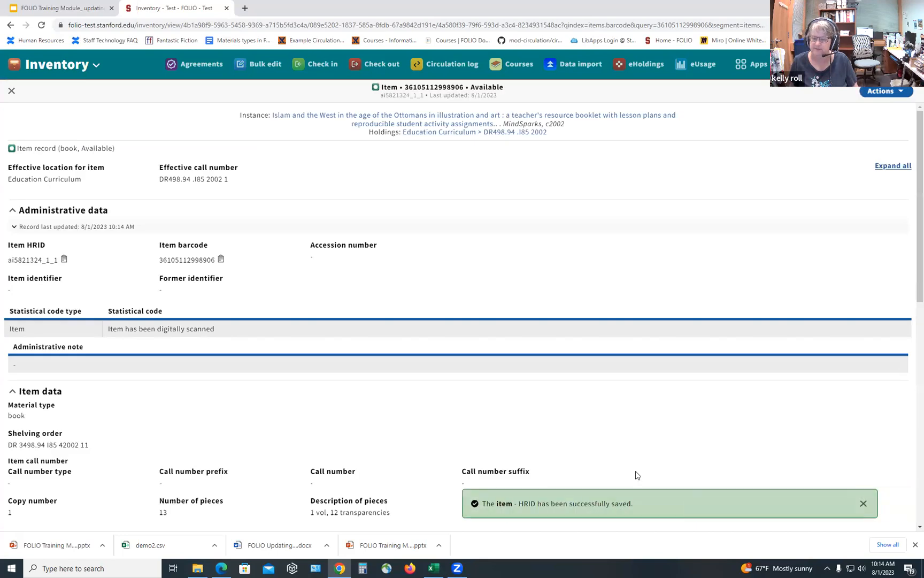
click(12, 92)
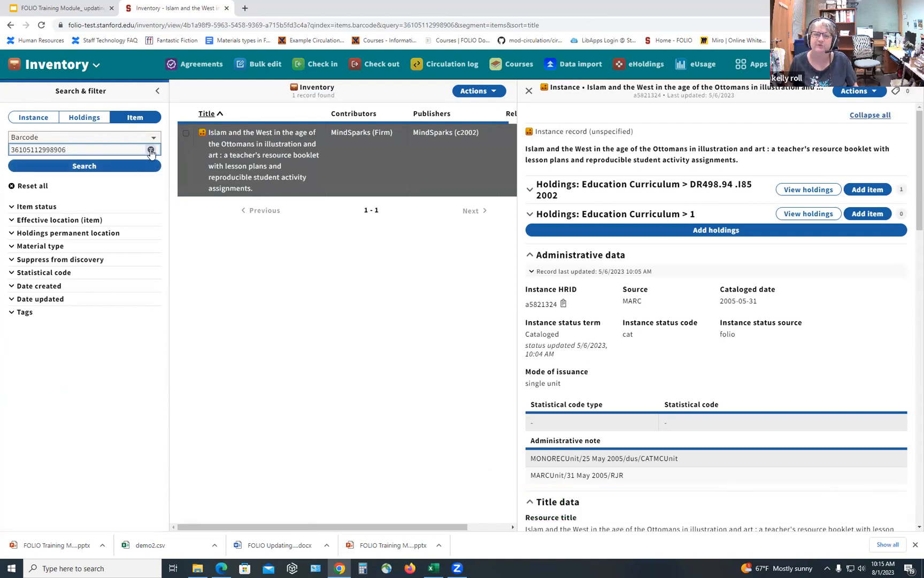
- Close the instance record, switch to the Instance search, and reset the search criteria
click(529, 90)
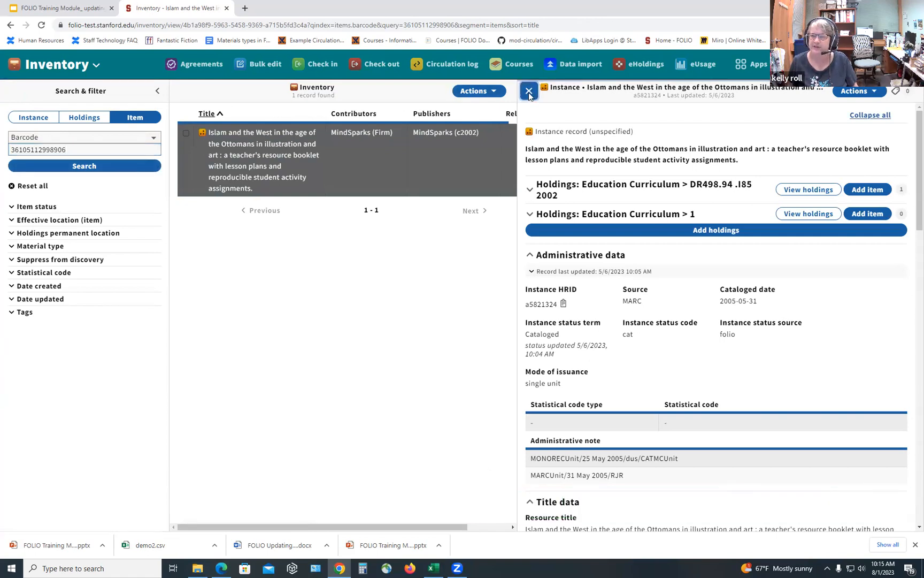
click(34, 120)
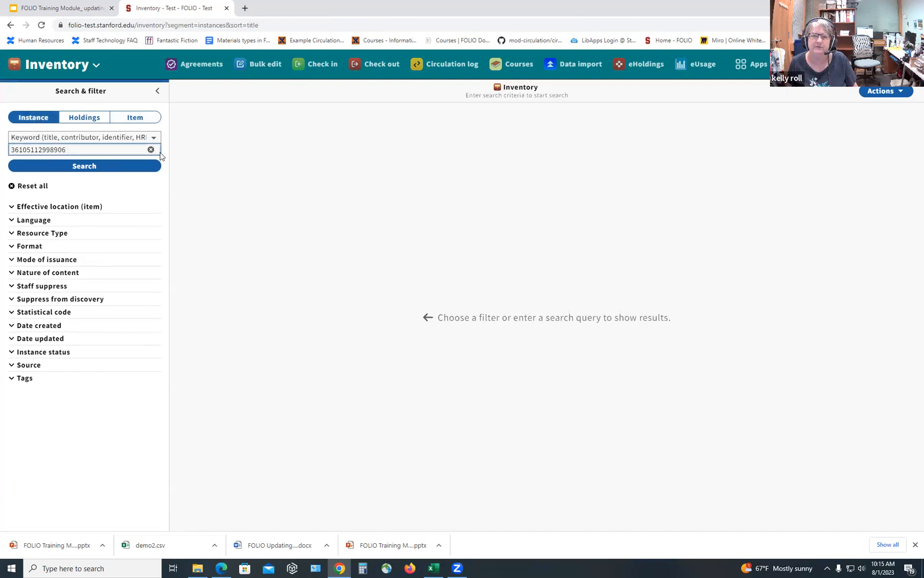
click(41, 186)
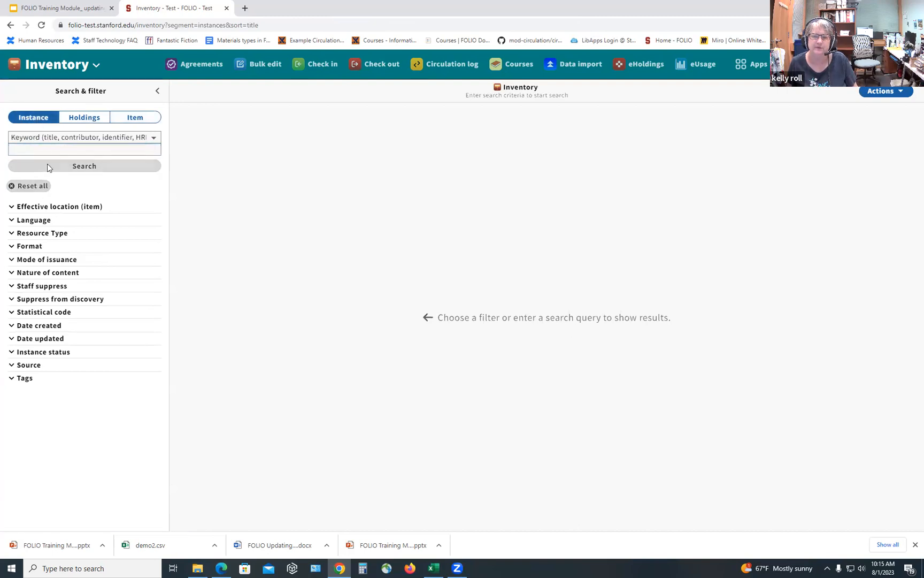
- Search instances for "atlanta journal constitution" and filter the results to the effective item location Green LL Newspapers
click(69, 146)
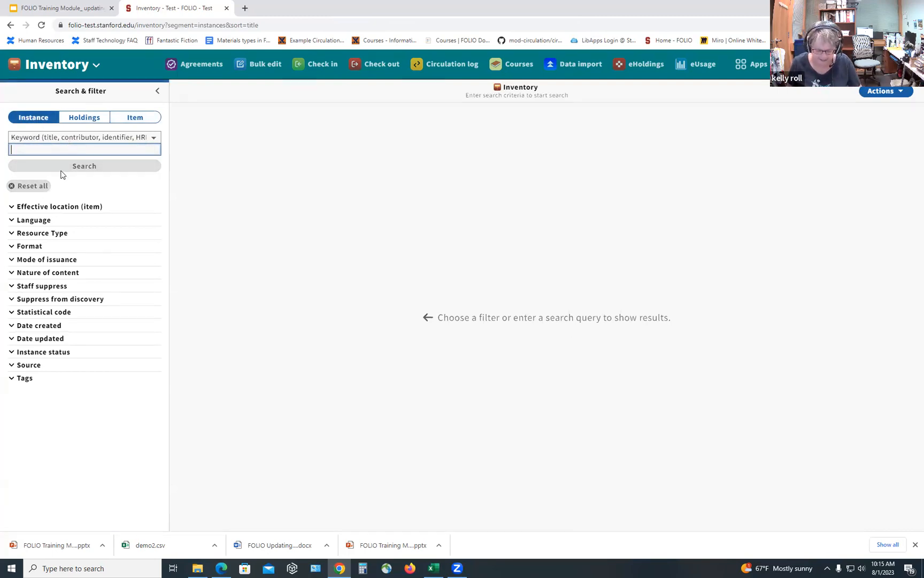
text(atlanta journ)
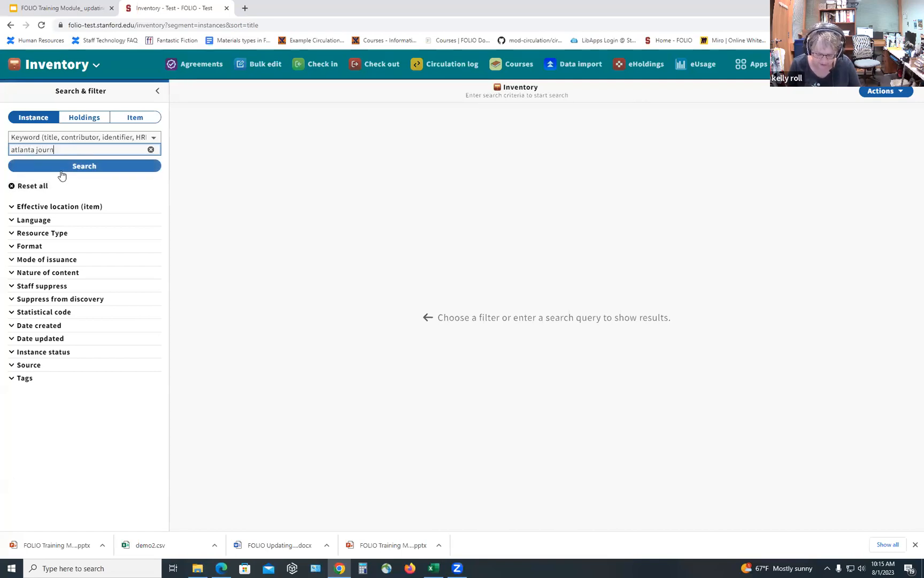
text(al constit)
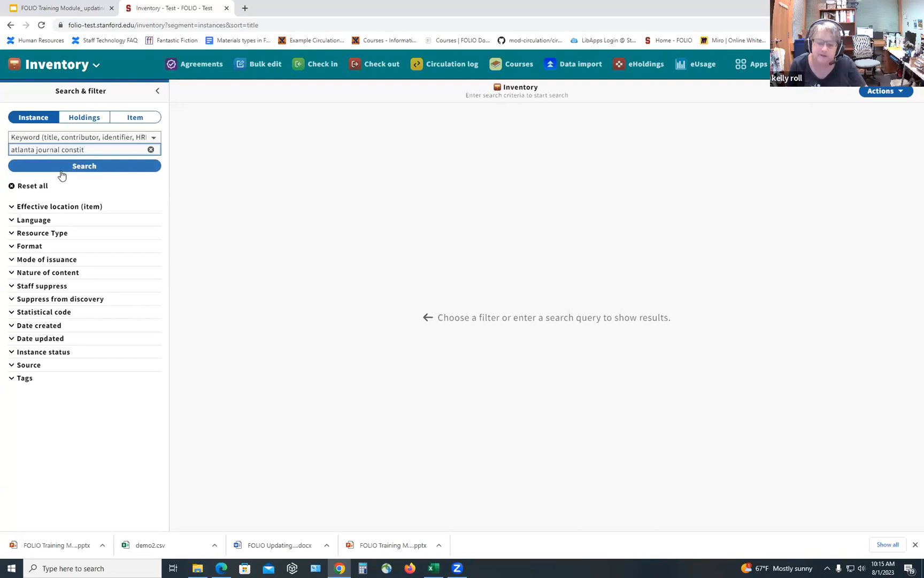
text(ution)
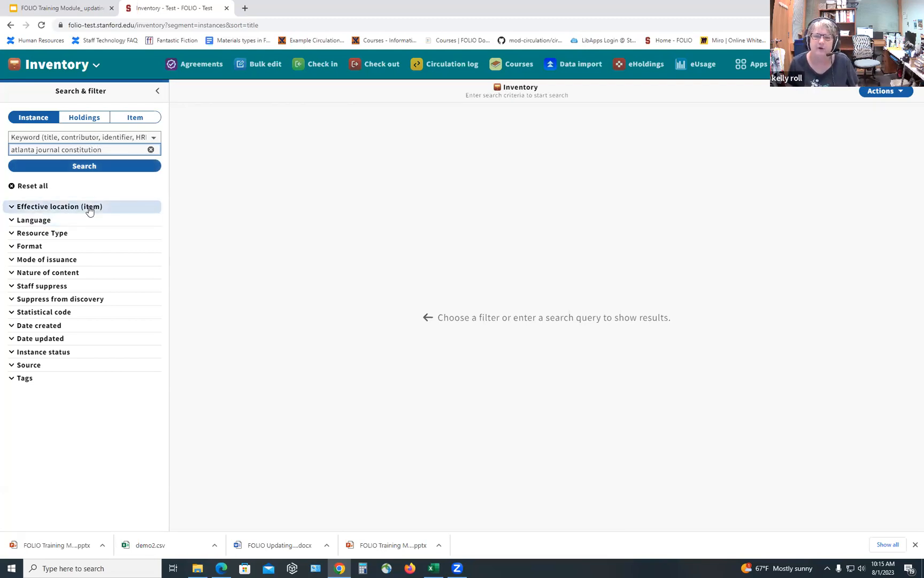
click(90, 209)
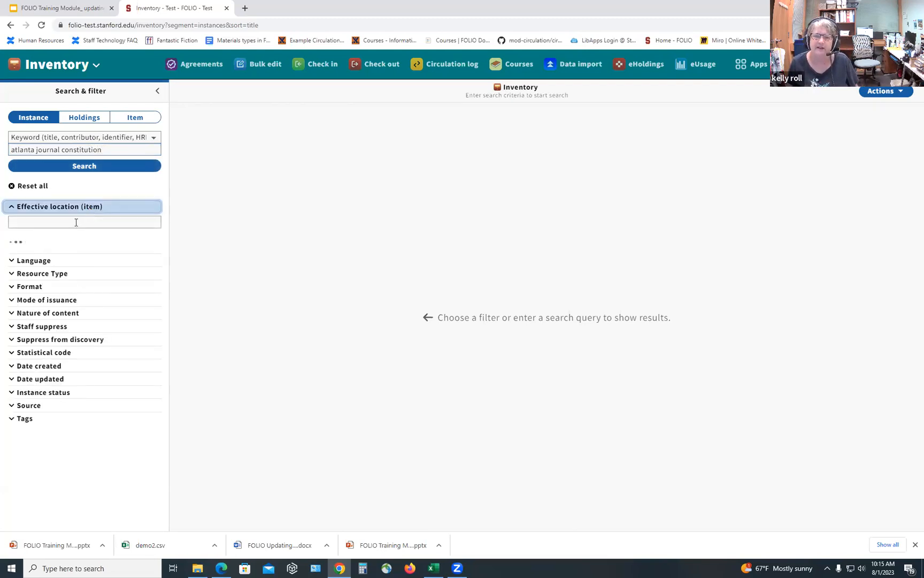
text(ll news)
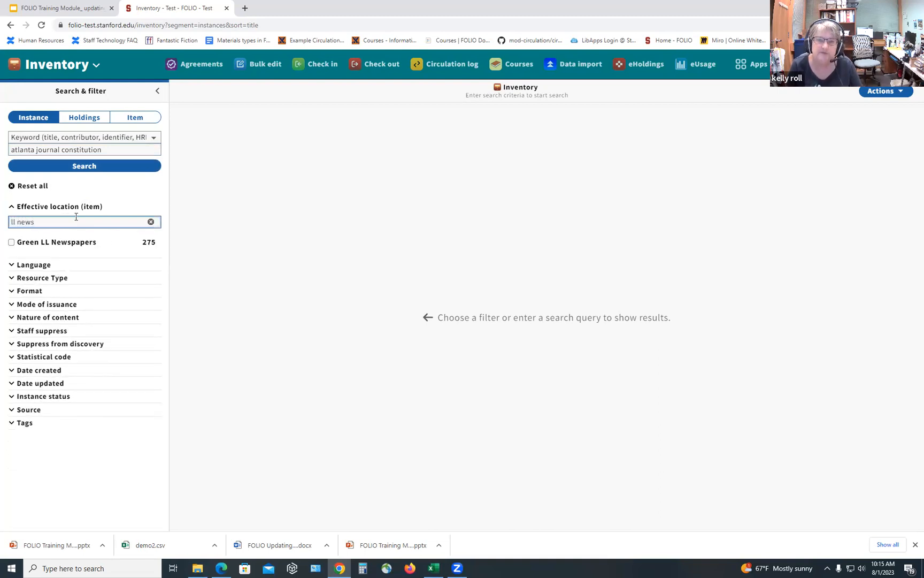
click(11, 243)
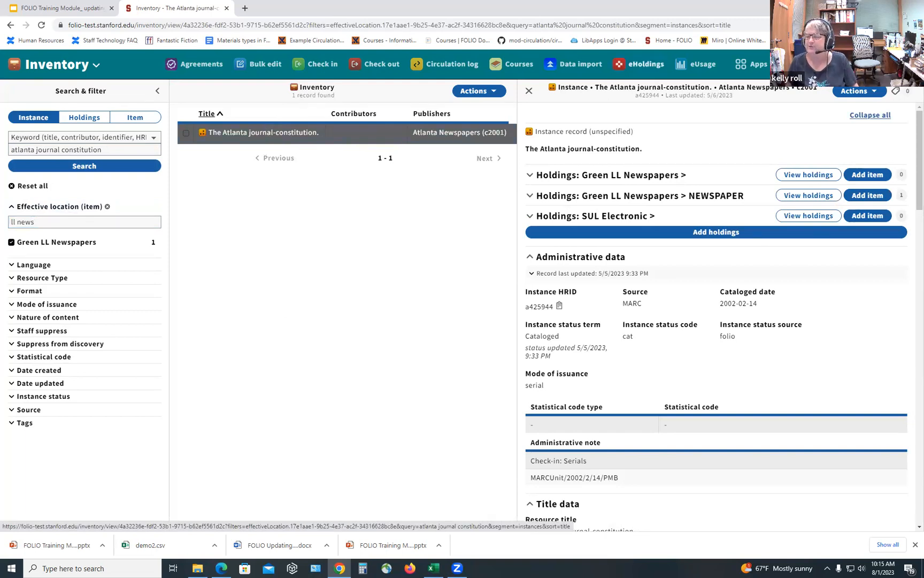
- Expand the Green LL Newspapers holdings, open the item under the NEWSPAPER holdings, and start editing its record
click(644, 176)
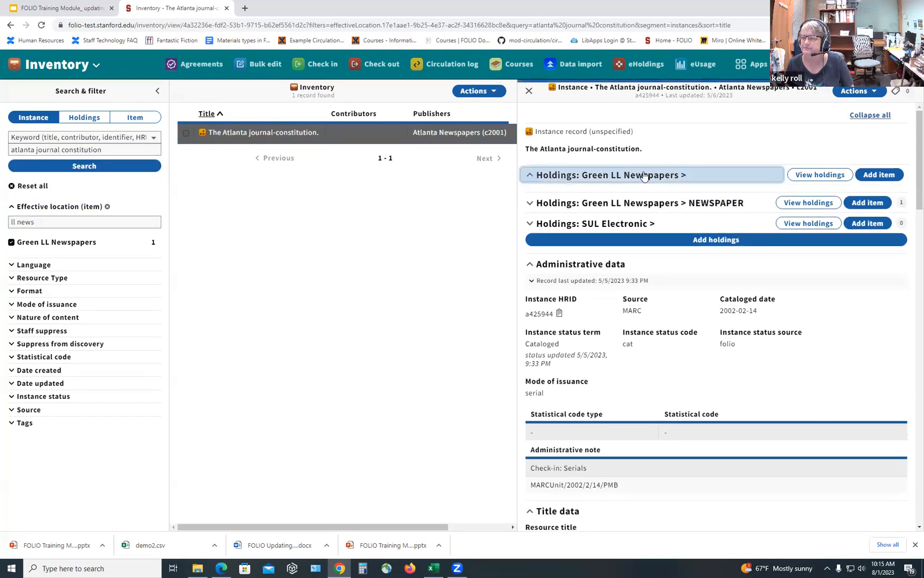
click(659, 206)
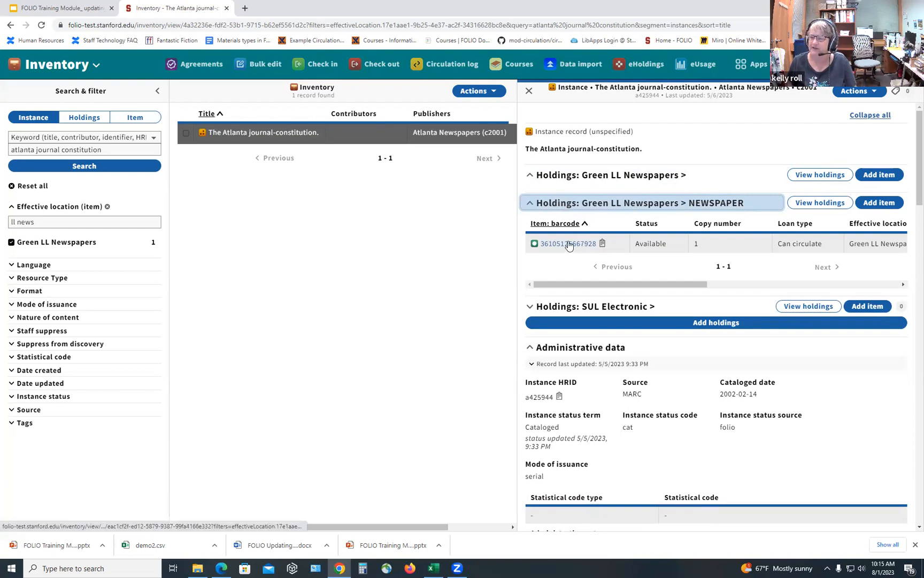
click(569, 244)
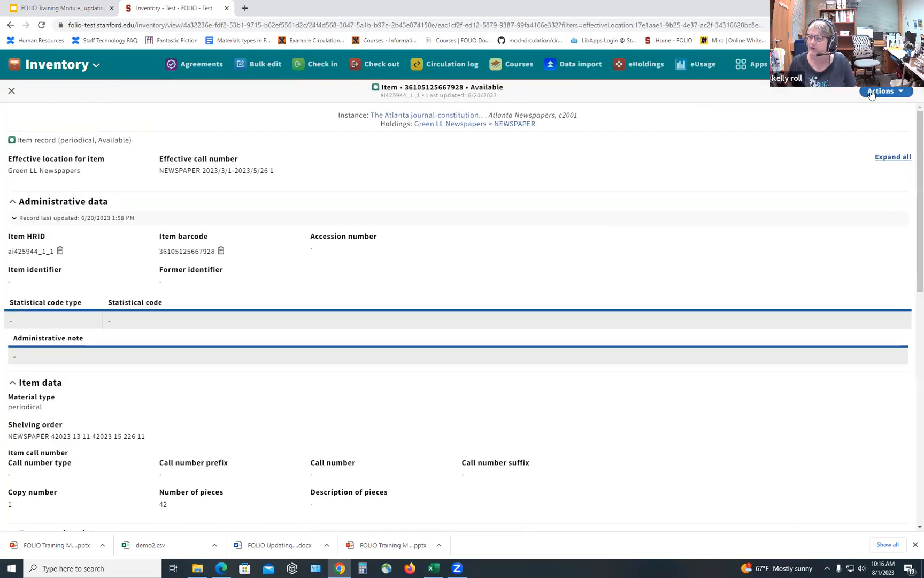
click(872, 94)
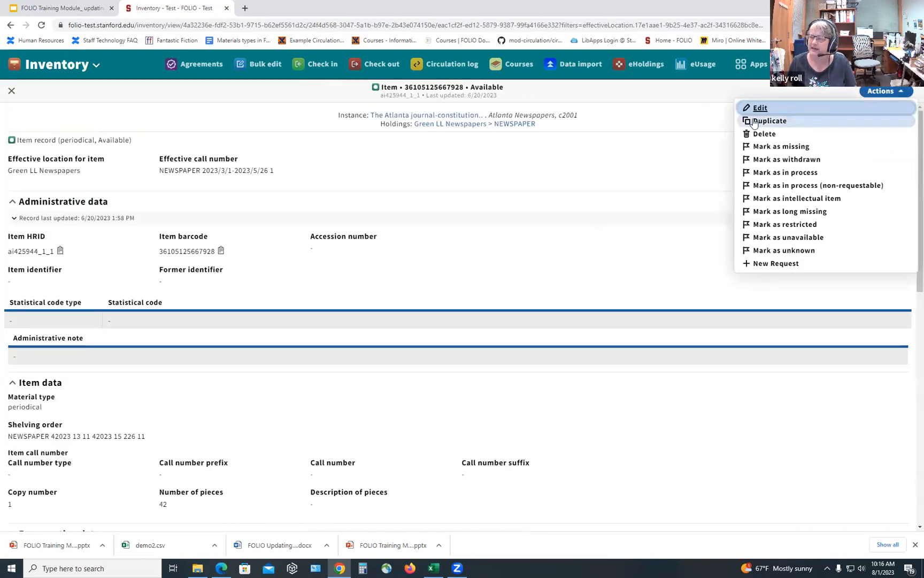
click(759, 110)
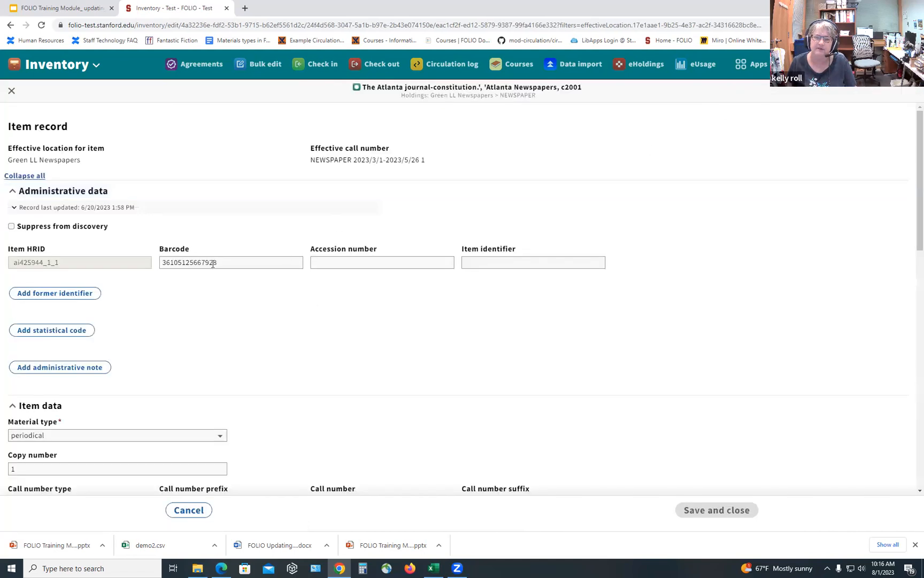
- Change the item's enumeration to 2023/3/1-2023/6/30 and save the record
scroll(213, 241, down, 6)
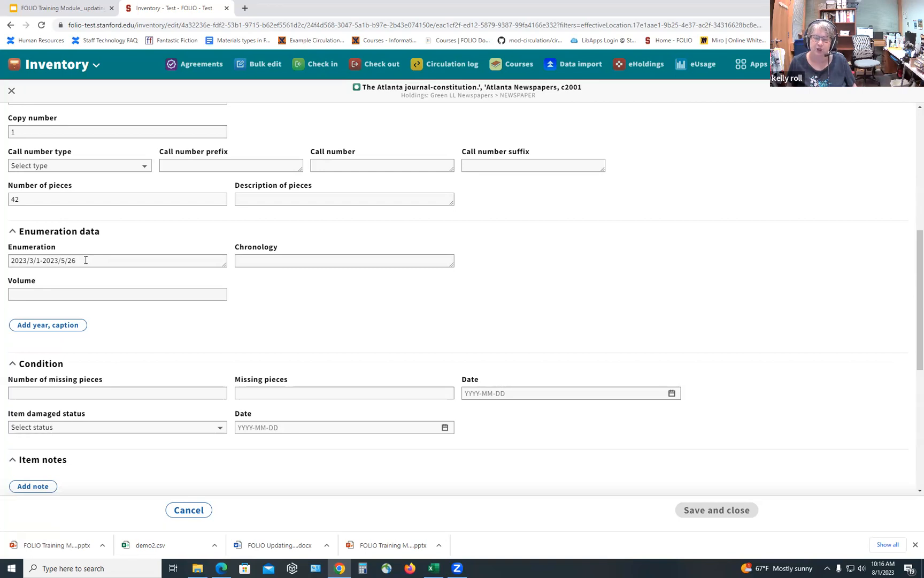
click(61, 261)
drag(62, 262, 64, 262)
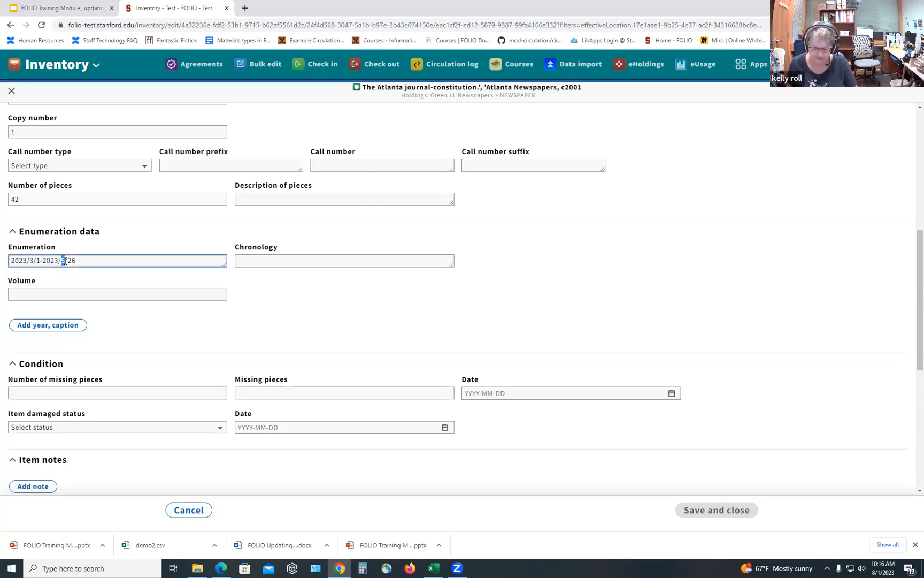
text(6)
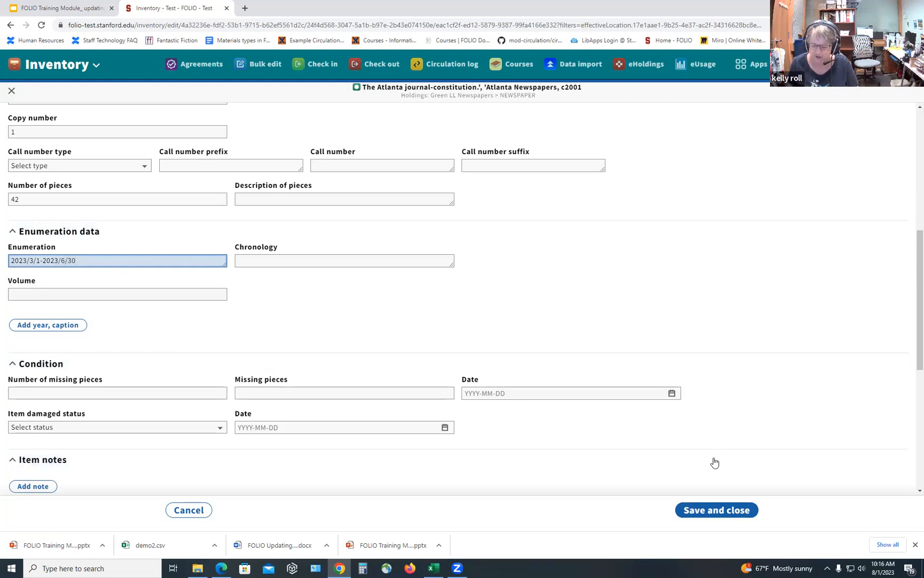
click(701, 512)
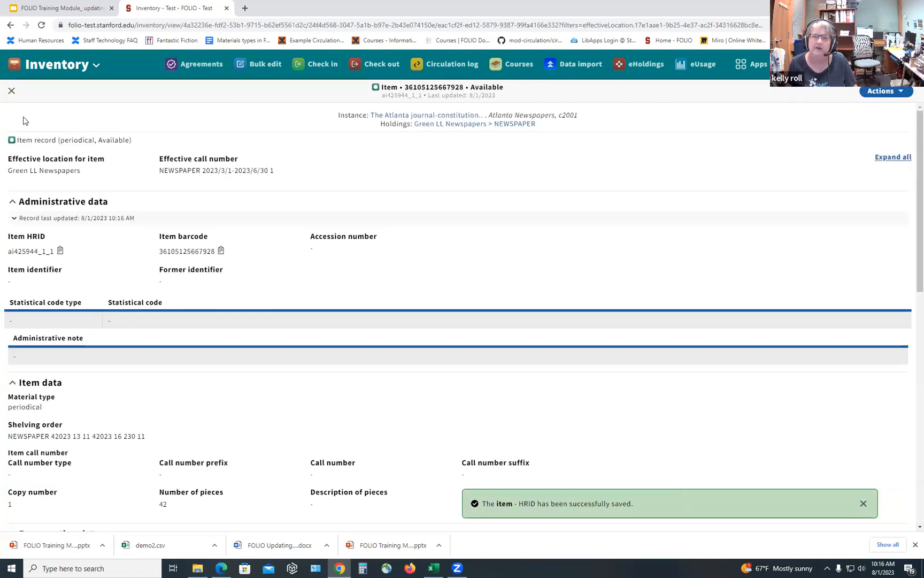
- Close the item record and switch to the FOLIO Training Module presentation in Google Slides
click(18, 92)
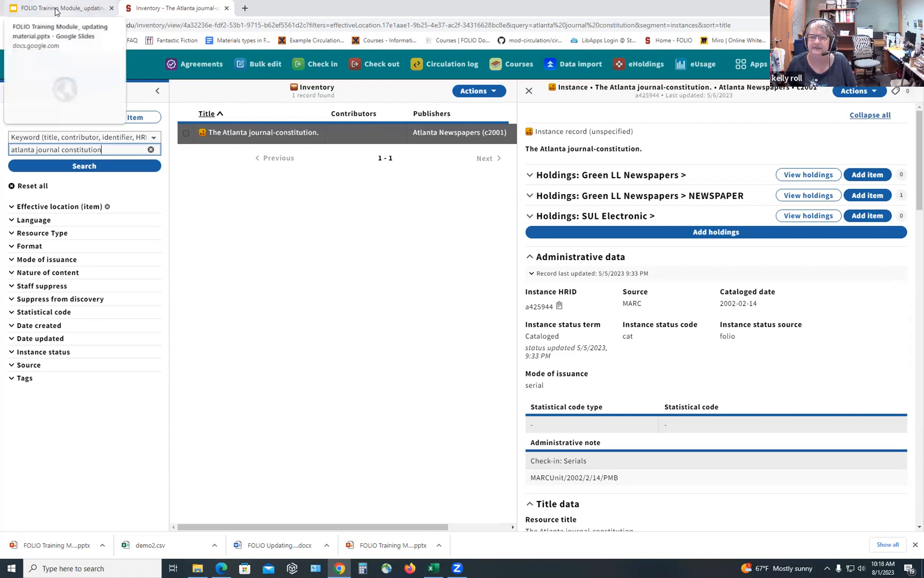
click(56, 10)
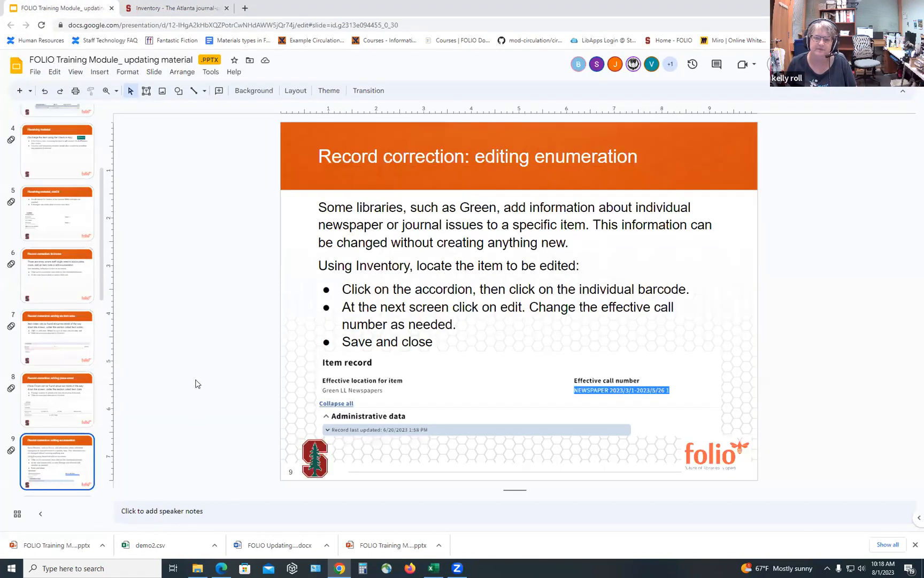
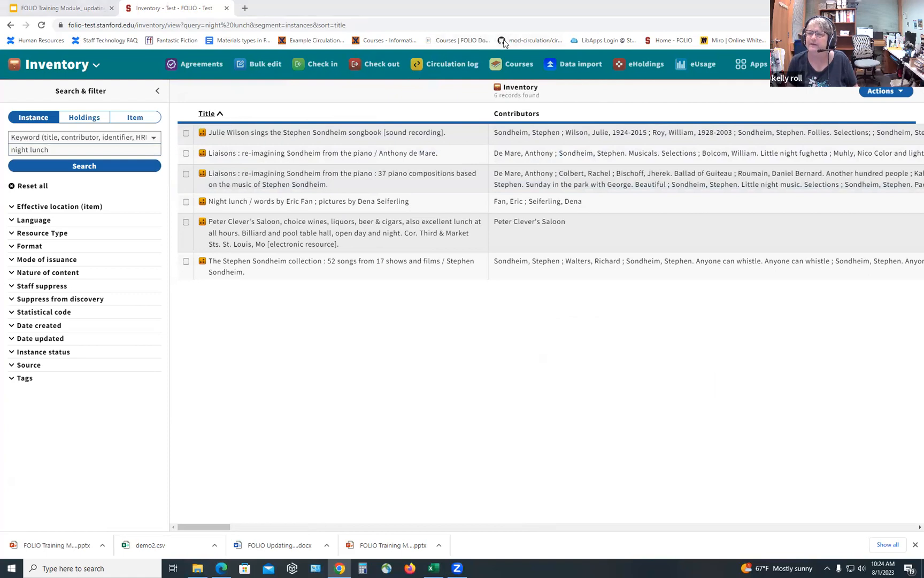
- Open FOLIO's Bulk edit app and set the criteria to Inventory - items records identified by item barcode
click(269, 65)
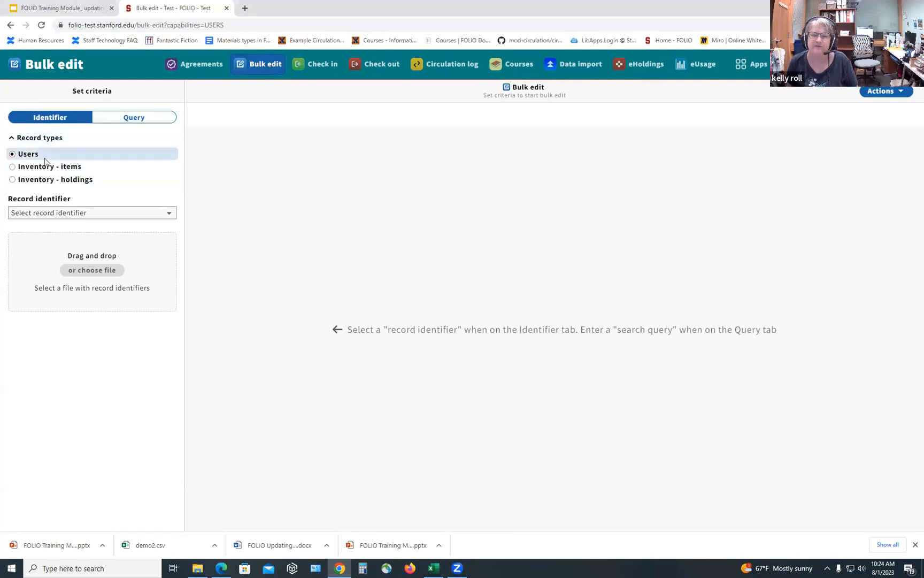
click(14, 168)
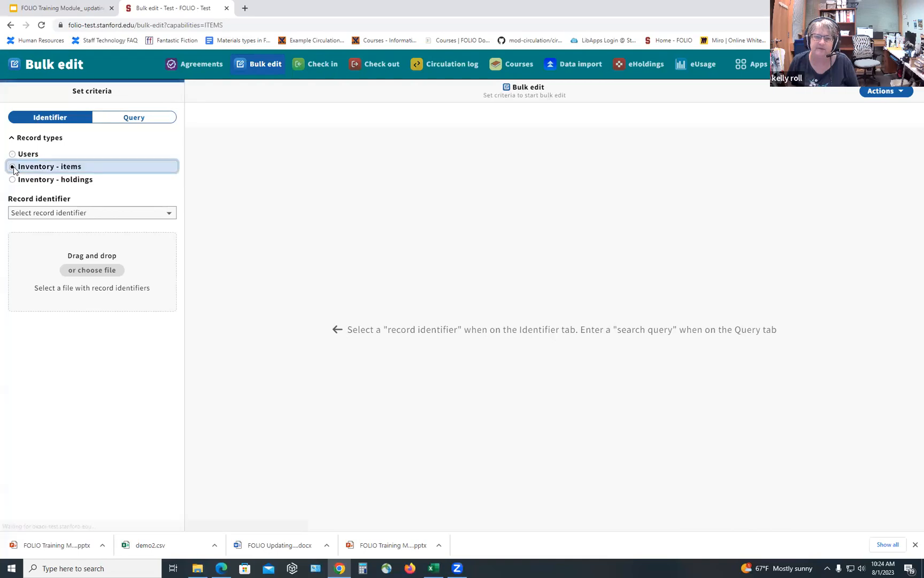
click(170, 214)
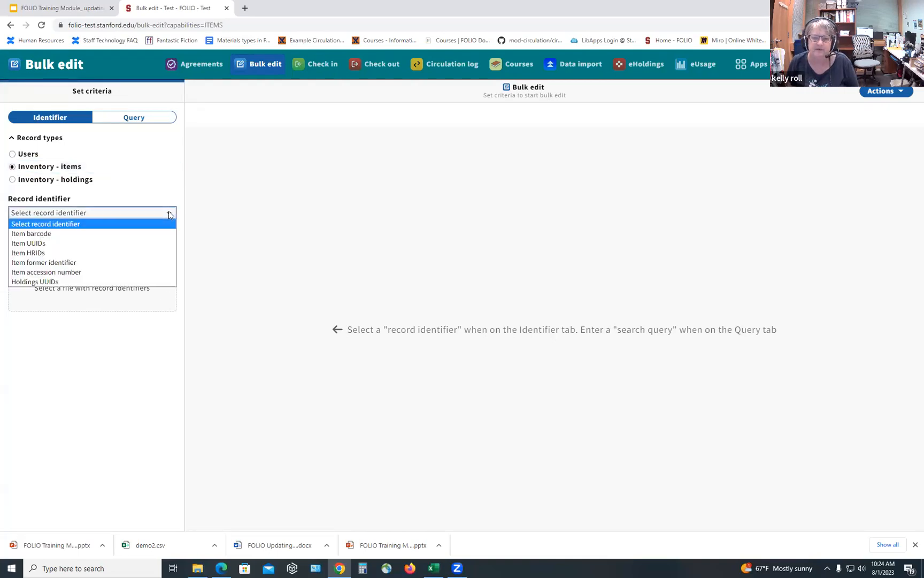
click(53, 237)
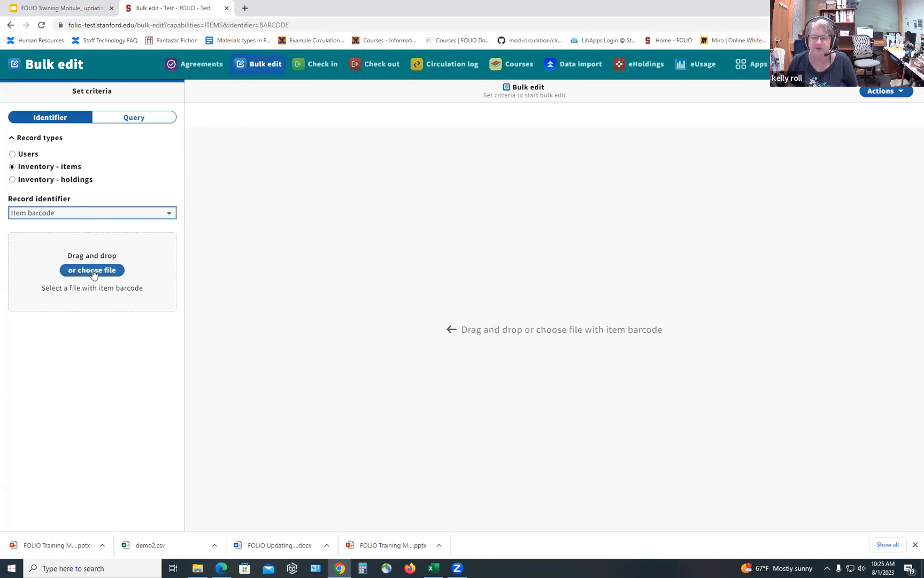
- Load the barcode file demo1art.csv from the demos folder to match its item records
click(93, 272)
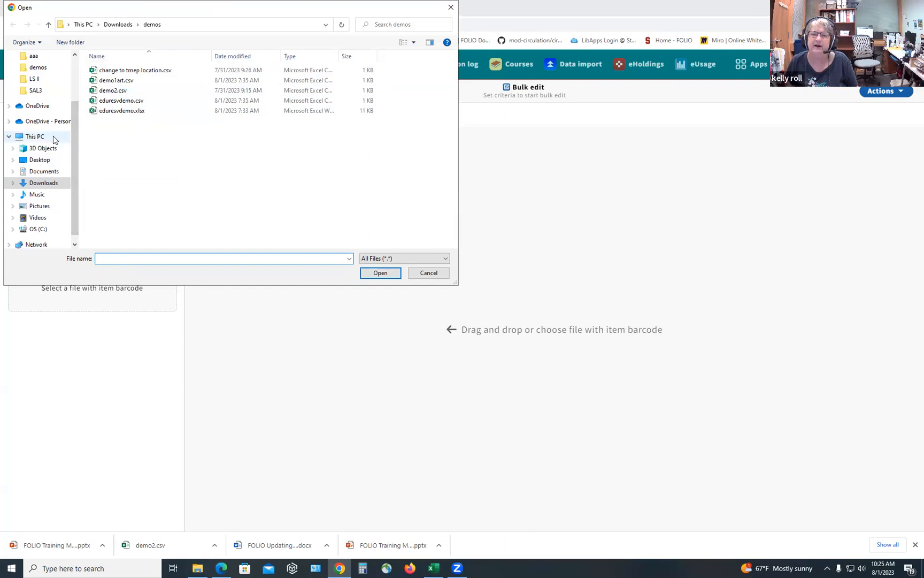
click(119, 83)
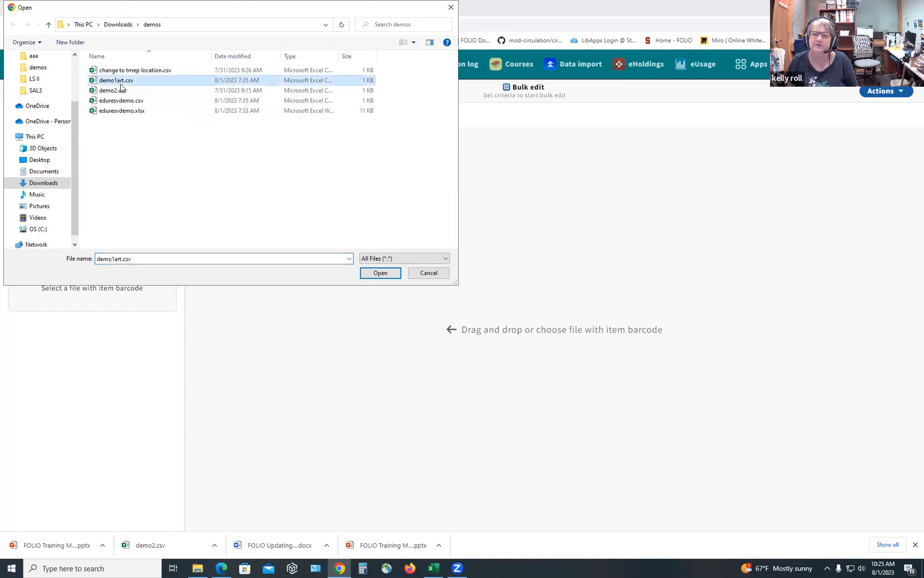
click(379, 273)
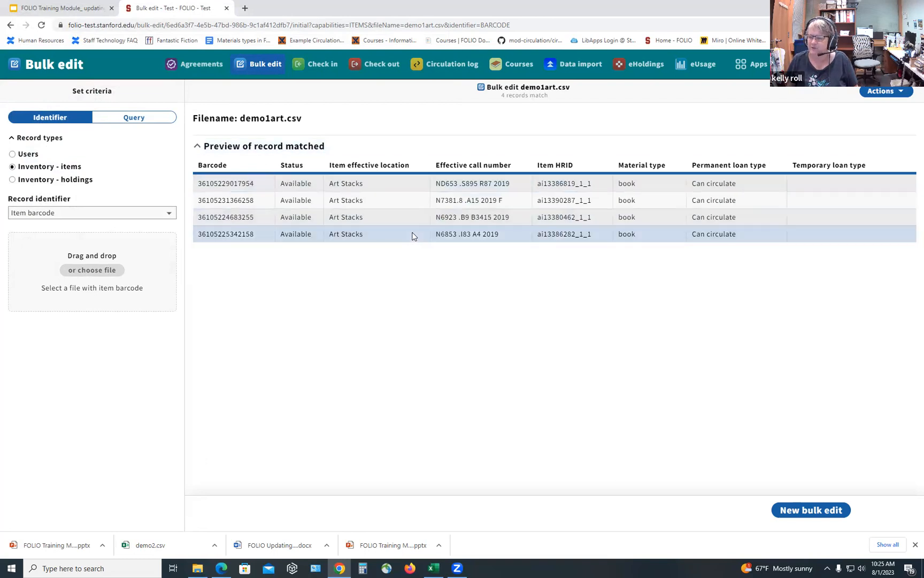
- Start a bulk edit of the matched records and set the temporary item location to be replaced with another location
click(873, 94)
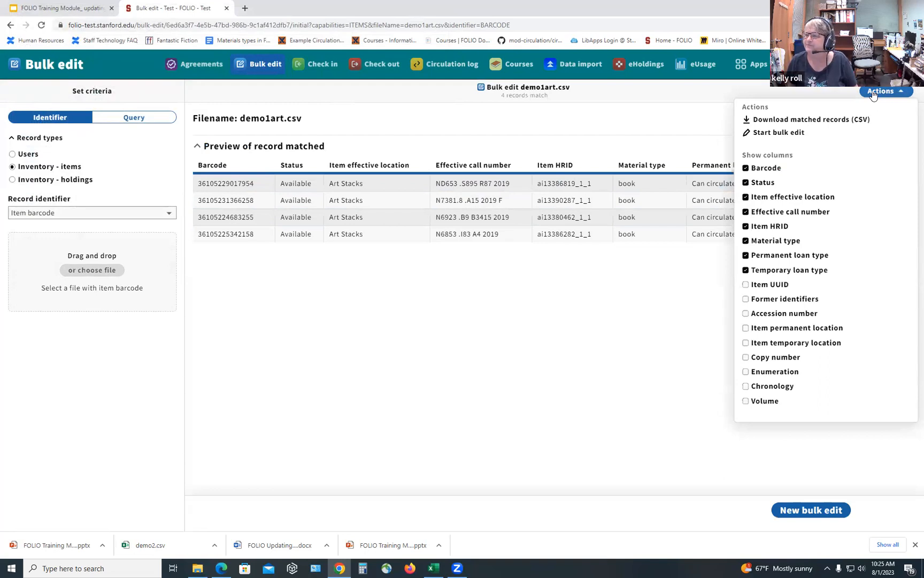
click(815, 134)
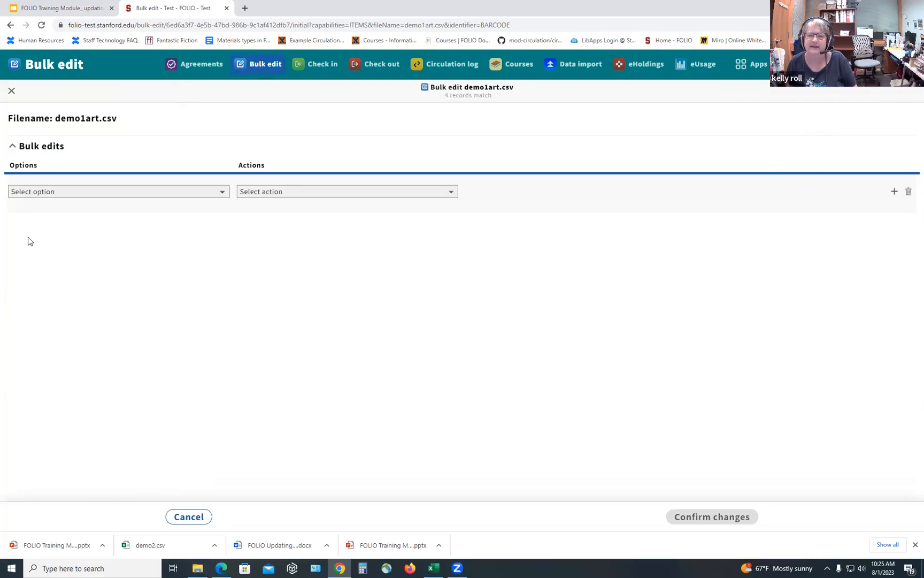
click(222, 194)
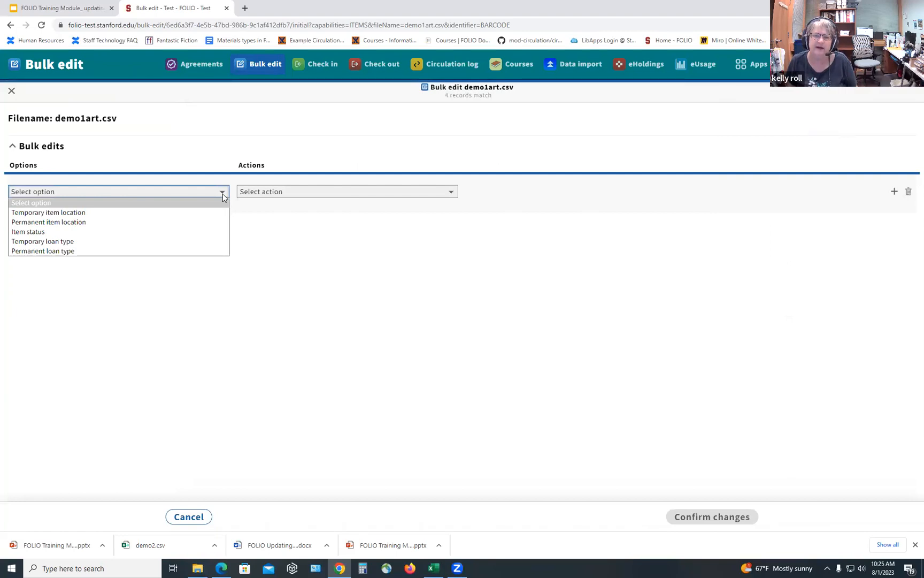
click(161, 216)
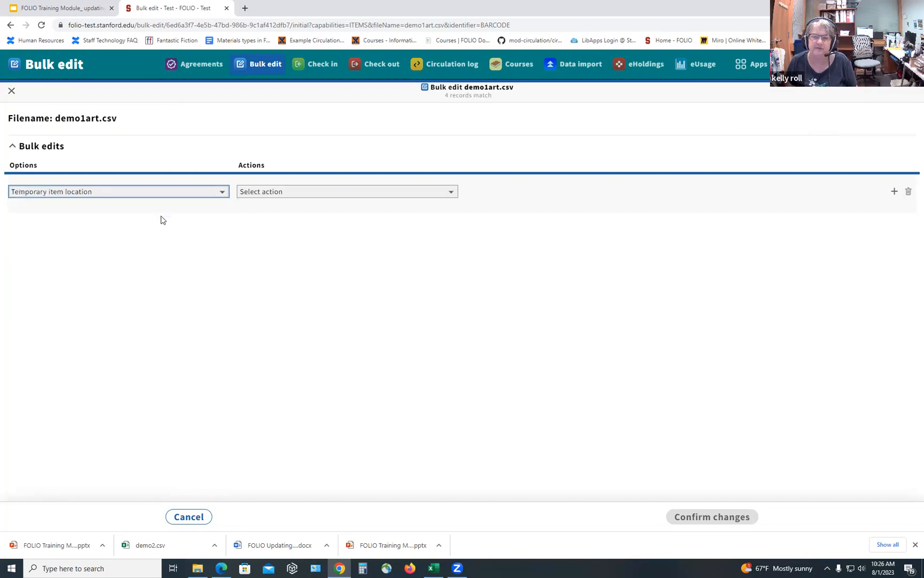
click(274, 191)
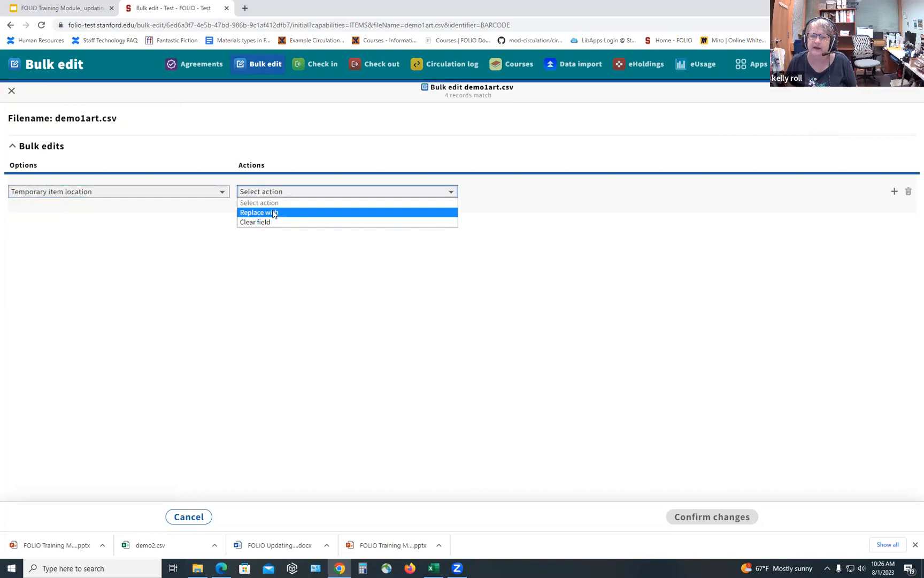
click(274, 214)
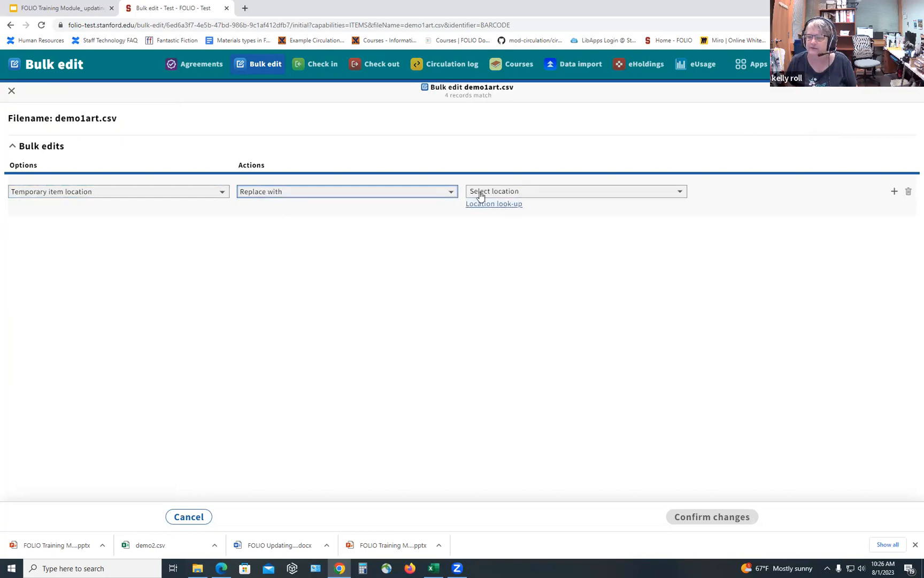
- Set the replacement location to SUL Collection Care (SUL-COLLECTIONCARE) under Stanford Libraries, library SUL, and commit the changes to the matched items
click(482, 207)
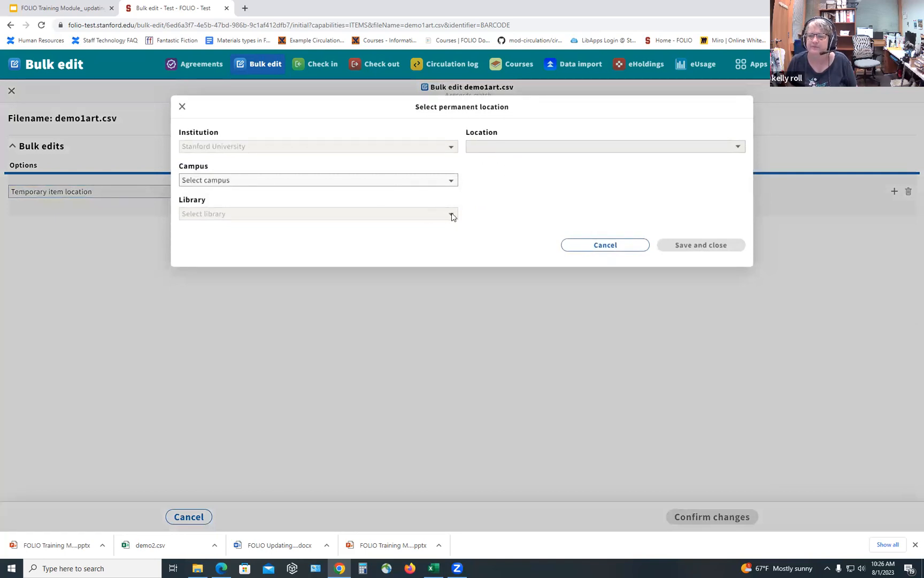
click(247, 183)
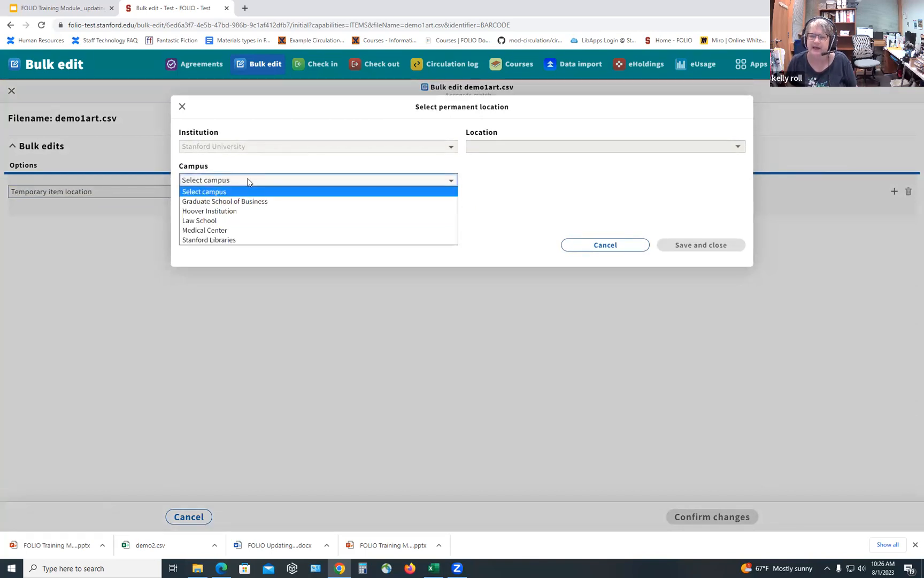
click(225, 240)
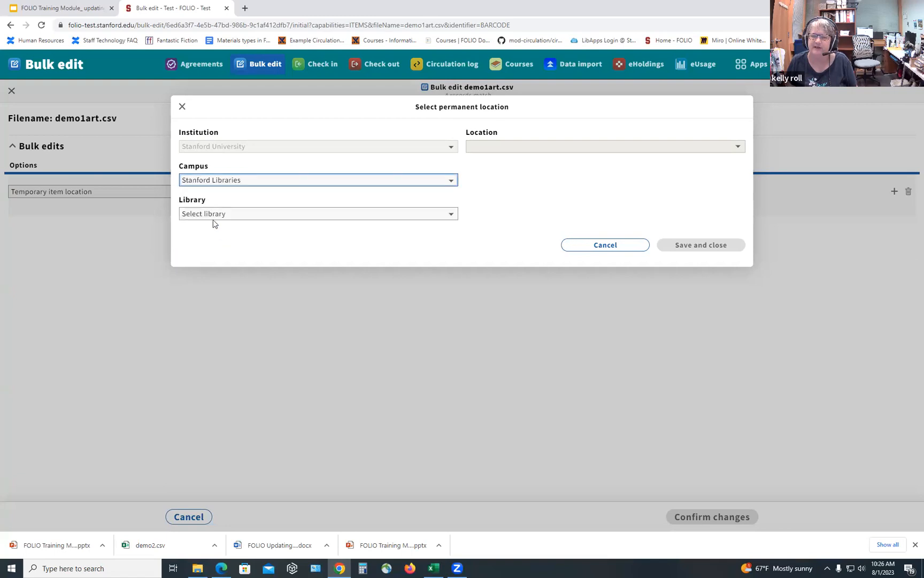
click(205, 214)
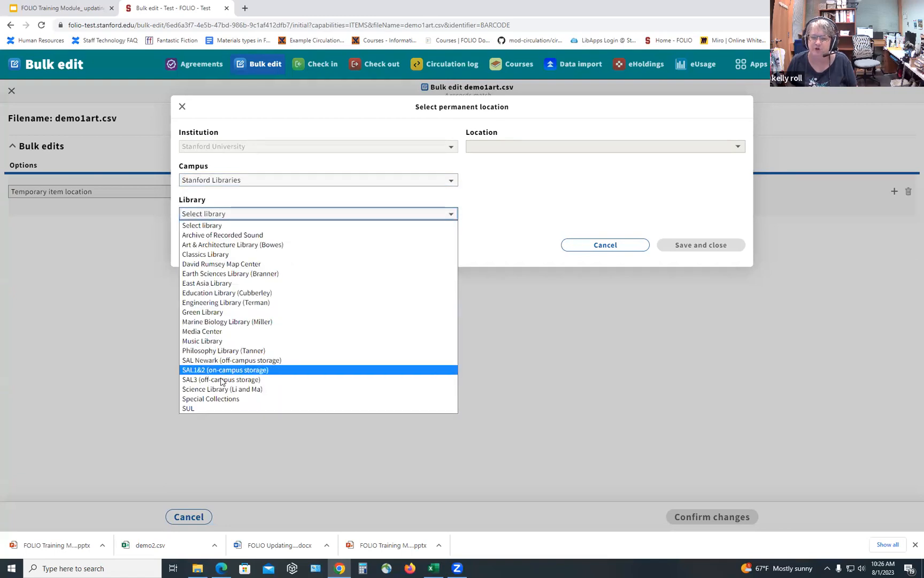
click(227, 410)
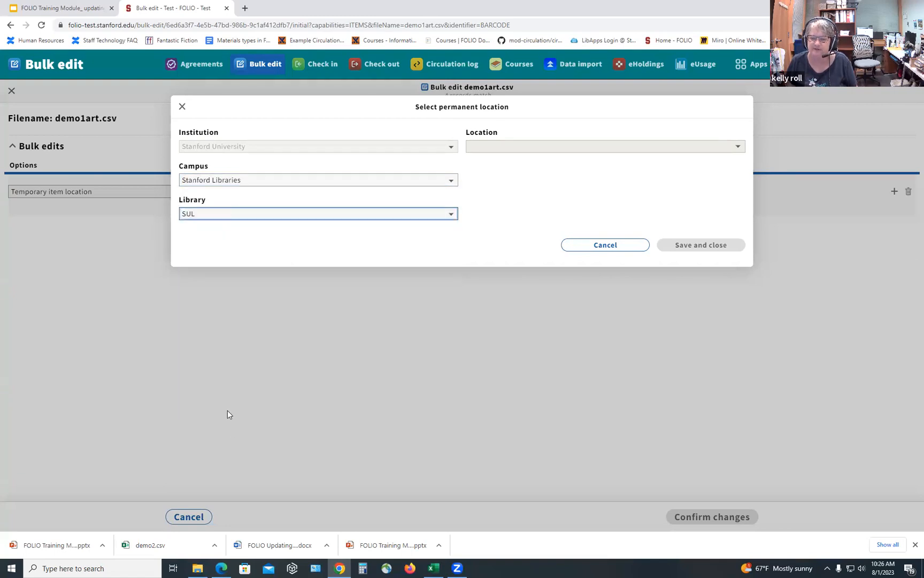
click(593, 148)
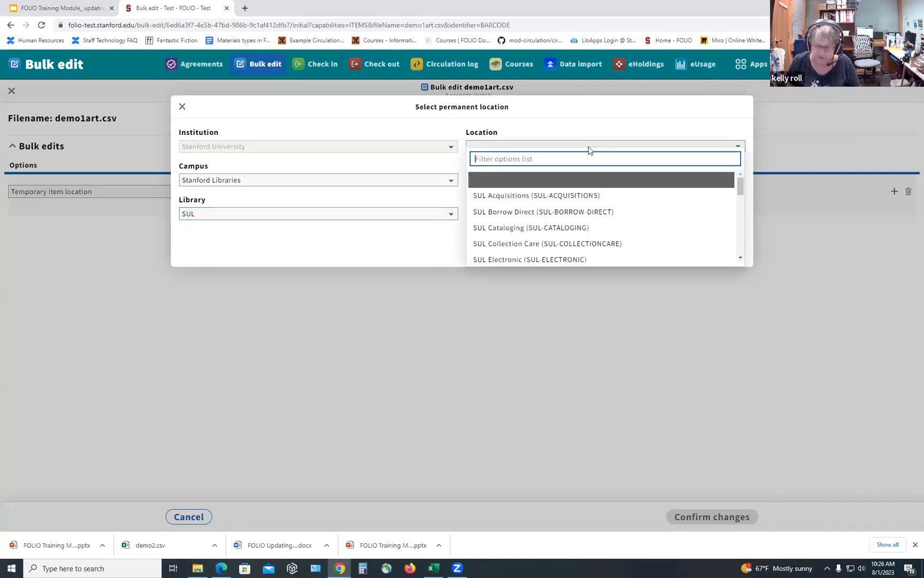
click(518, 244)
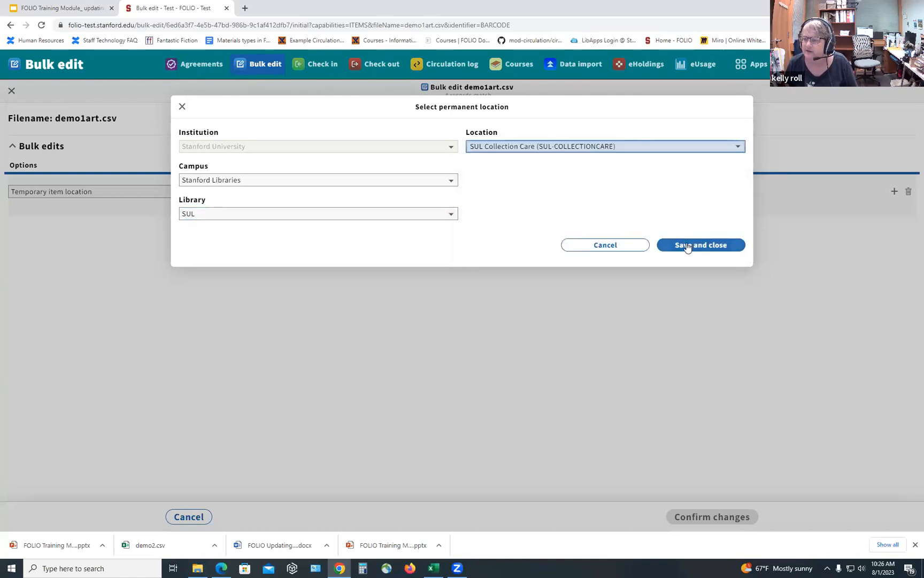
click(687, 245)
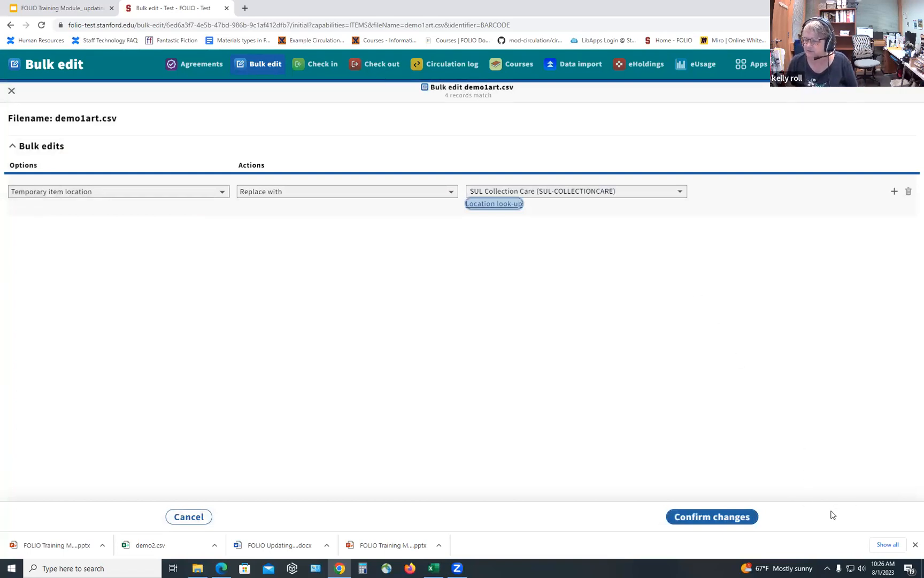
click(716, 516)
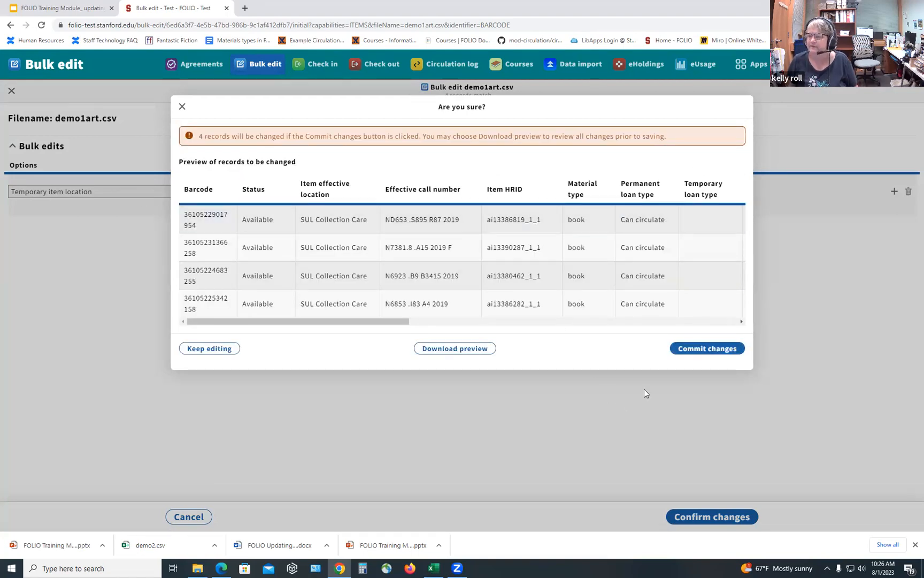
click(686, 351)
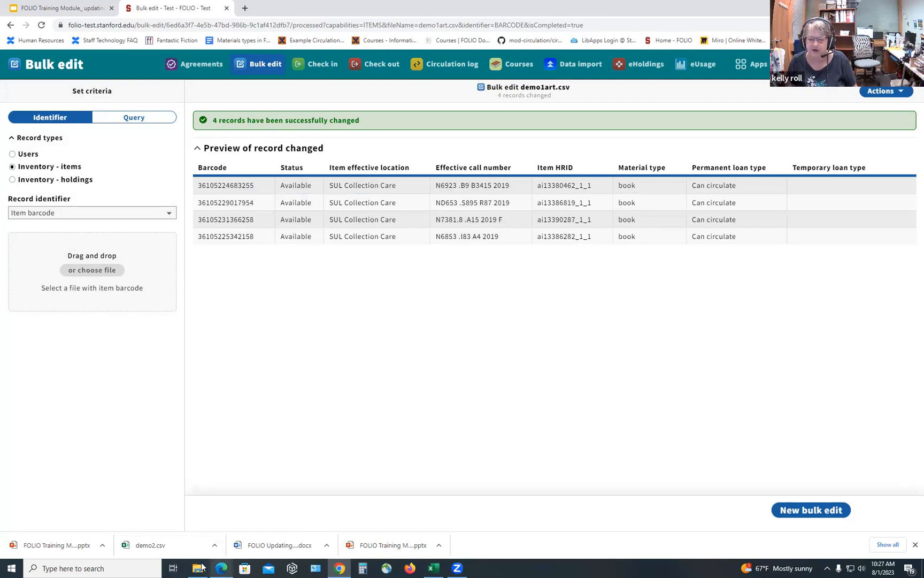
- Open the barcode file eduresvdemo.csv from the demos folder in Excel
mouse_move(199, 566)
click(191, 542)
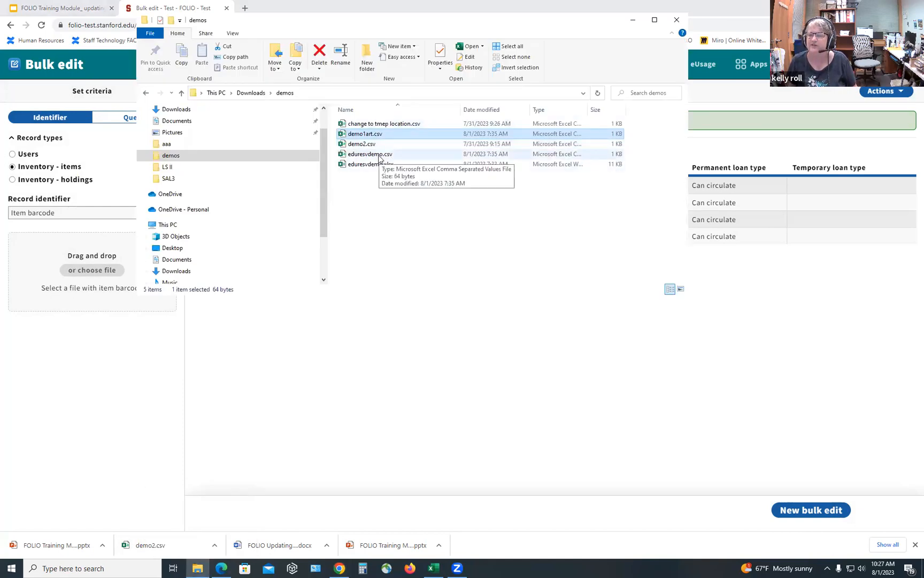
double_click(377, 155)
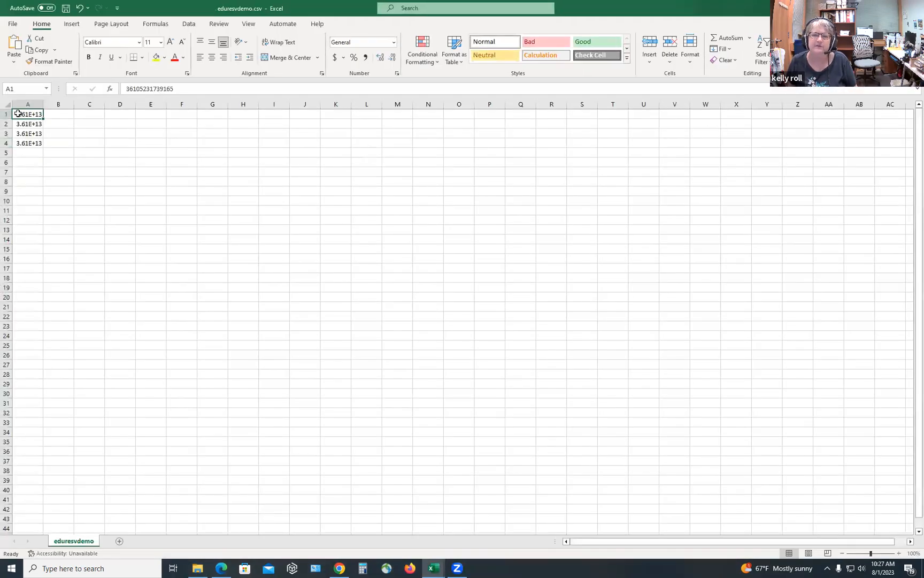
- Format the barcodes in column A as Number with no decimal places
click(22, 103)
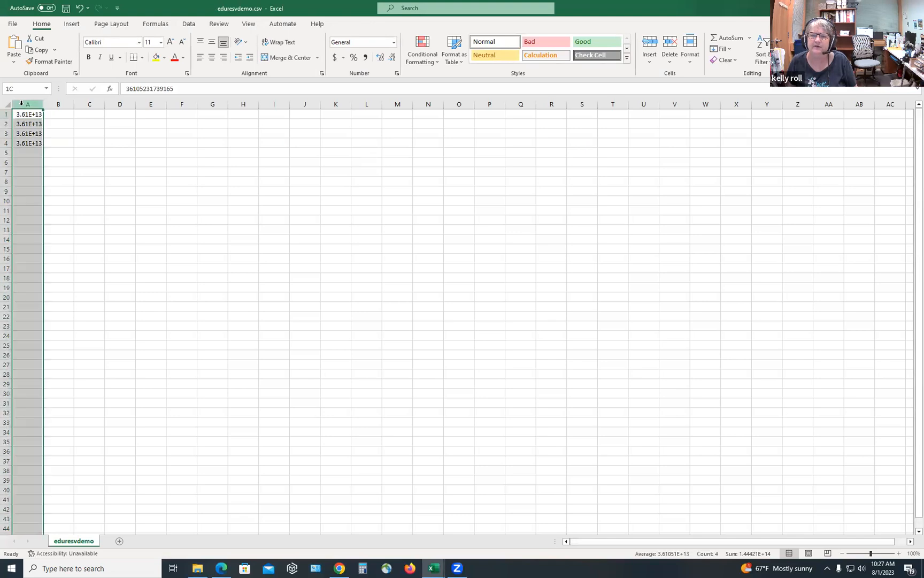
click(396, 41)
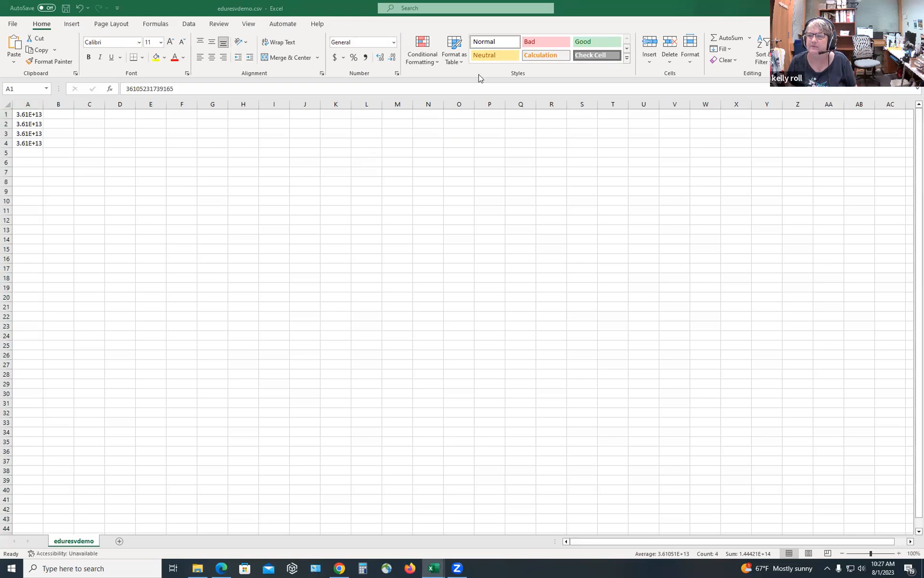
click(27, 105)
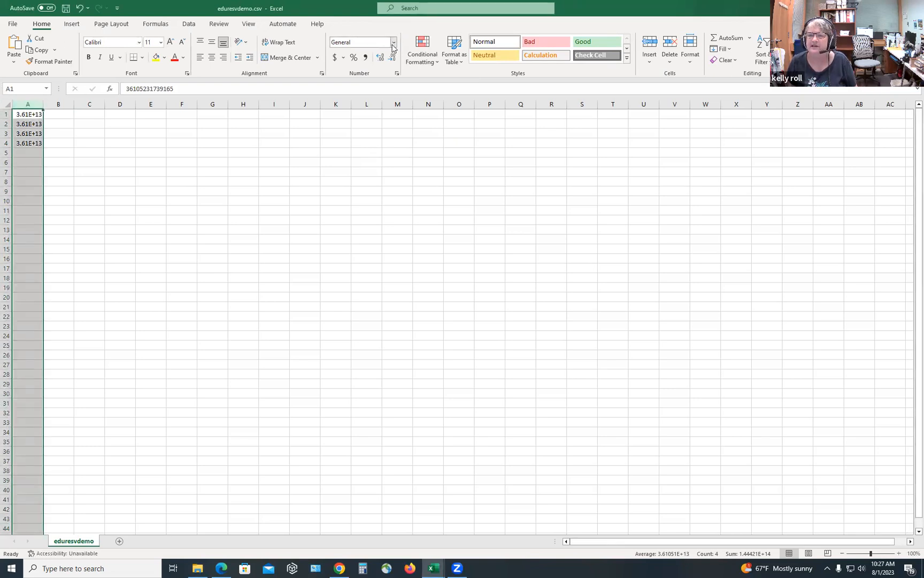
click(394, 43)
click(390, 84)
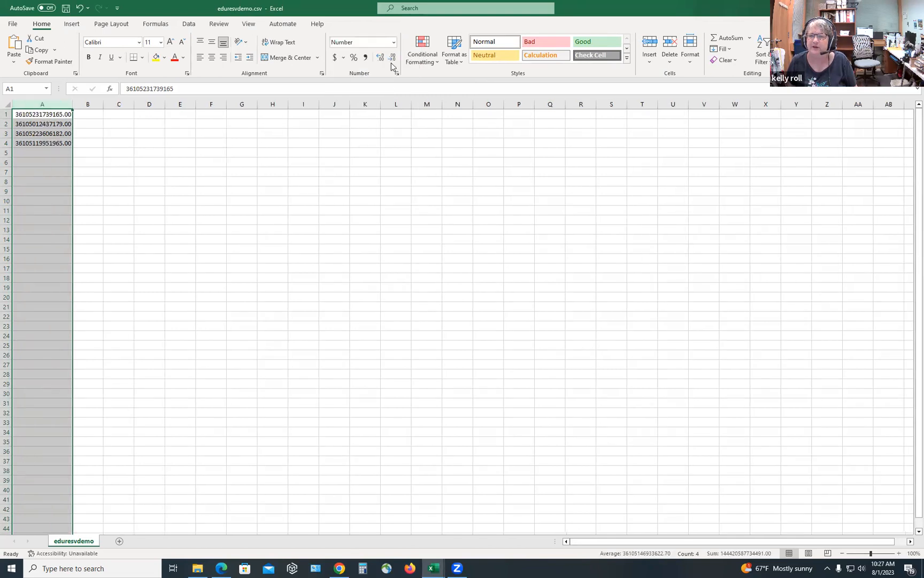
click(392, 57)
click(392, 57)
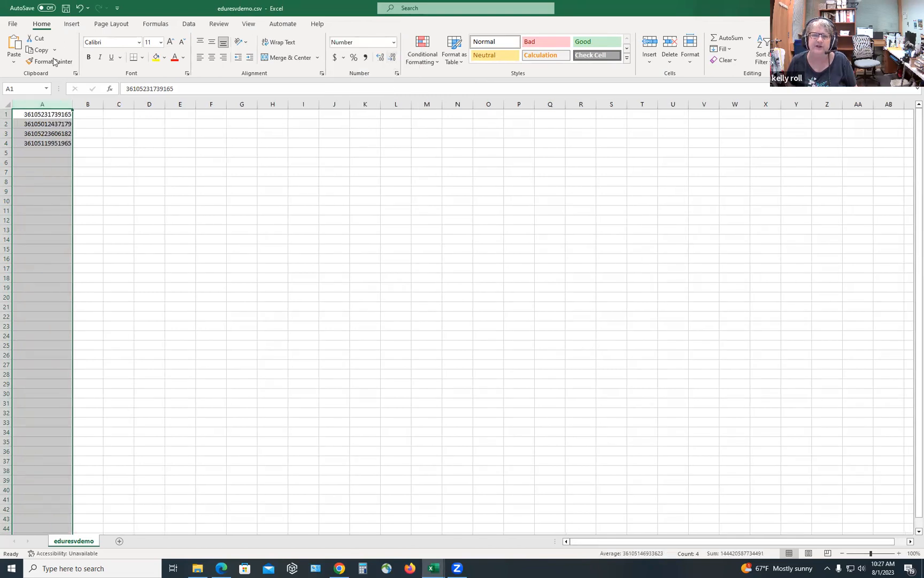
- Save eduresvdemo.csv, put away the Excel and folder windows, and return to Bulk edit in the browser
click(65, 8)
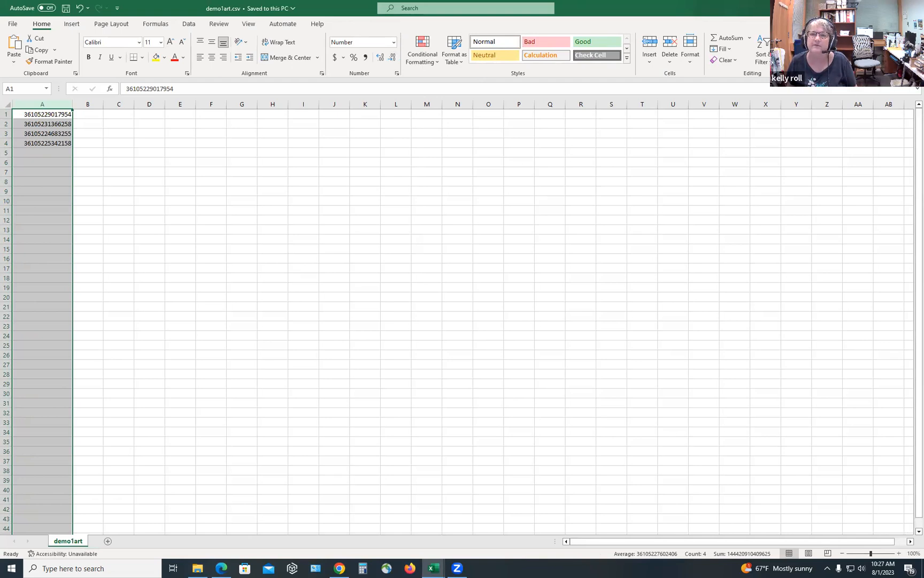
click(869, 8)
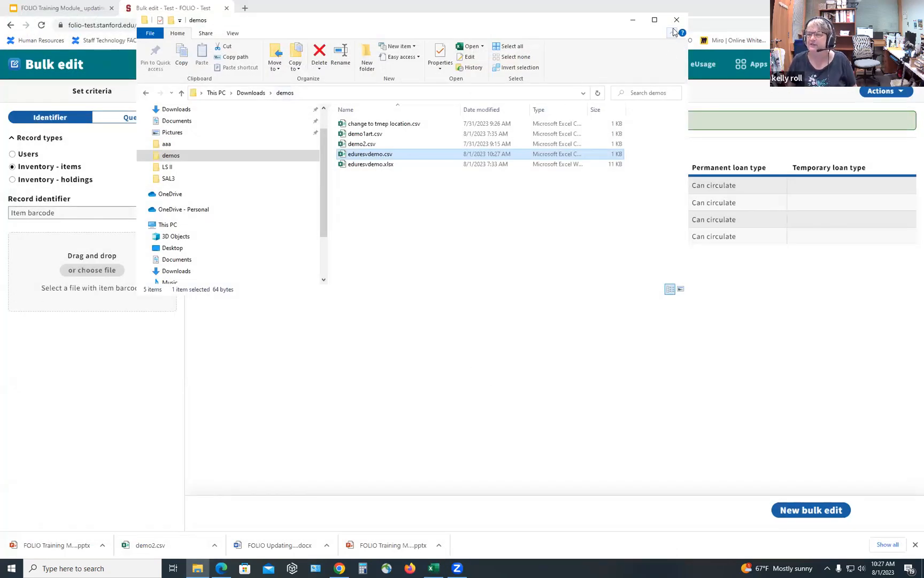
click(633, 20)
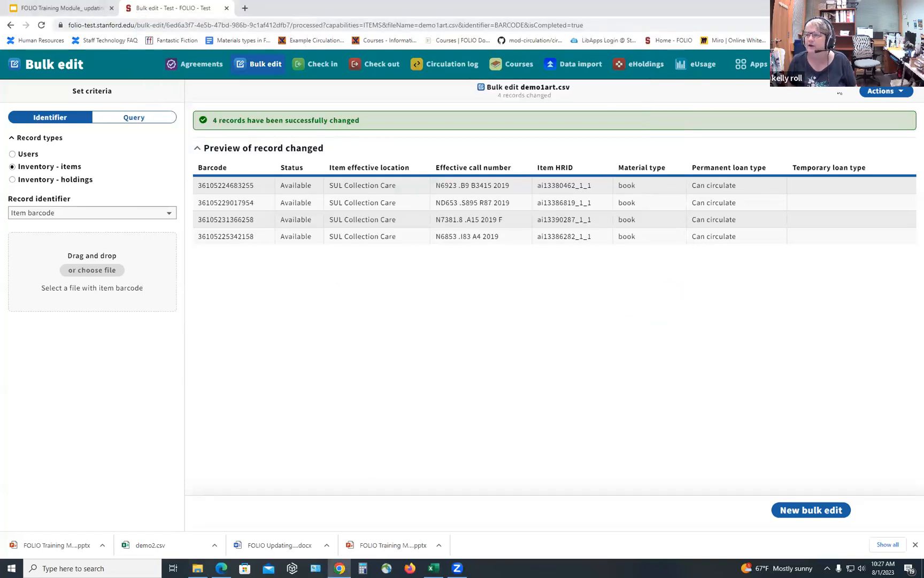
- Start a new bulk edit with the criteria Inventory - items and item barcode as the record identifier
click(793, 513)
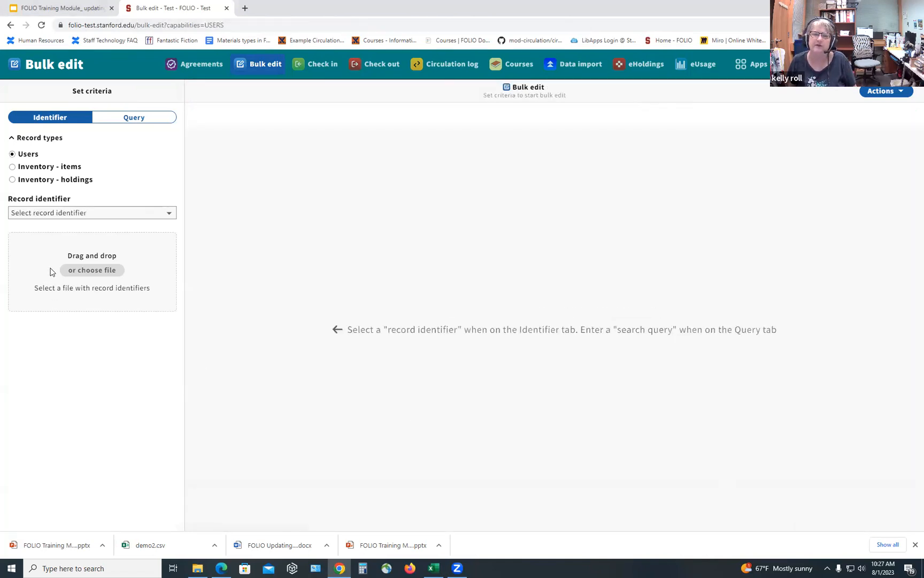
click(13, 166)
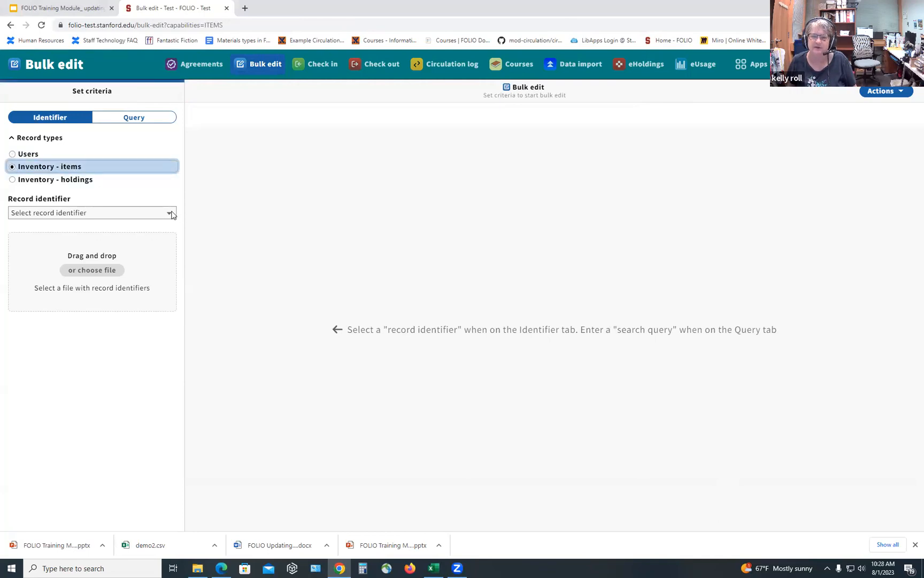
click(169, 213)
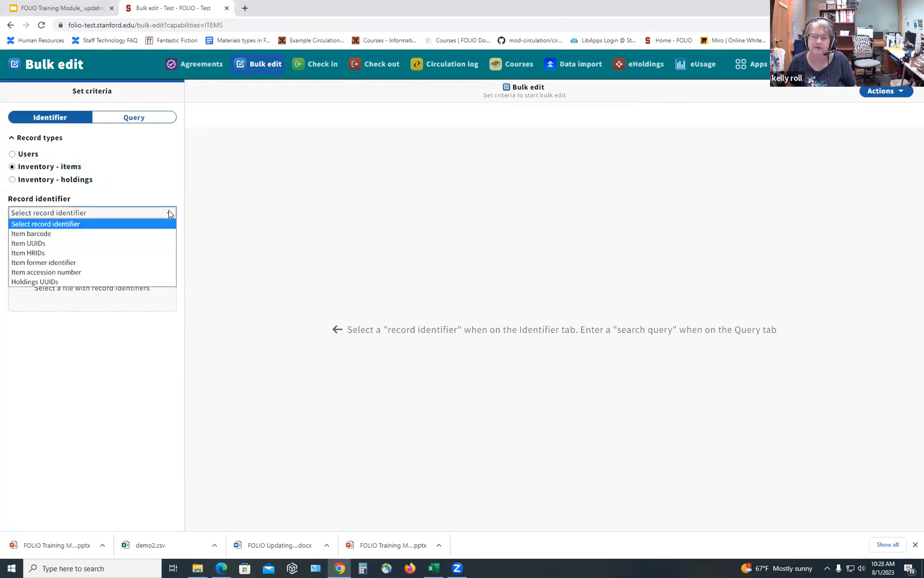
click(110, 233)
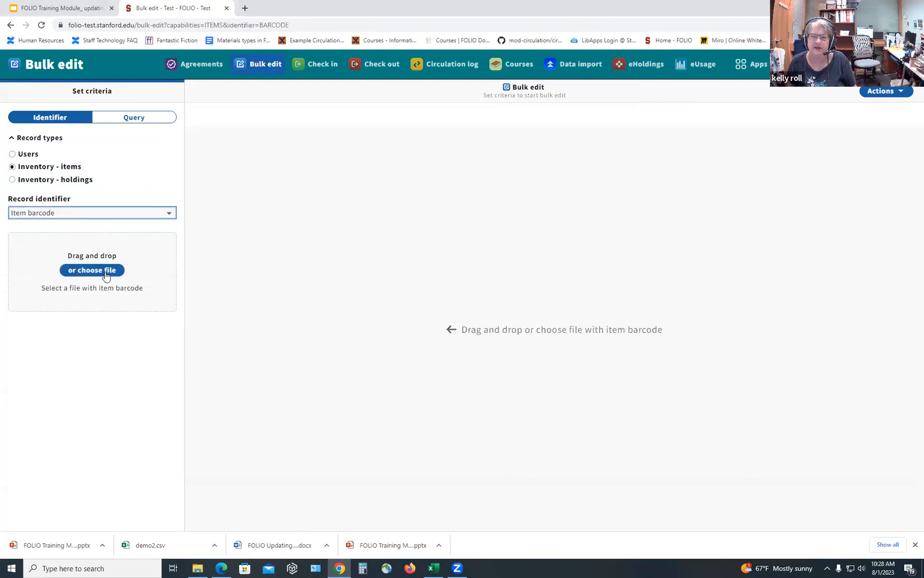
- Load the barcode file eduresvdemo.csv from the demos folder to match its item records
click(107, 272)
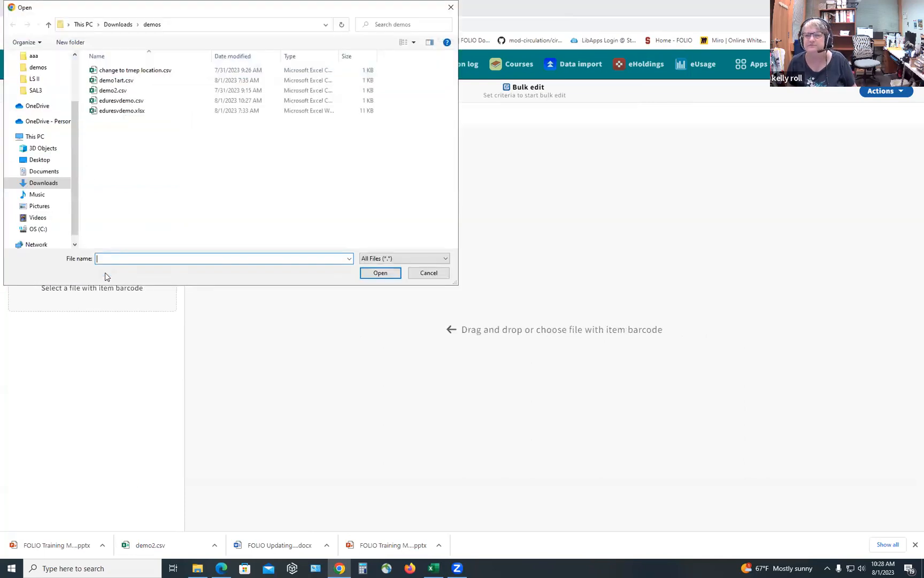
click(117, 102)
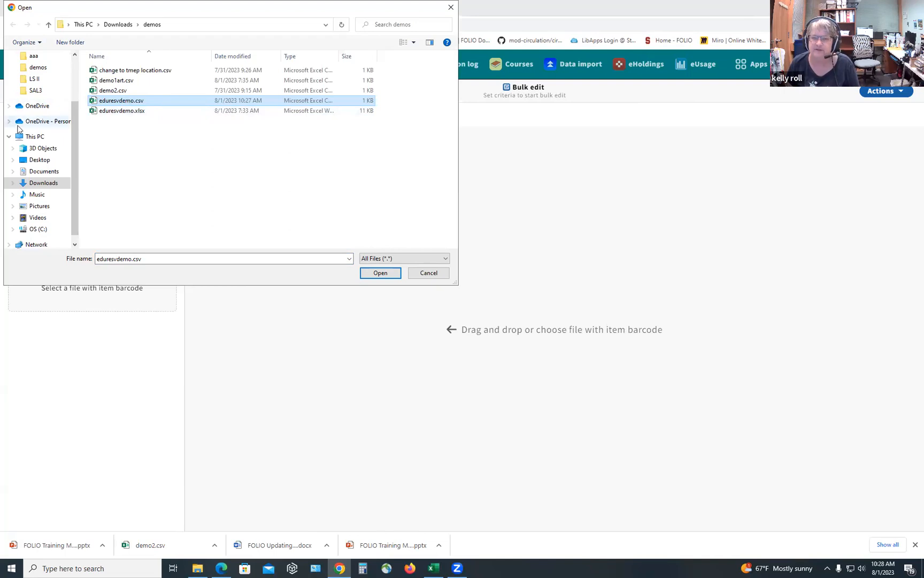
click(368, 275)
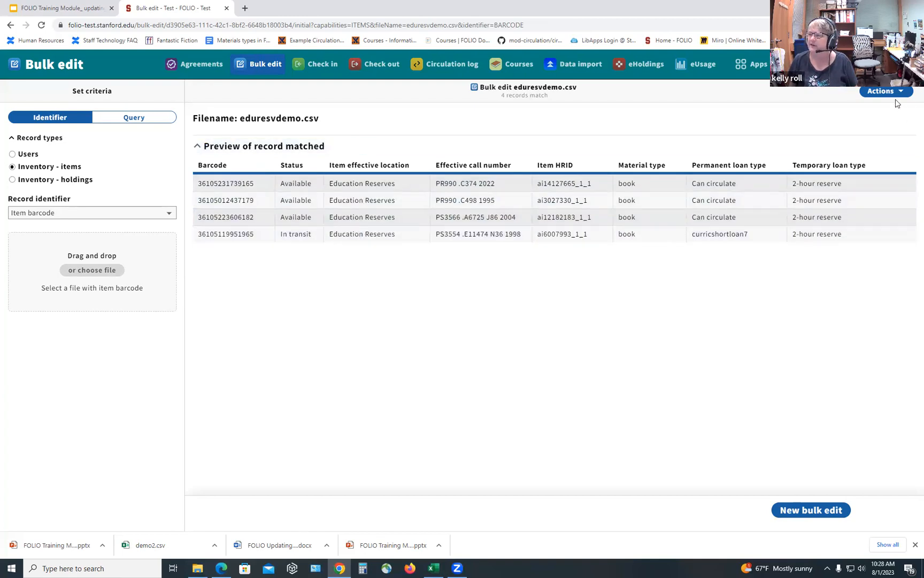
- Start a bulk edit of the matched records and set the temporary item location to be cleared
click(884, 91)
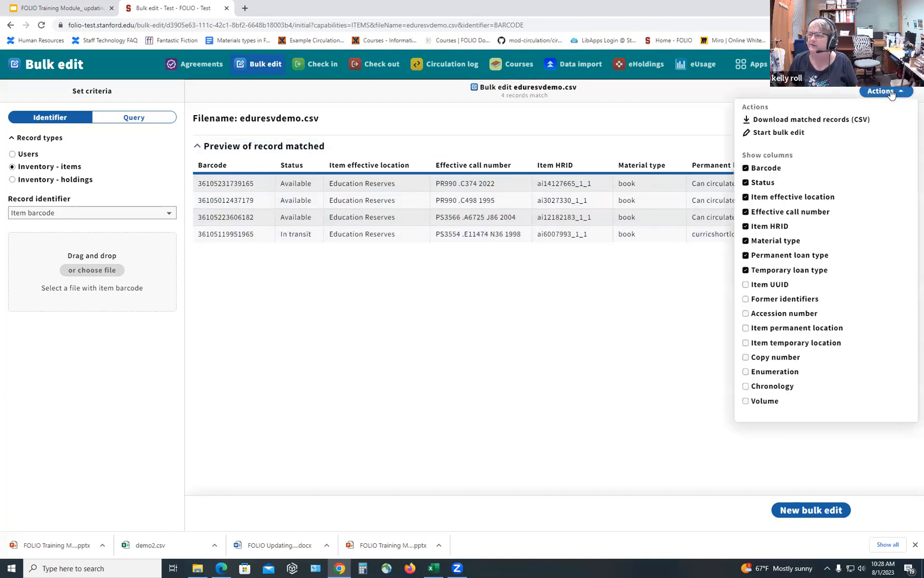
click(817, 139)
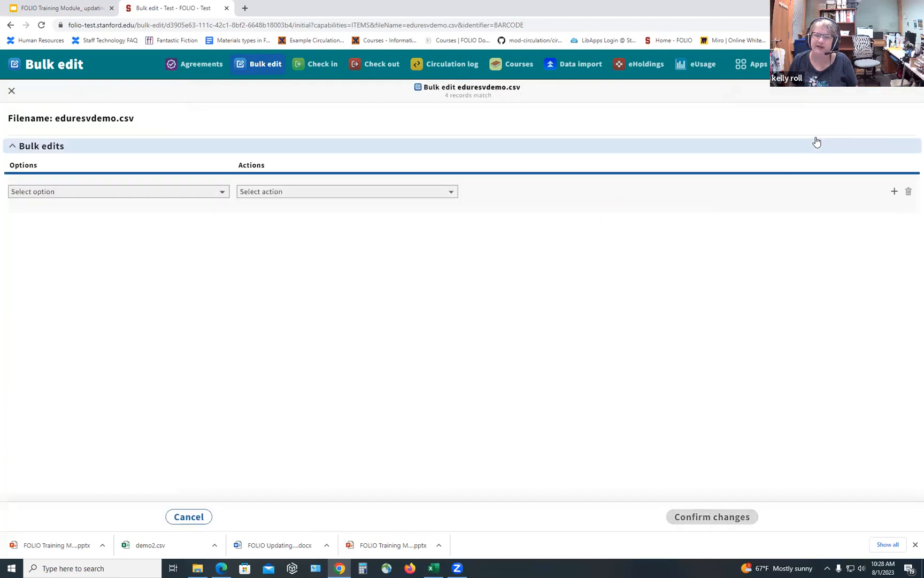
click(222, 193)
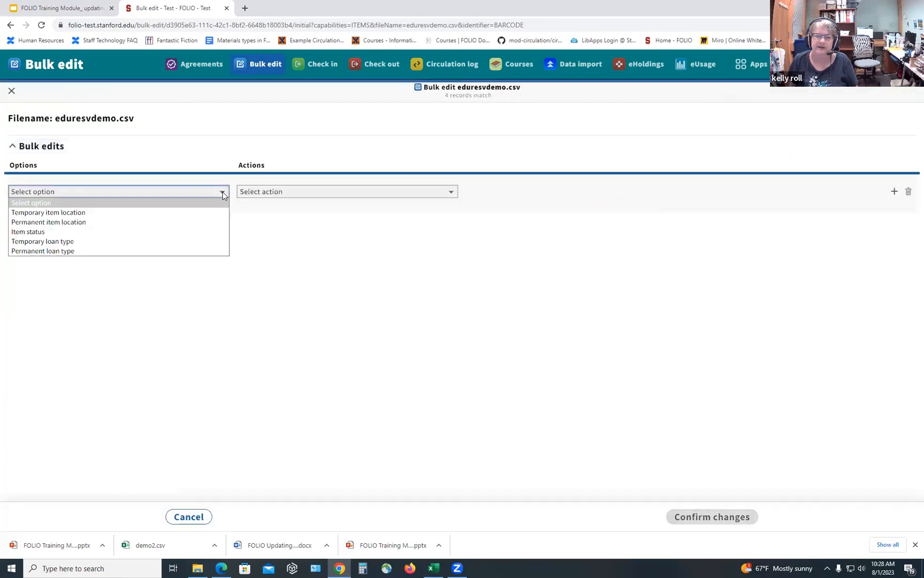
click(187, 216)
click(452, 194)
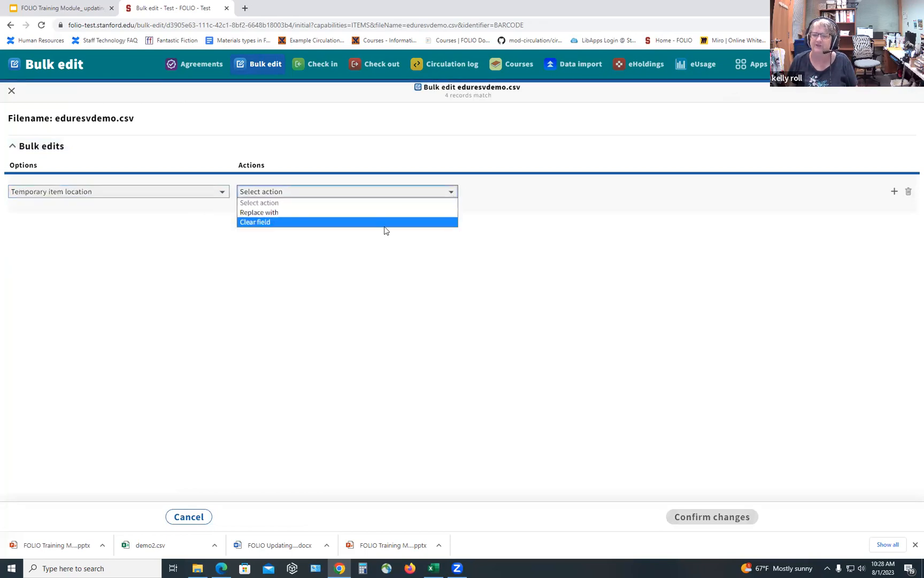
click(385, 223)
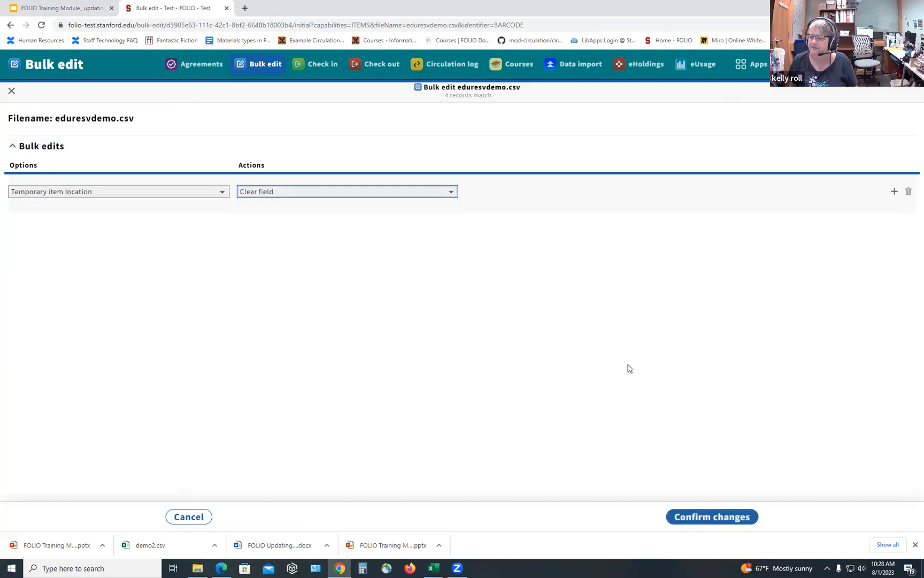
- Commit the clearing of the temporary item locations and start a new bulk edit
click(703, 518)
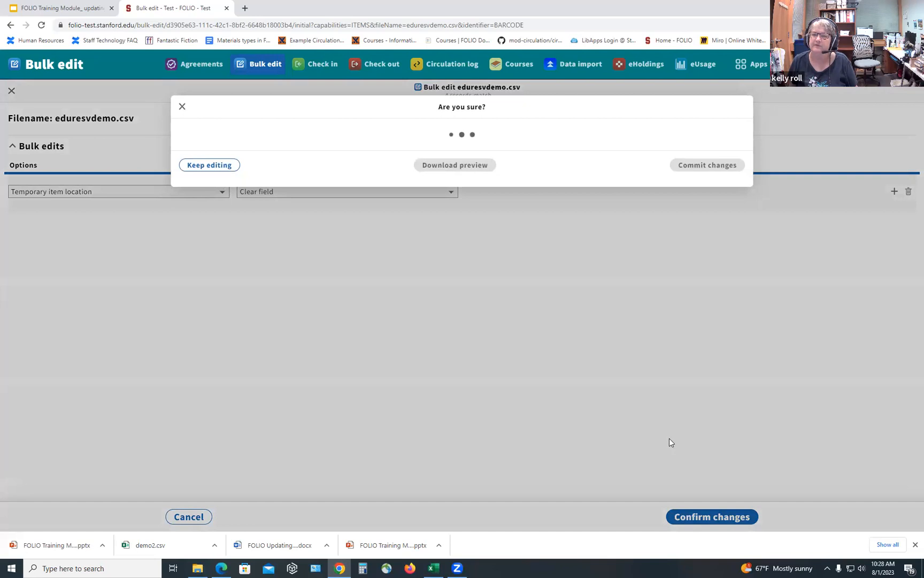
click(702, 350)
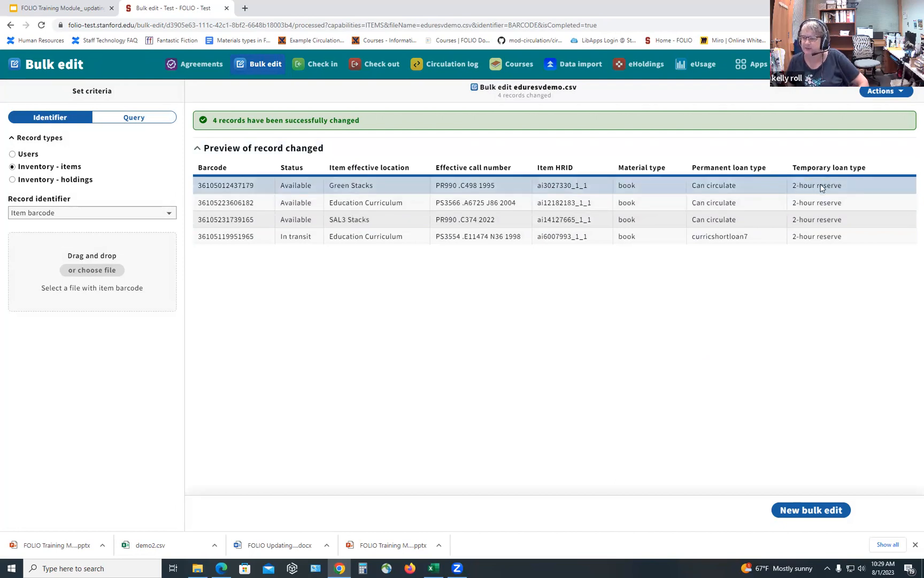
click(792, 511)
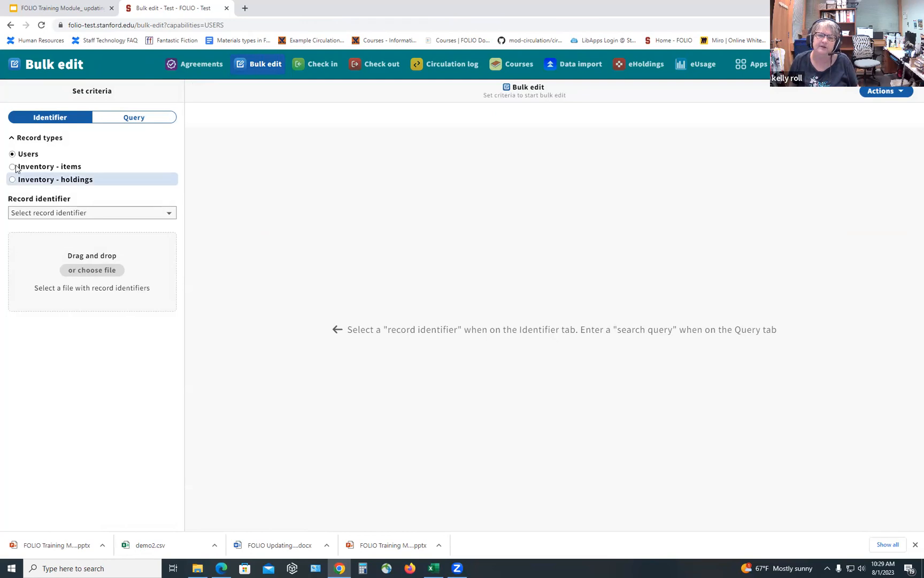
- Match Inventory - items records by item barcode using the eduresvdemo.csv file from the demos folder
click(16, 168)
click(32, 212)
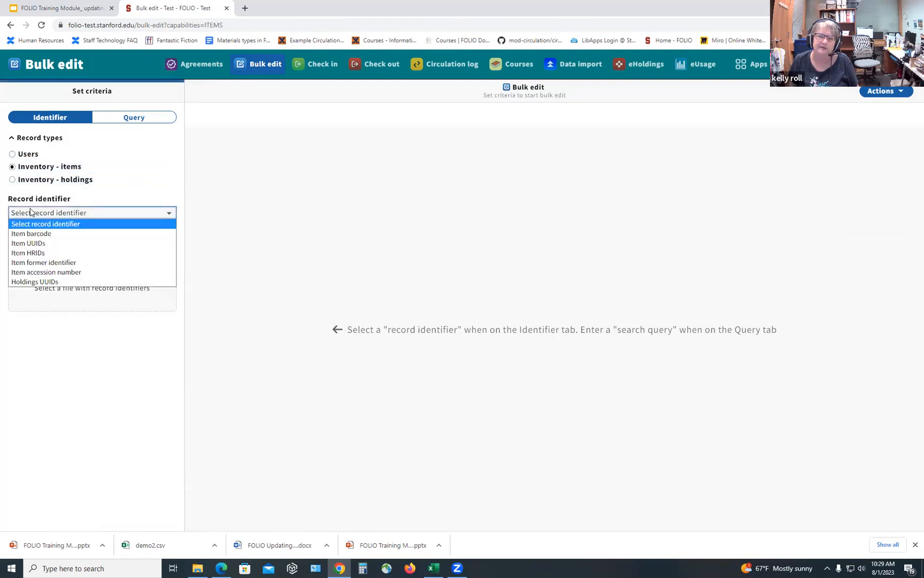
click(32, 233)
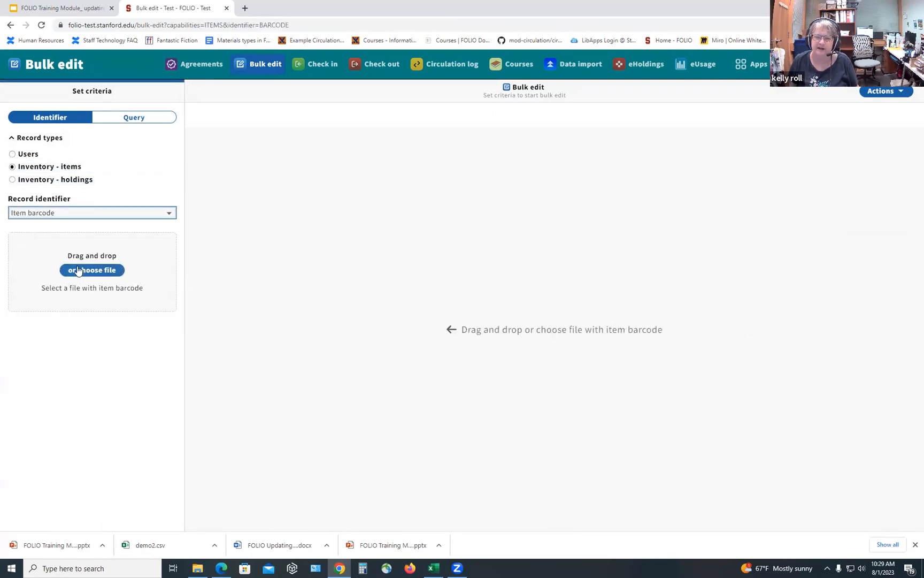
click(78, 271)
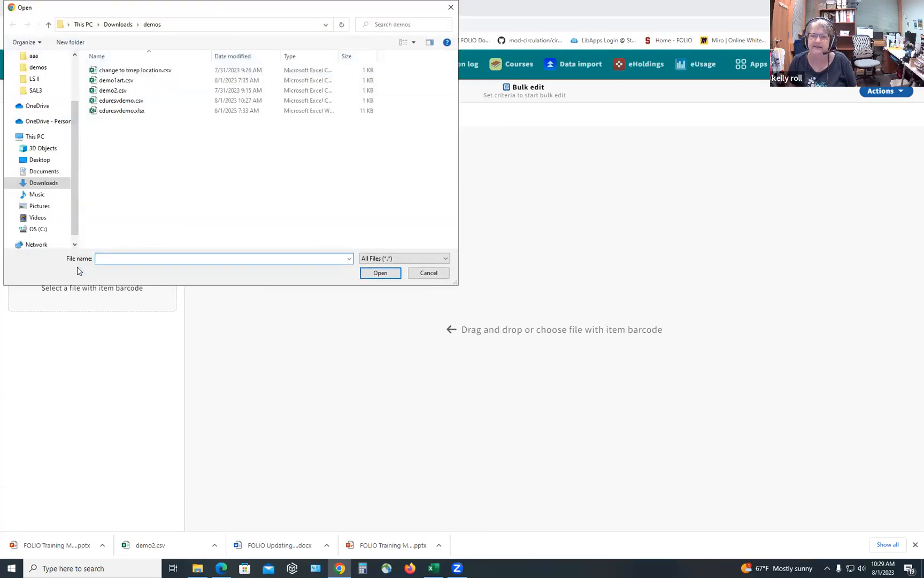
click(120, 101)
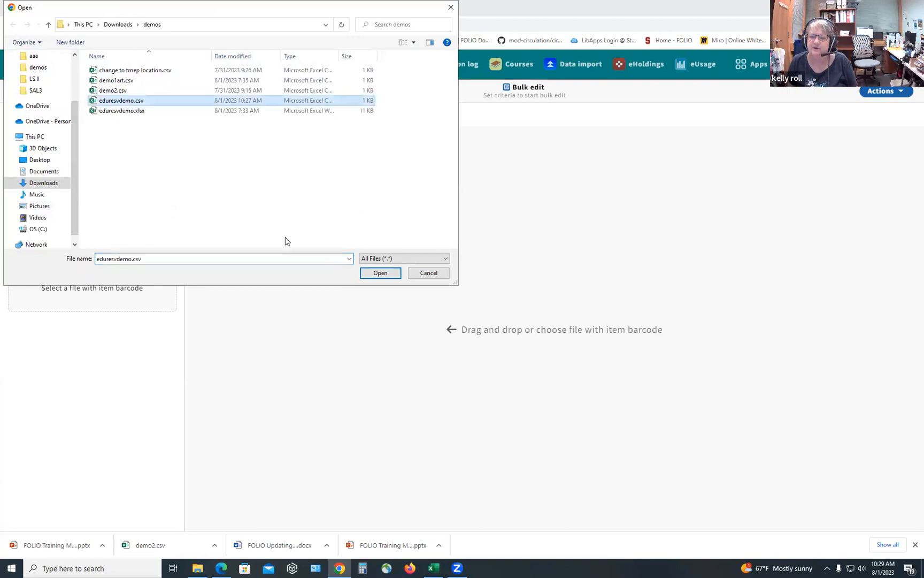
click(364, 276)
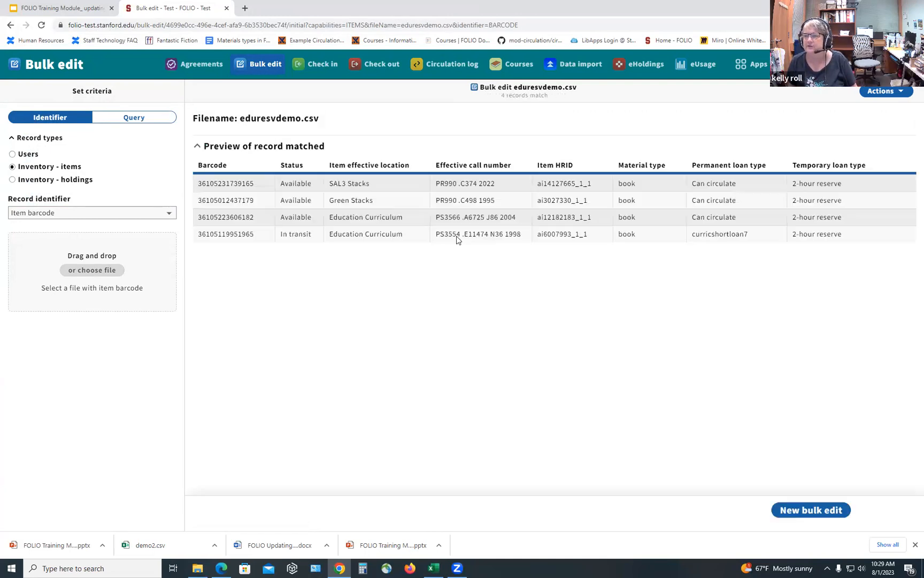
- Start a bulk edit of the matched records that clears the temporary loan type field, and commit the changes
click(869, 93)
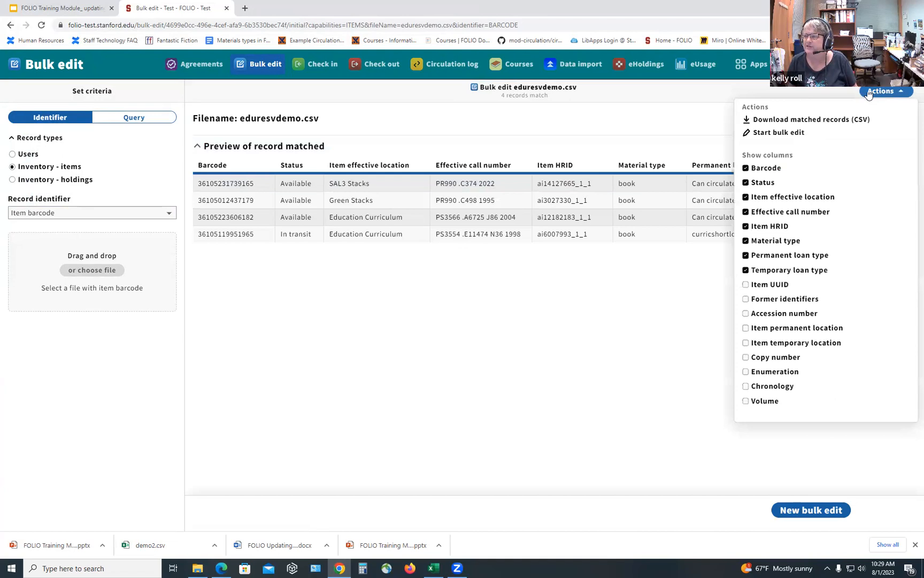
click(808, 132)
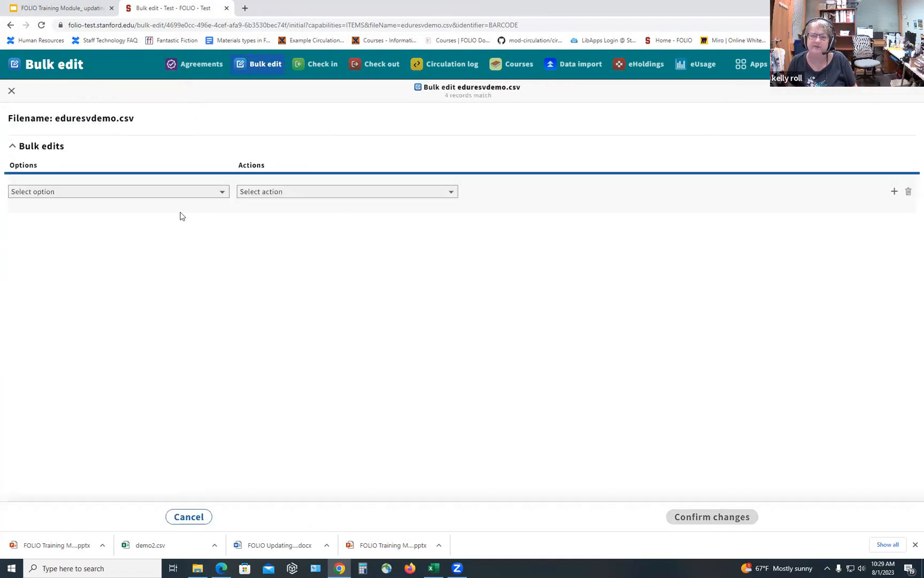
click(222, 193)
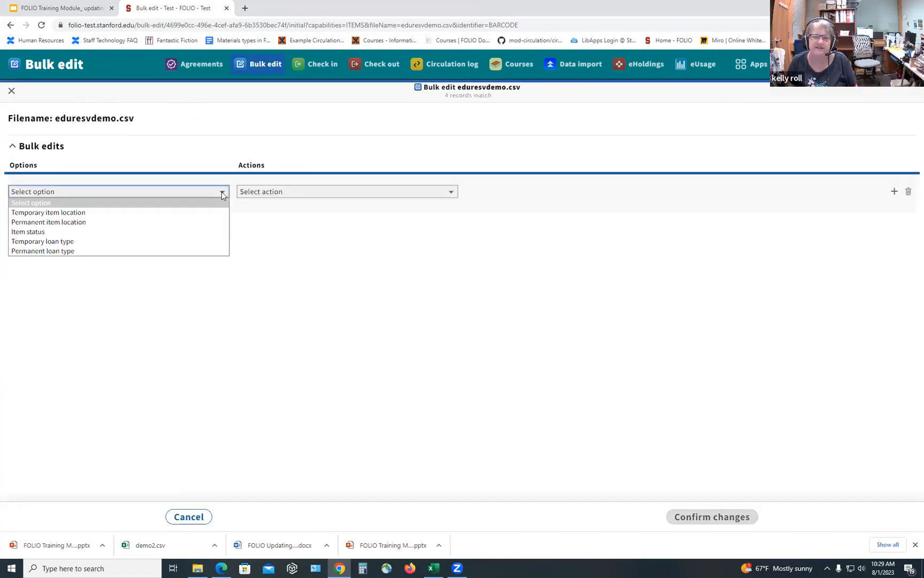
click(95, 242)
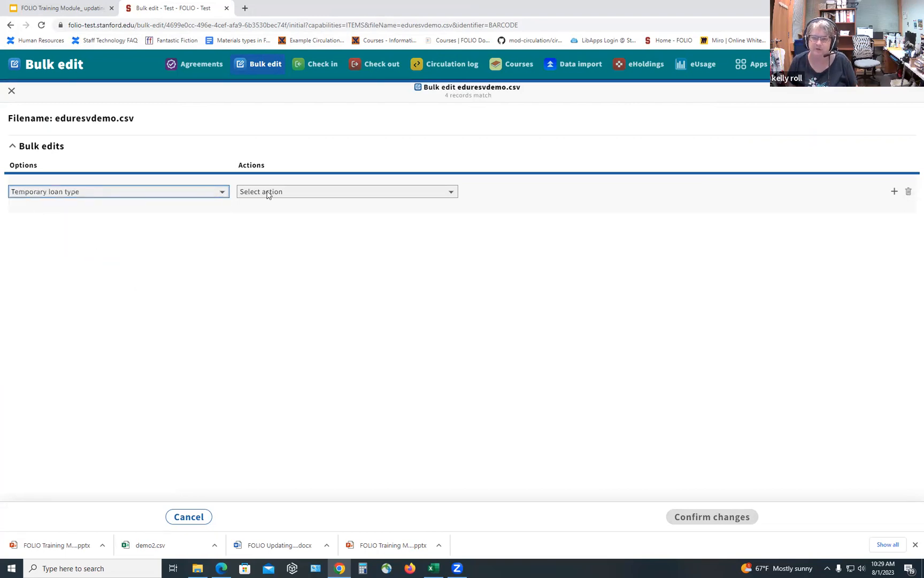
click(268, 195)
click(261, 222)
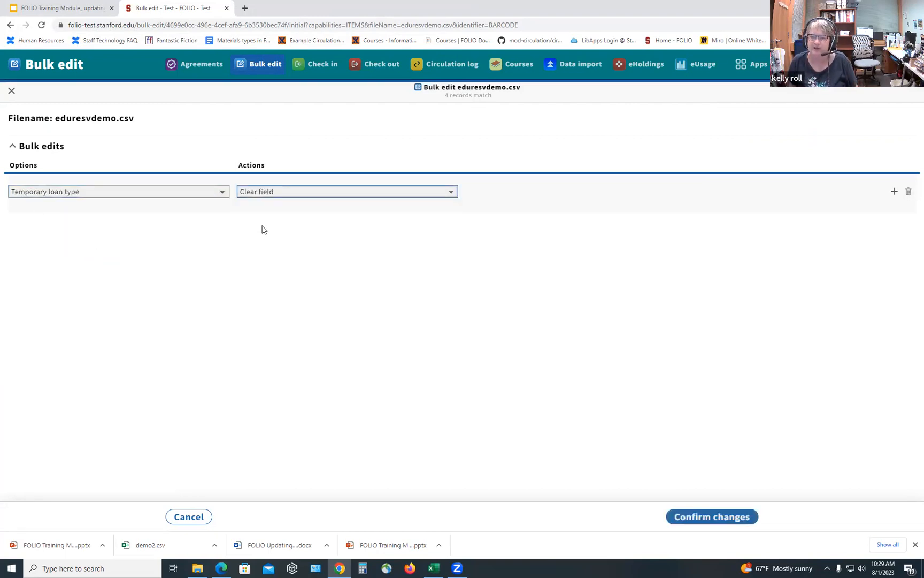
click(733, 516)
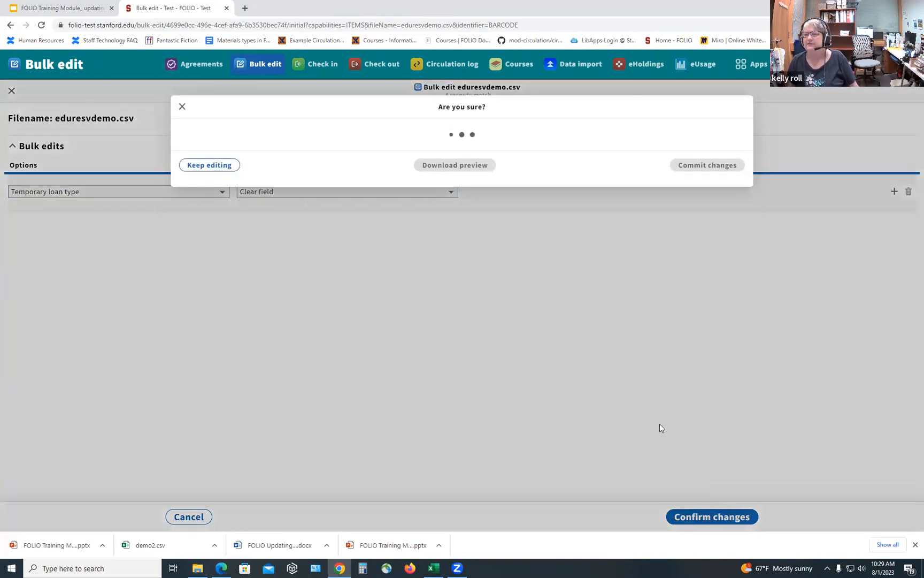
click(704, 347)
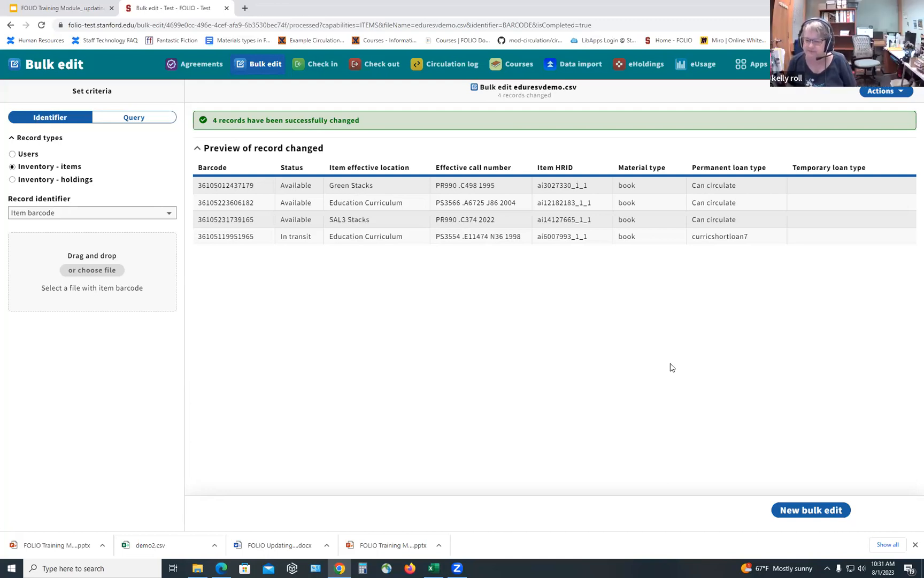
- Switch to the FOLIO Training Module presentation in Google Slides and show slide 14, "Item record missing"
click(74, 11)
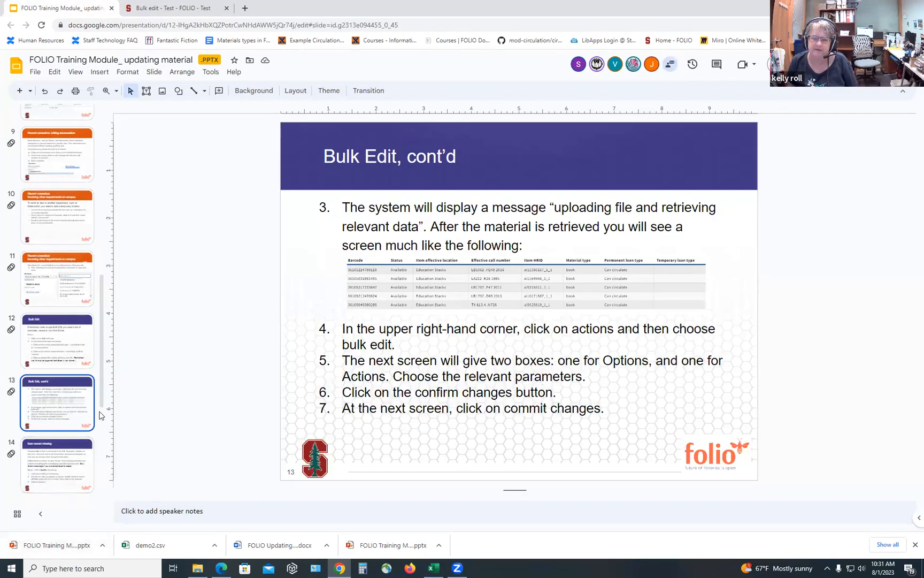
scroll(104, 407, down, 2)
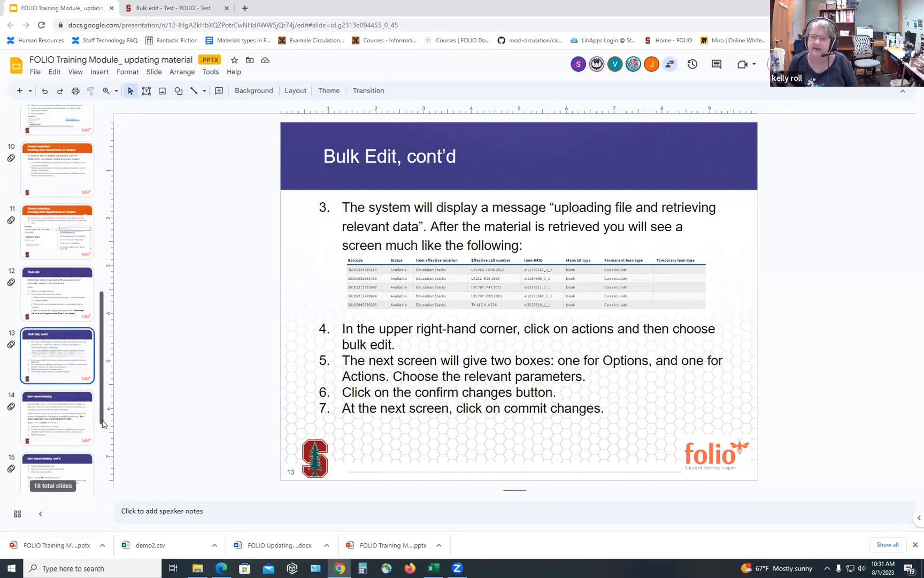
click(51, 425)
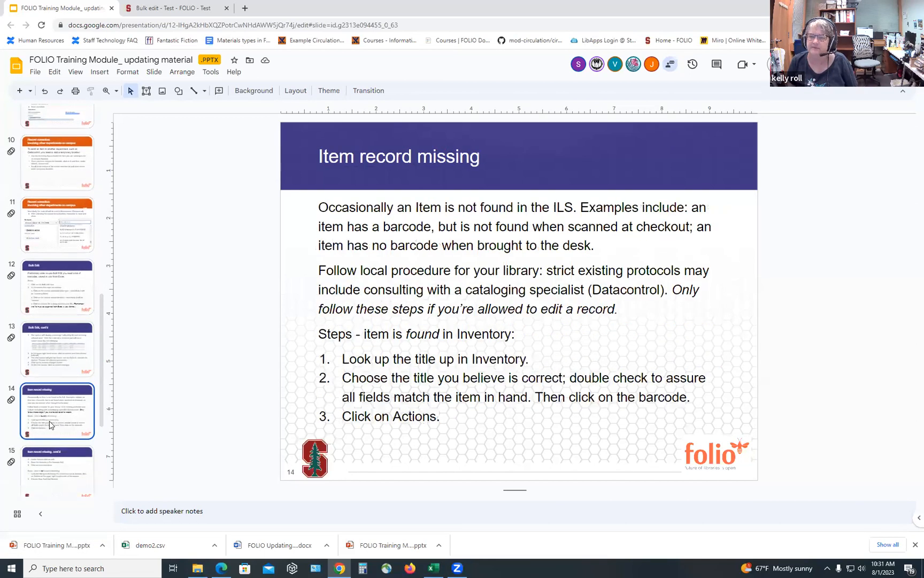
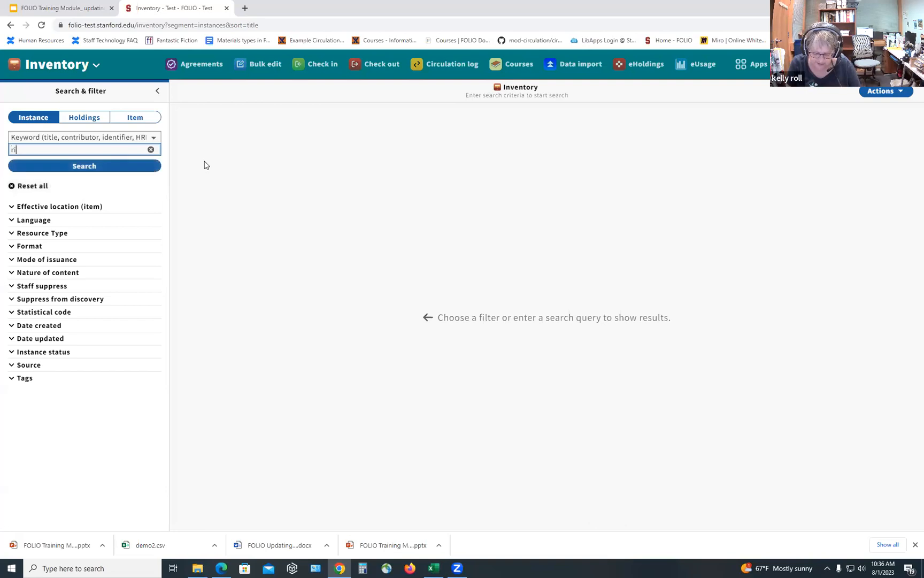
- Search Inventory instances for the keyword "rise of islam" and filter by the effective location Education Historical Curriculum
text(lam)
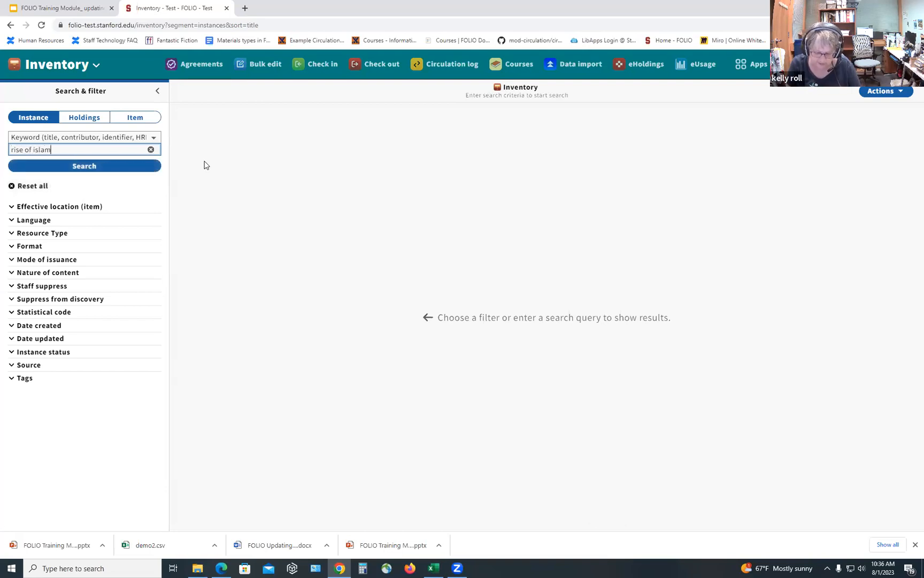
click(64, 167)
click(74, 166)
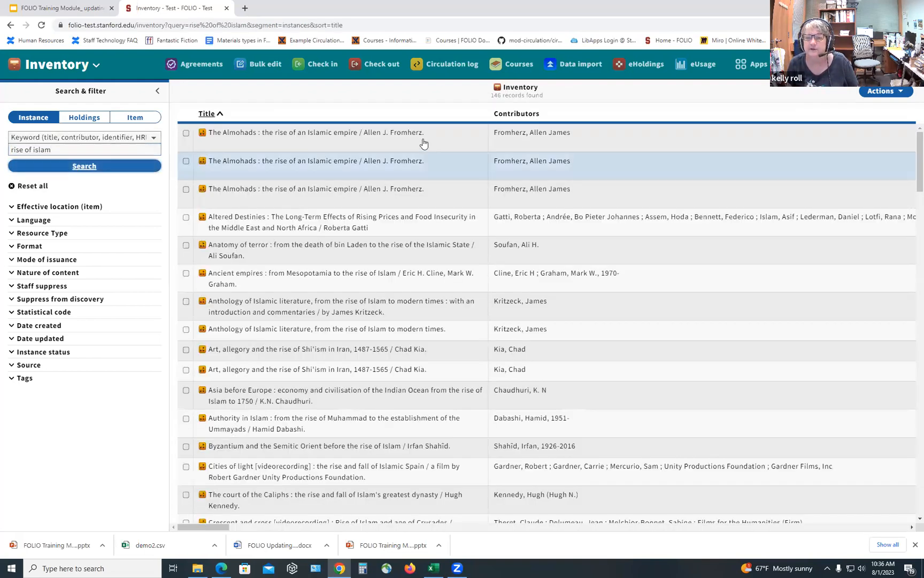
click(78, 209)
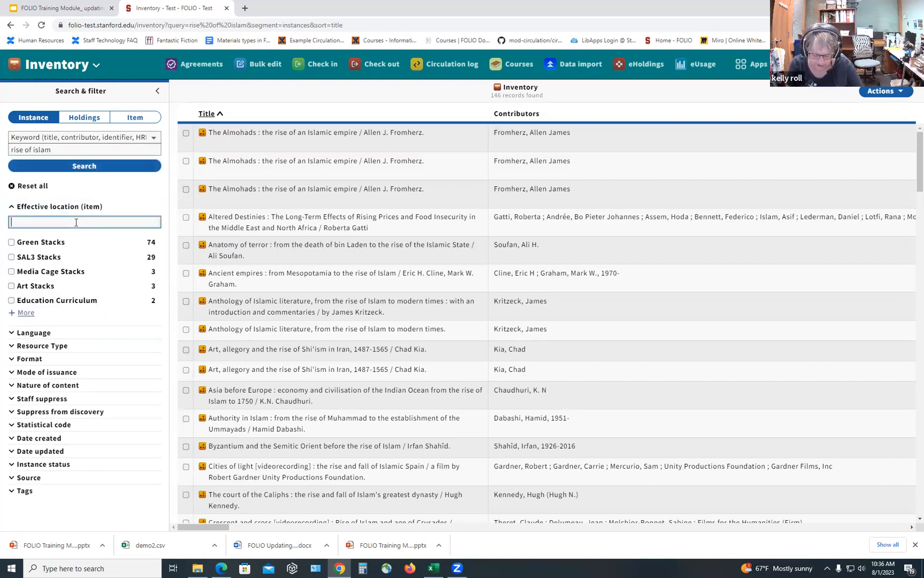
text(curric)
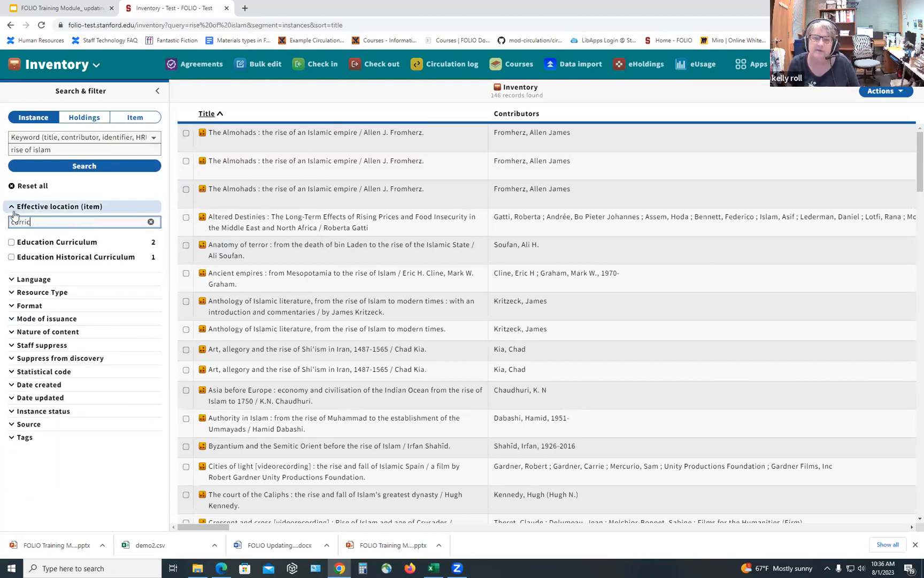
click(11, 257)
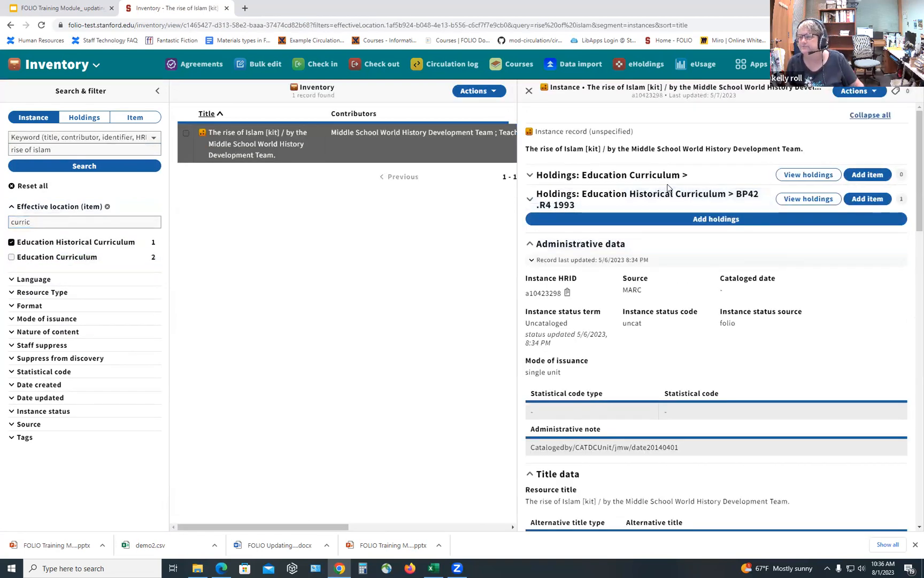
- Expand the Education Historical Curriculum holdings of The rise of Islam, then view the instance's MARC source record and close it
click(644, 201)
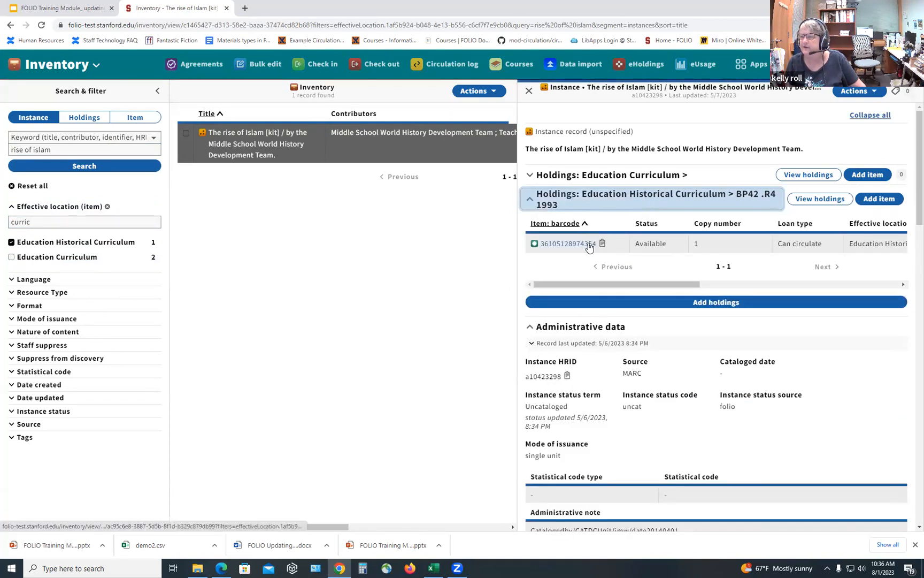
click(858, 91)
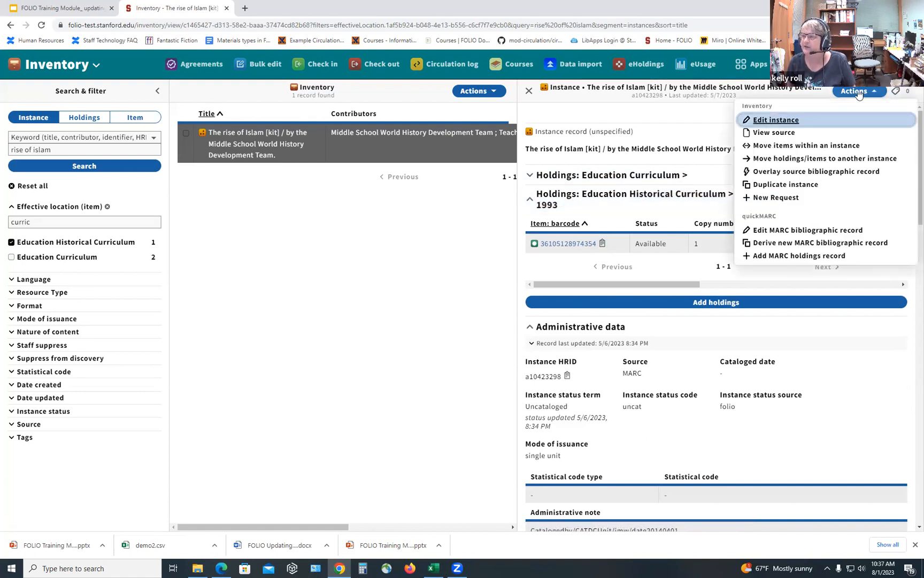
click(801, 135)
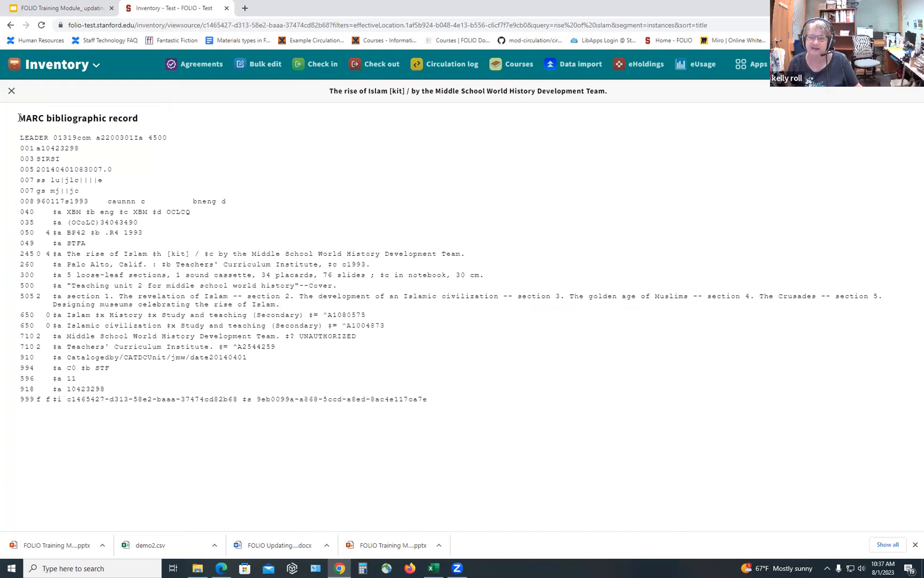
click(12, 91)
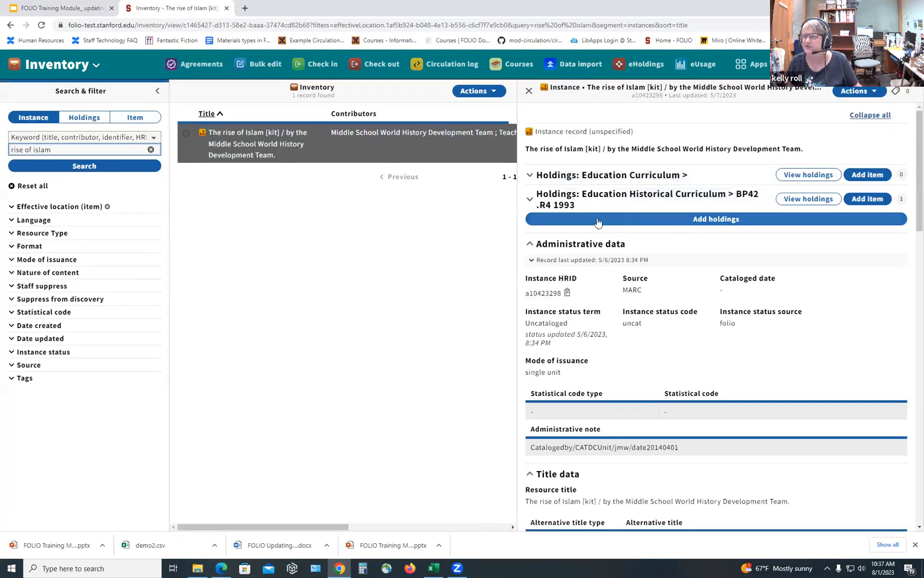
- Open the item record under the Education Historical Curriculum holdings, view its edit form, and return to the instance without changes
click(561, 200)
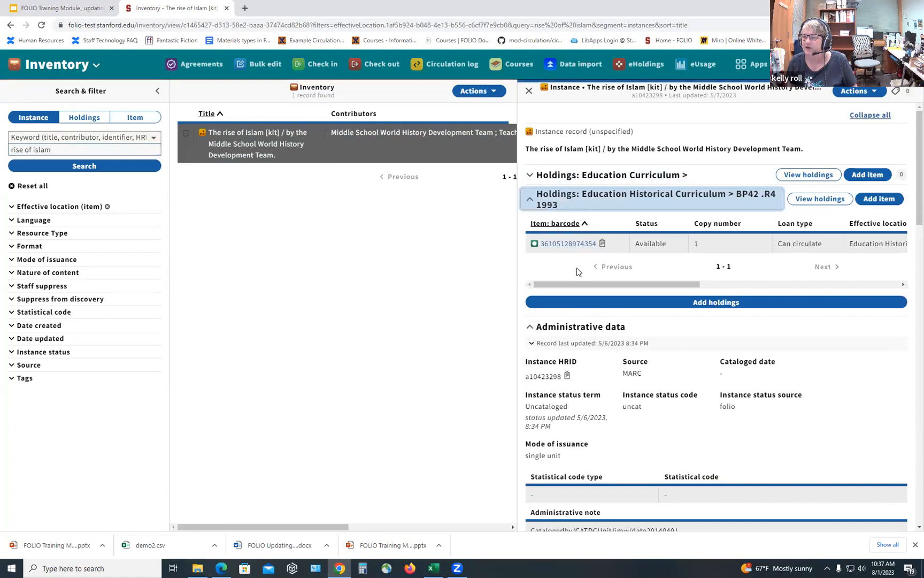
click(582, 244)
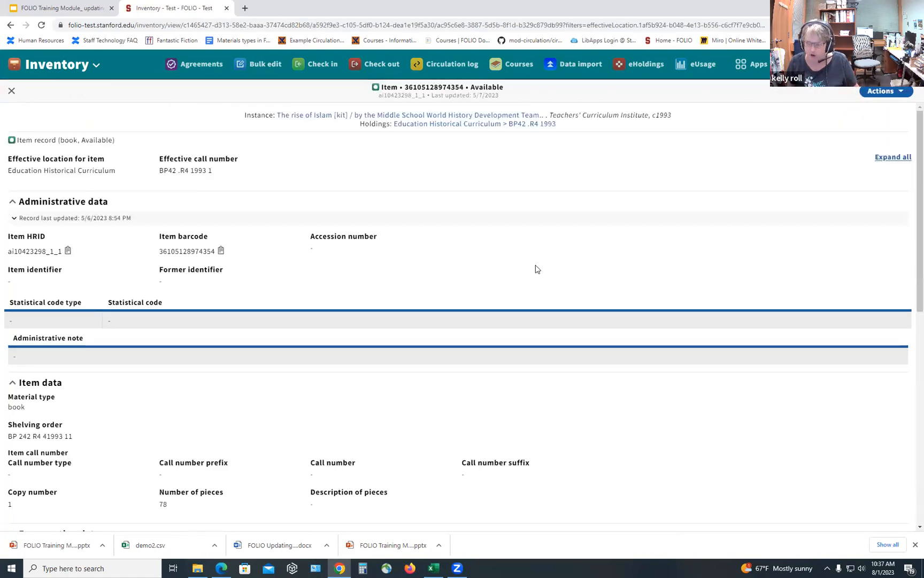
click(871, 97)
click(766, 110)
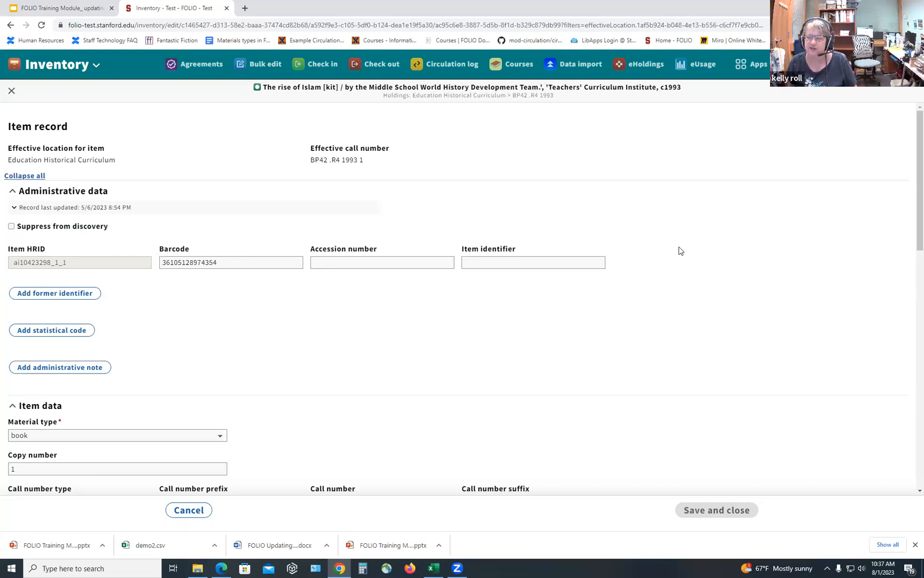
click(11, 92)
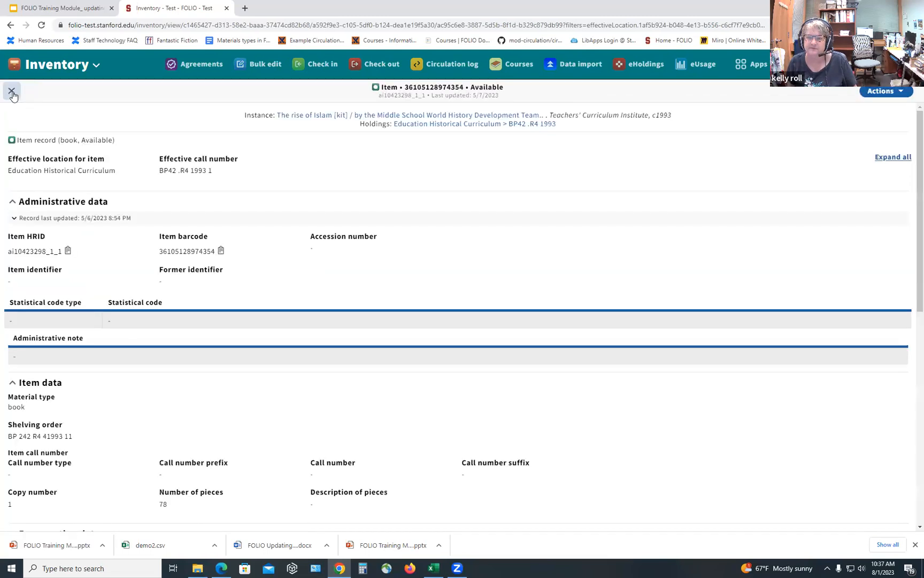
click(11, 92)
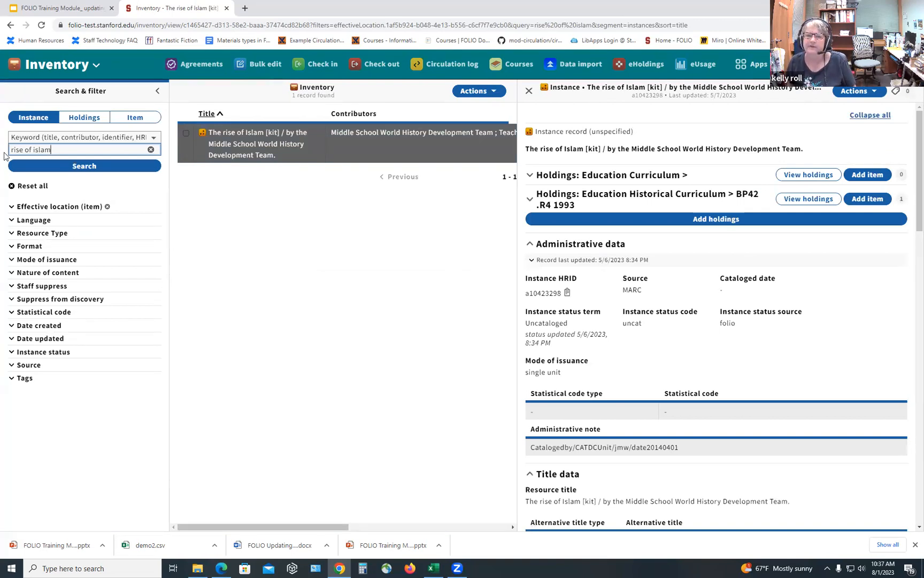
- Reset the Inventory search and start a new fast add record
click(30, 186)
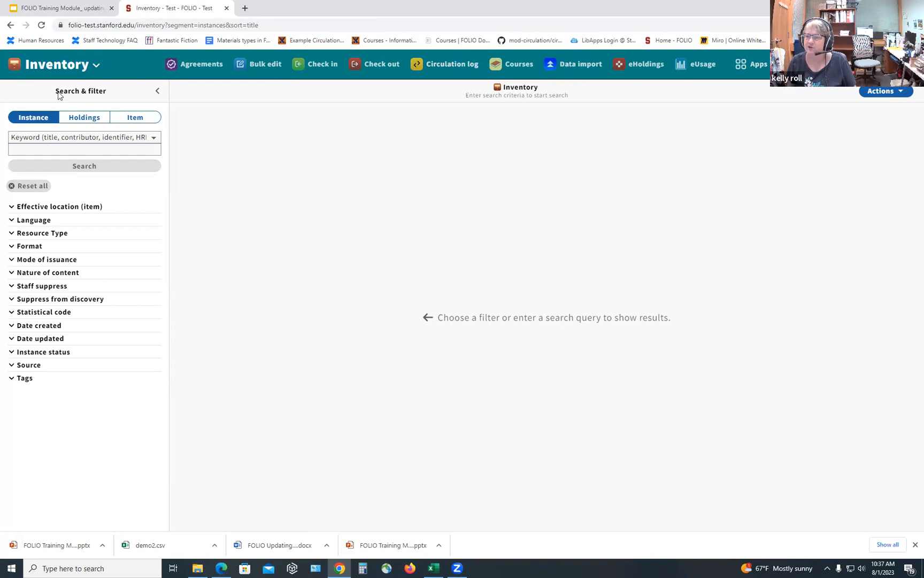
click(885, 93)
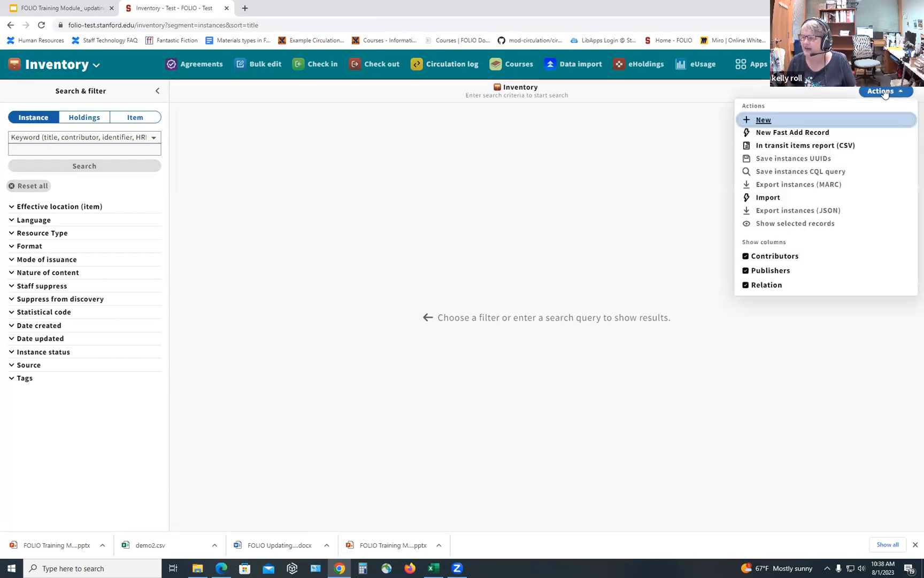
click(828, 134)
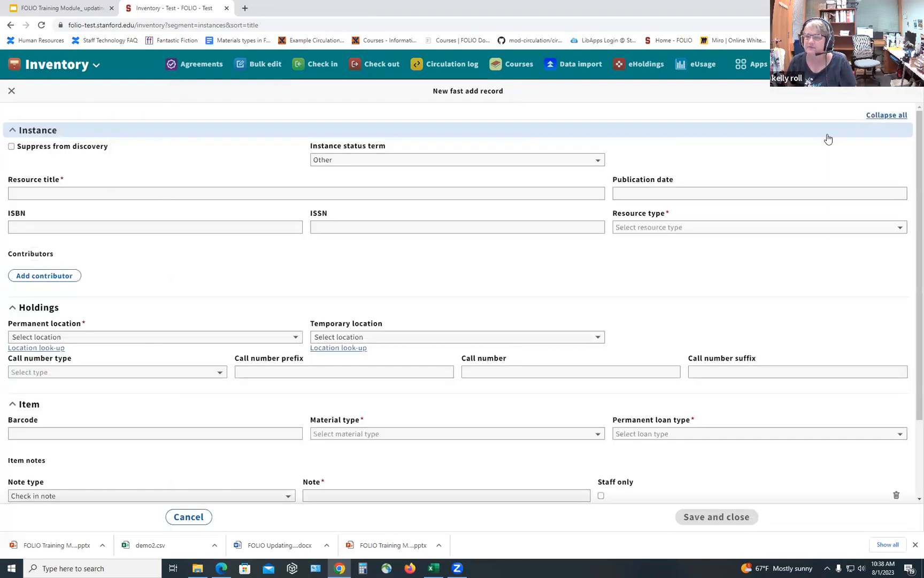
- Enter "Charlie Brown's Christmas" as the resource title and set the resource type to text
click(82, 193)
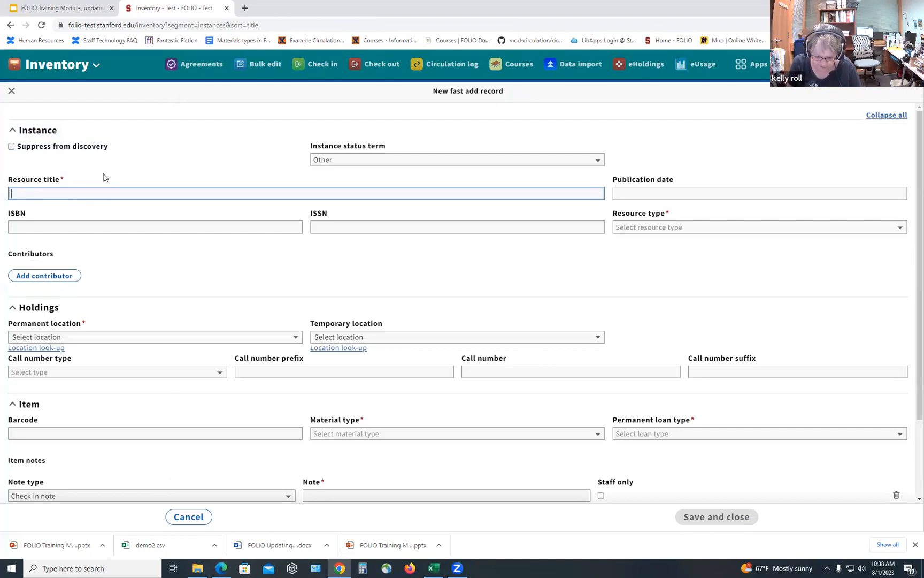
text(Charlei )
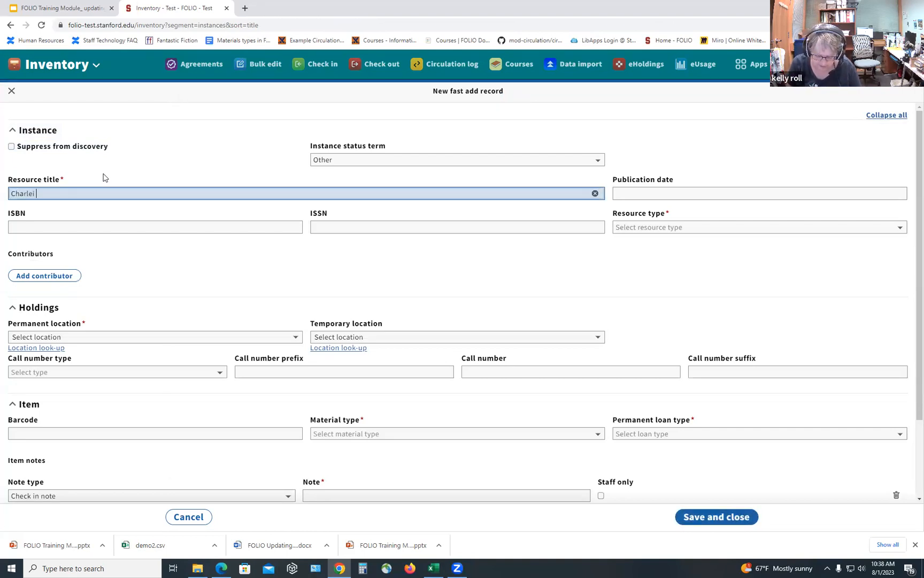
text(Brown)
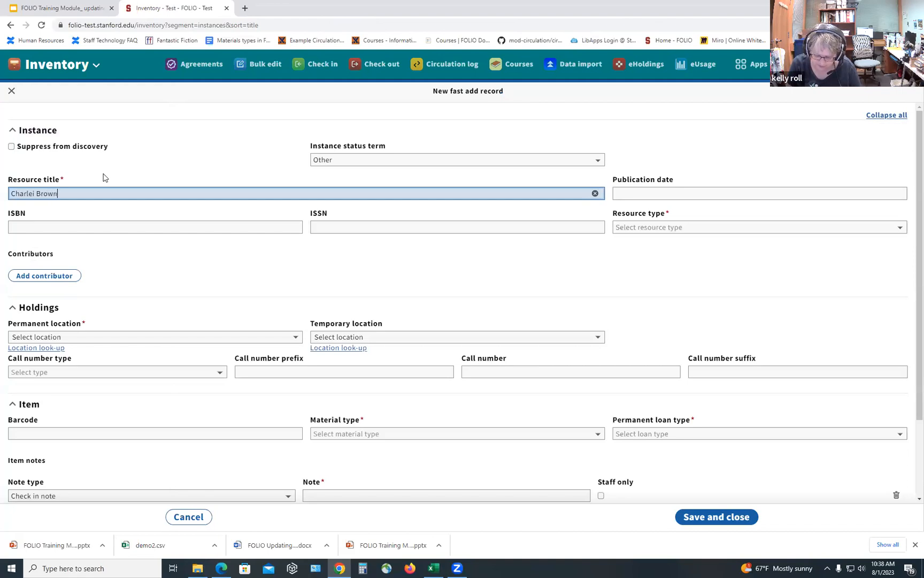
text('s Chris)
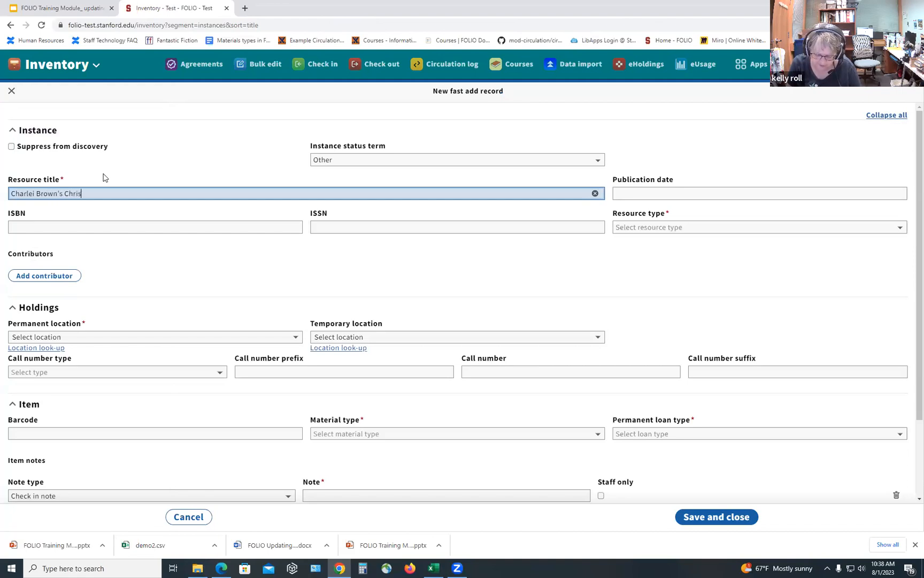
text(tmas)
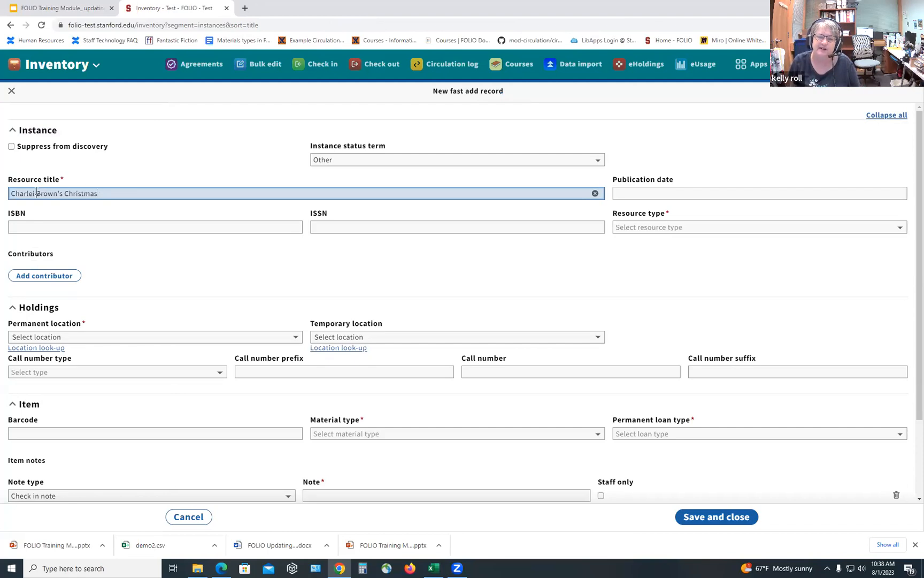
key(BackSpace)
key(BackSpace)
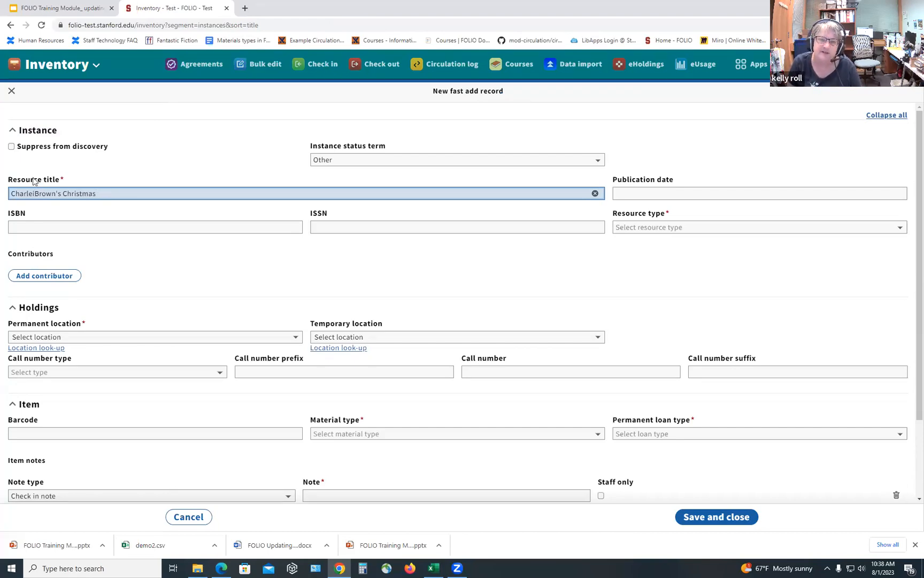
key(BackSpace)
text(ie)
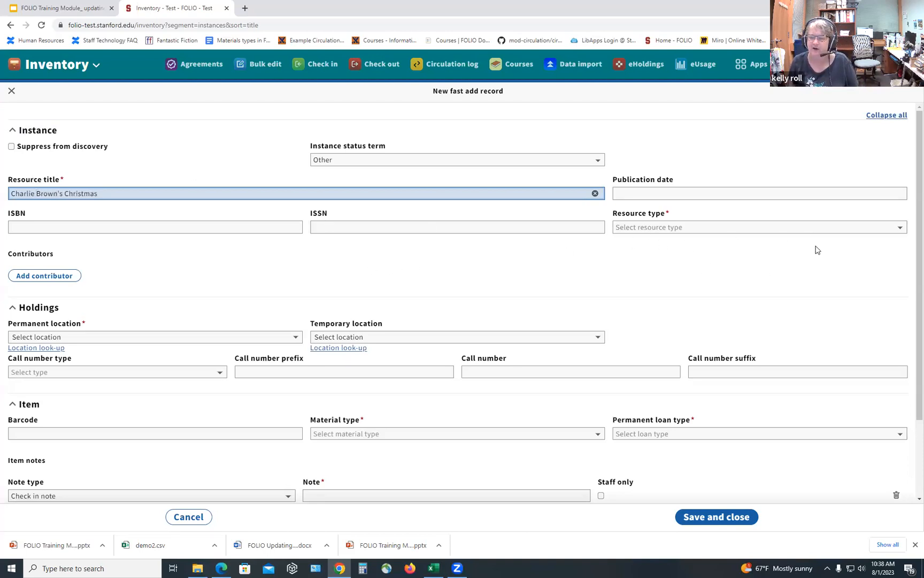
click(662, 229)
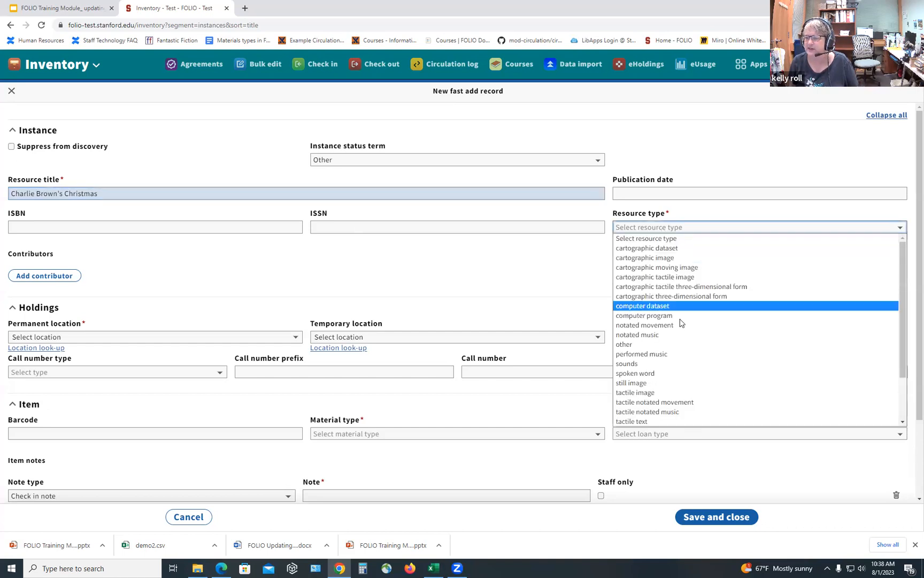
scroll(690, 327, down, 1)
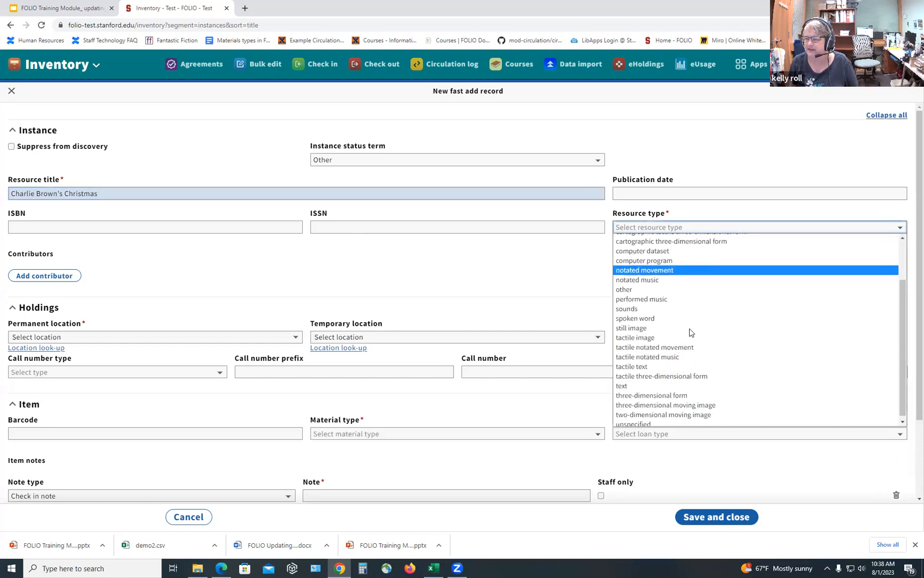
click(655, 383)
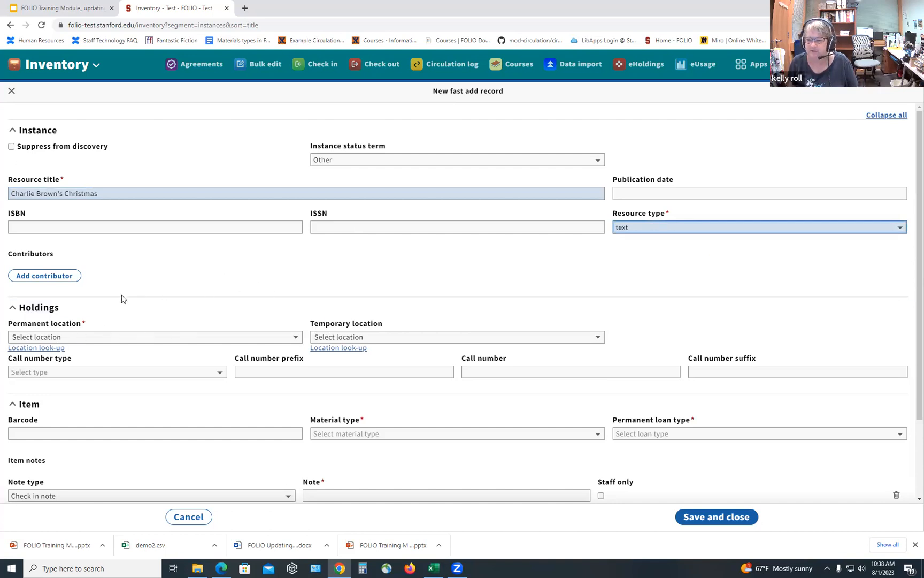
- Enter 34567 as the barcode in the Item section of the fast add record
scroll(122, 289, down, 1)
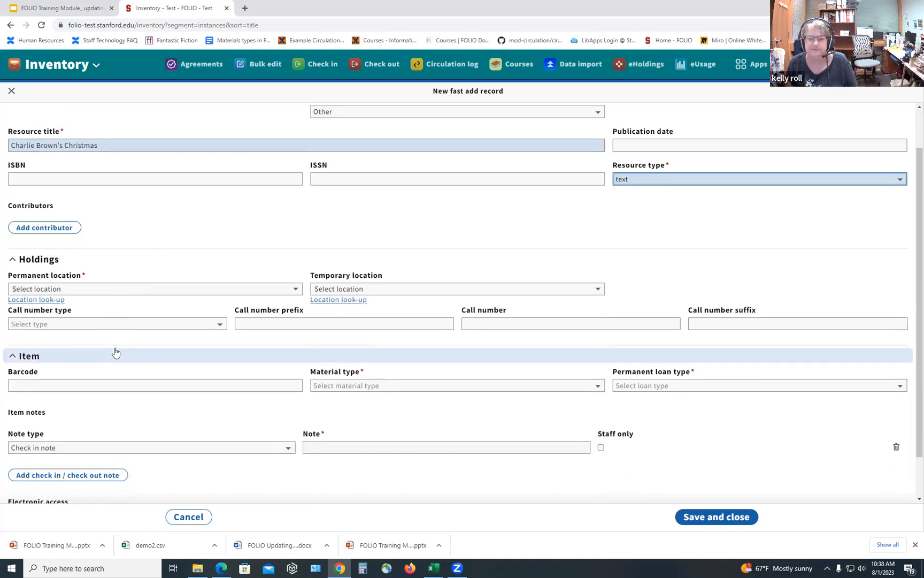
scroll(115, 352, down, 1)
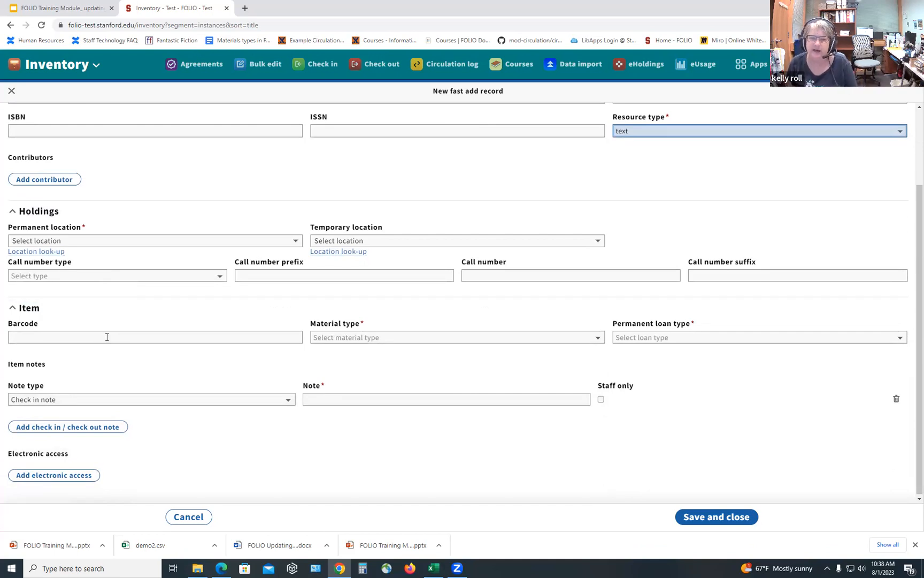
click(107, 337)
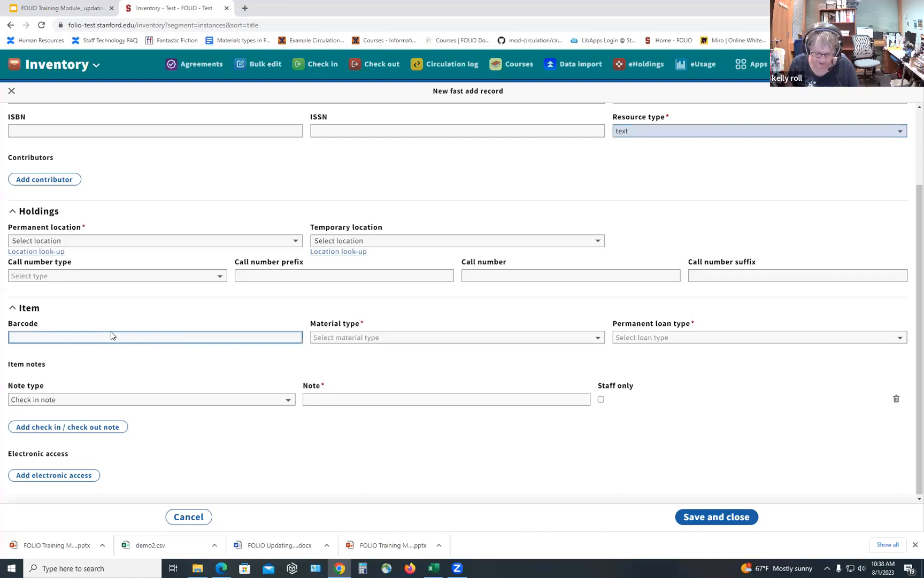
text(3)
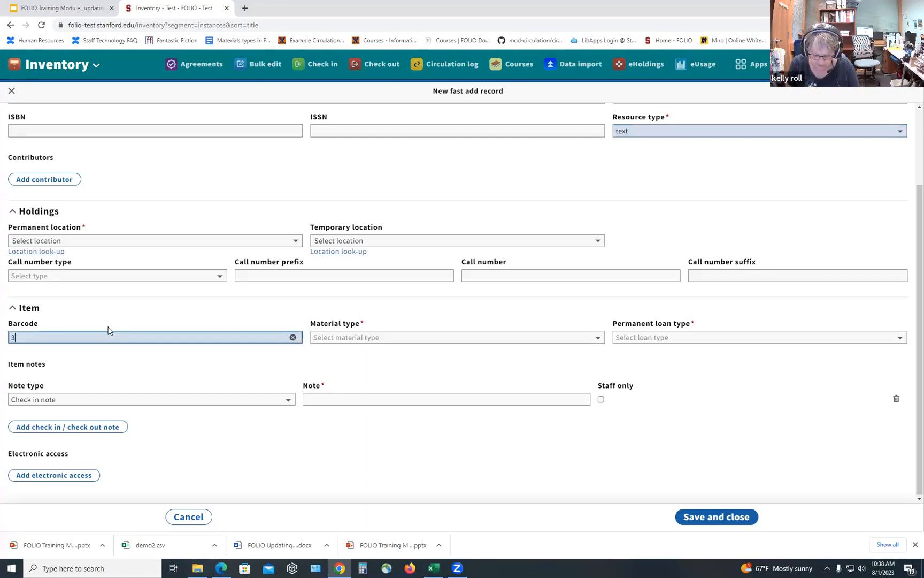
text(4567)
drag(32, 337, 1, 339)
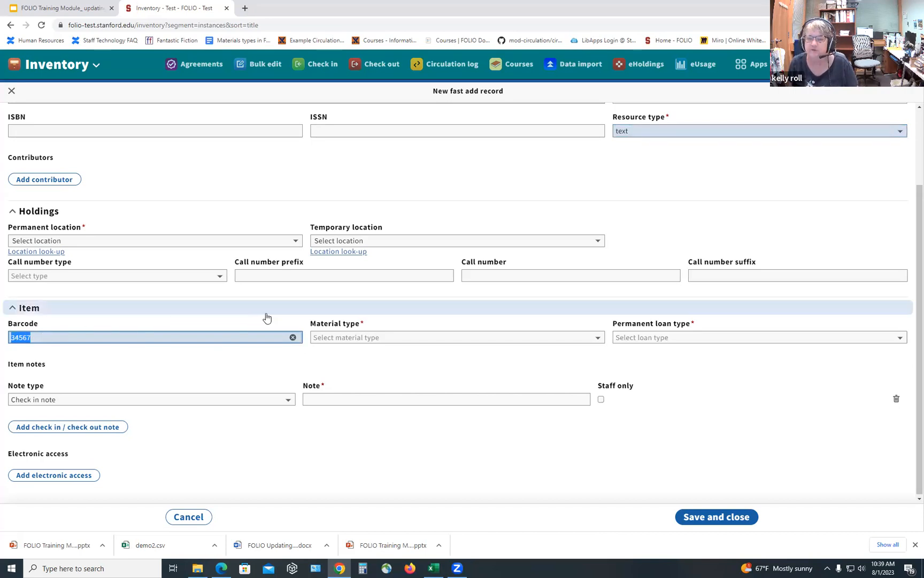
- Set the item's material type to book and its permanent loan type to curricshortloan7
click(350, 338)
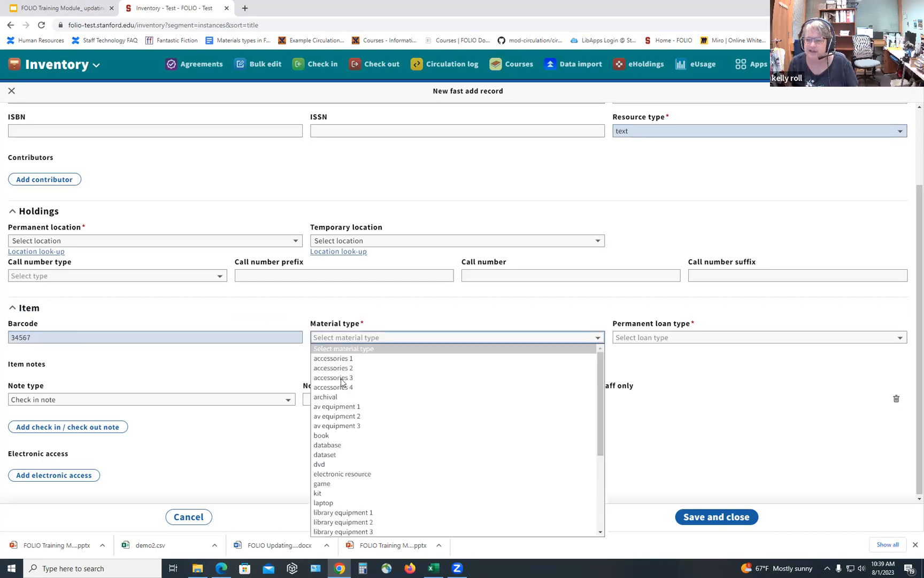
click(332, 436)
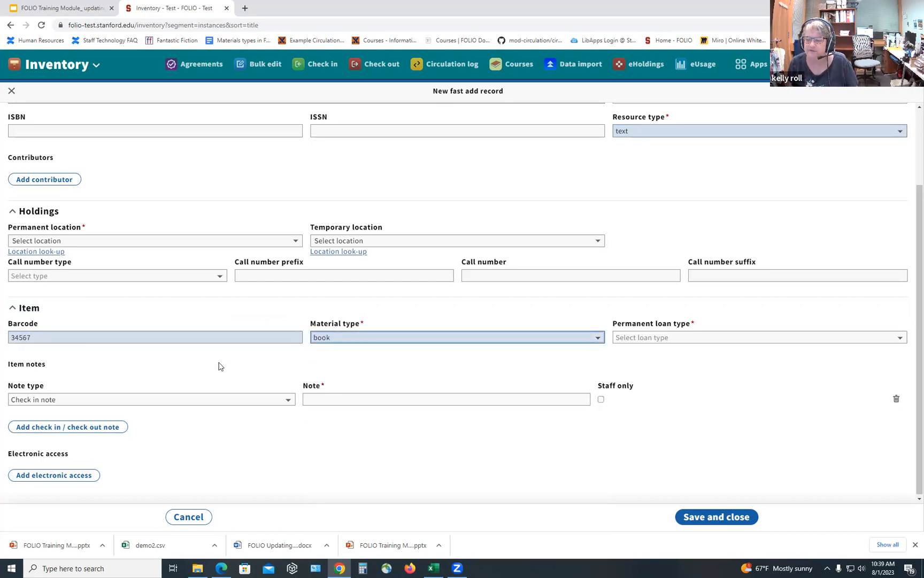
click(668, 338)
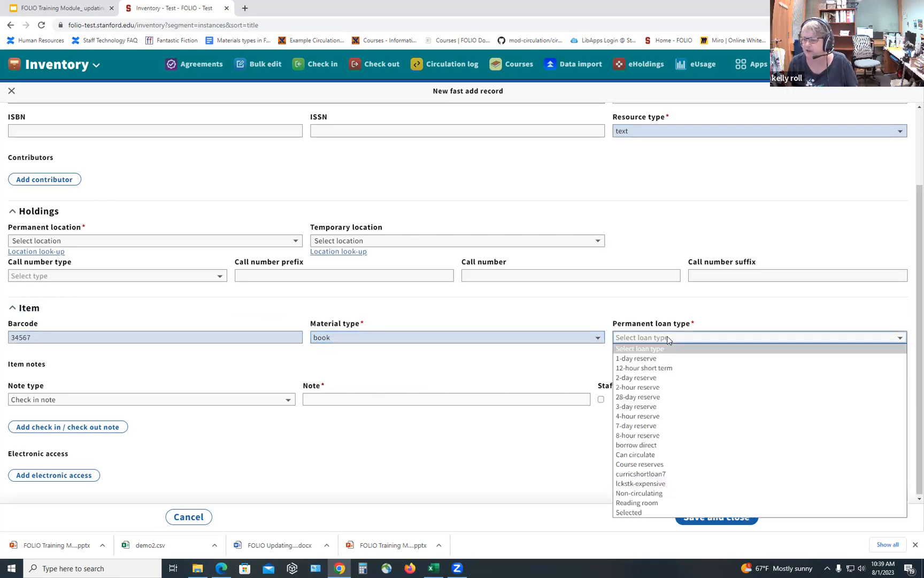
click(668, 475)
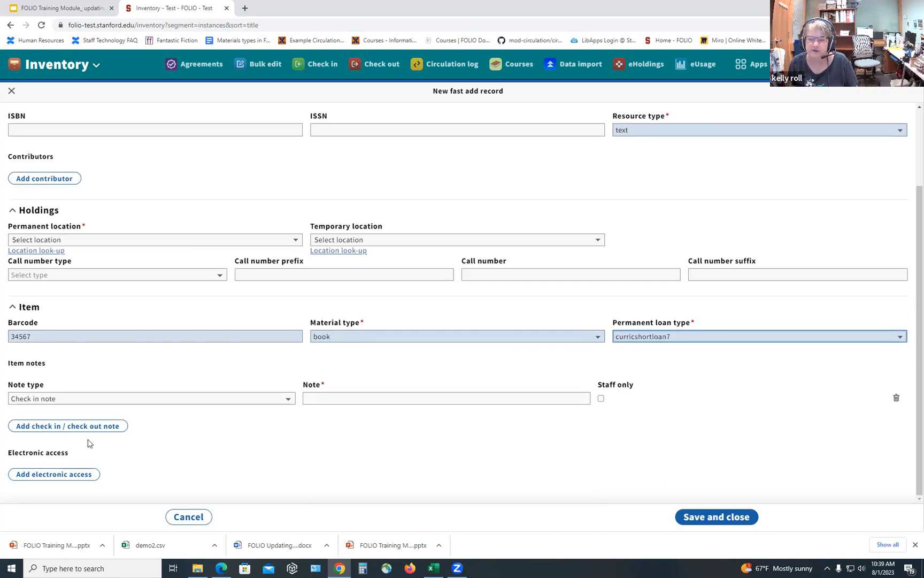
- Enter "aaaa" as the check in note and set the holdings' permanent location to Education Curriculum (EDU-CURRICULUM)
click(315, 398)
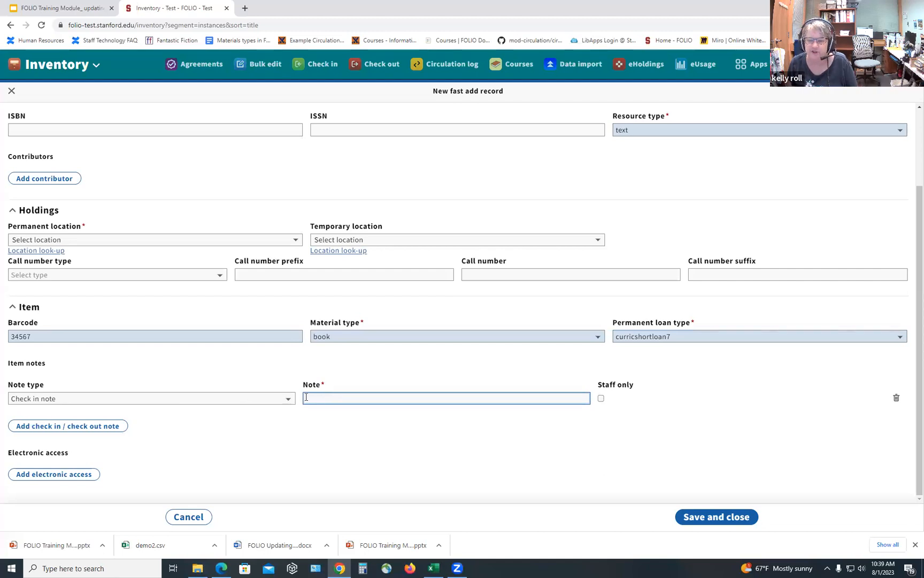
text(aaaa)
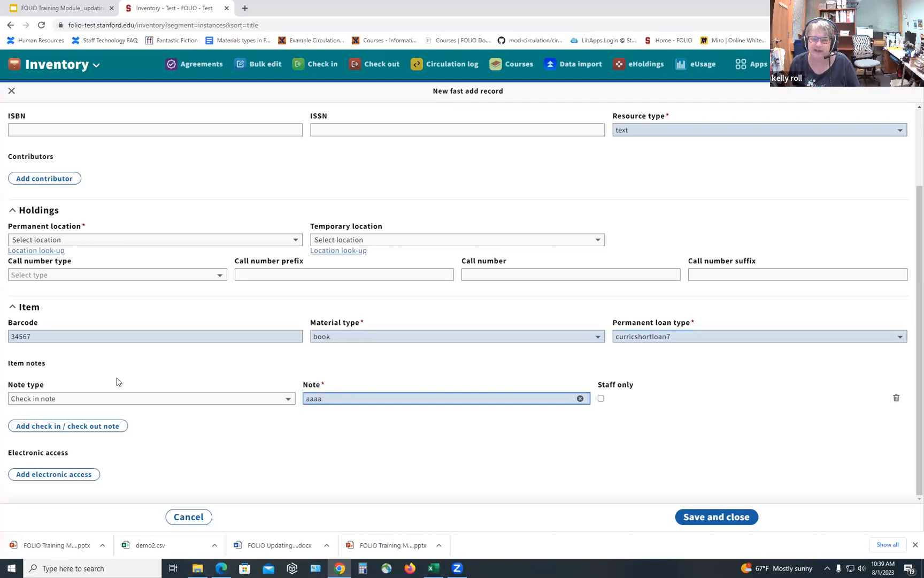
scroll(117, 381, up, 2)
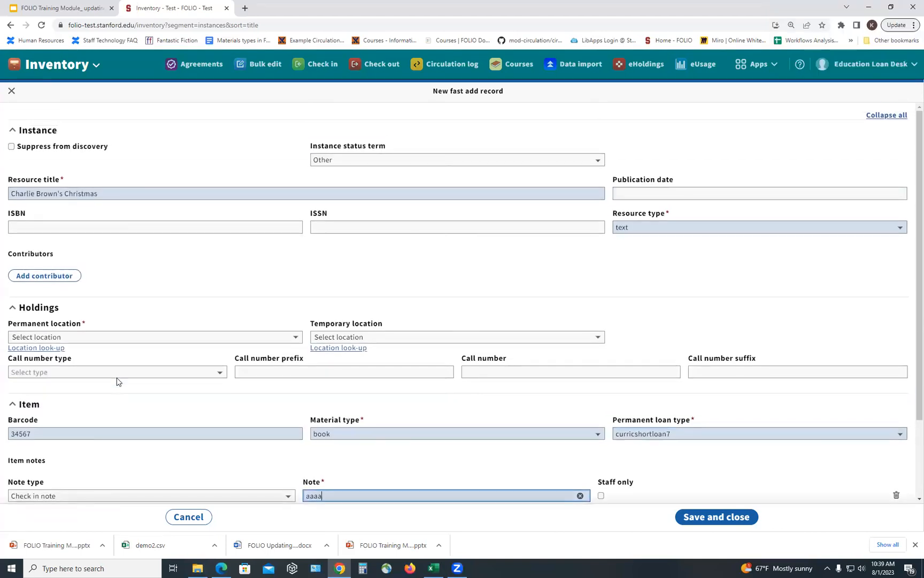
scroll(117, 381, down, 2)
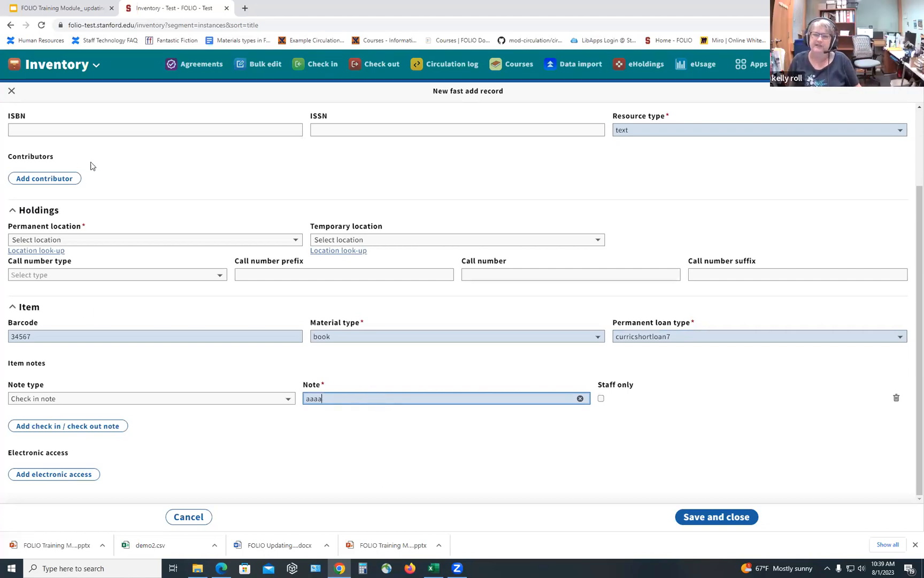
click(189, 240)
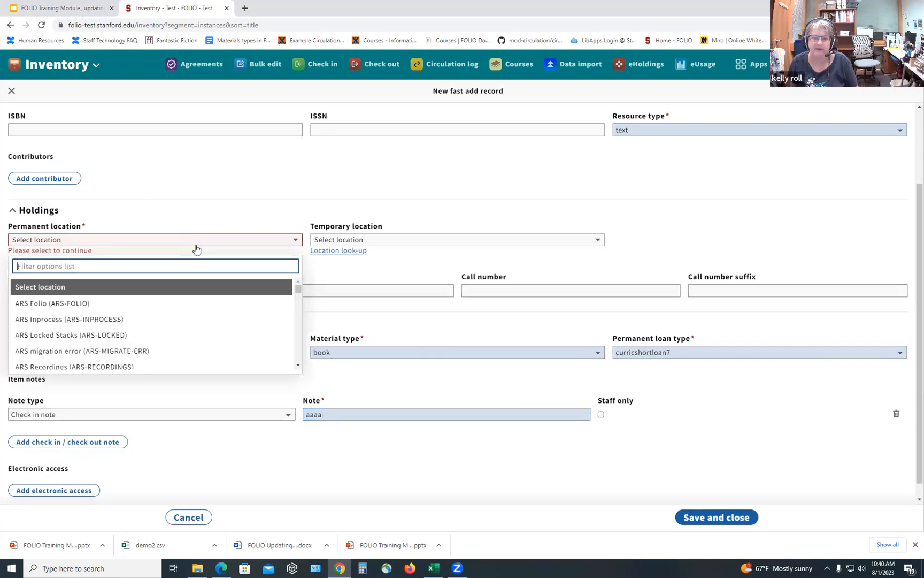
text(educ)
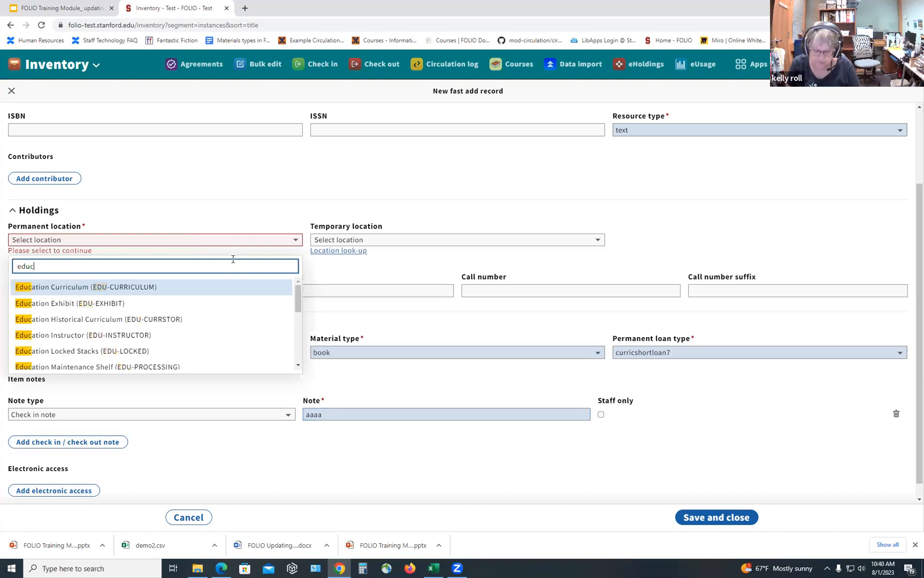
click(118, 288)
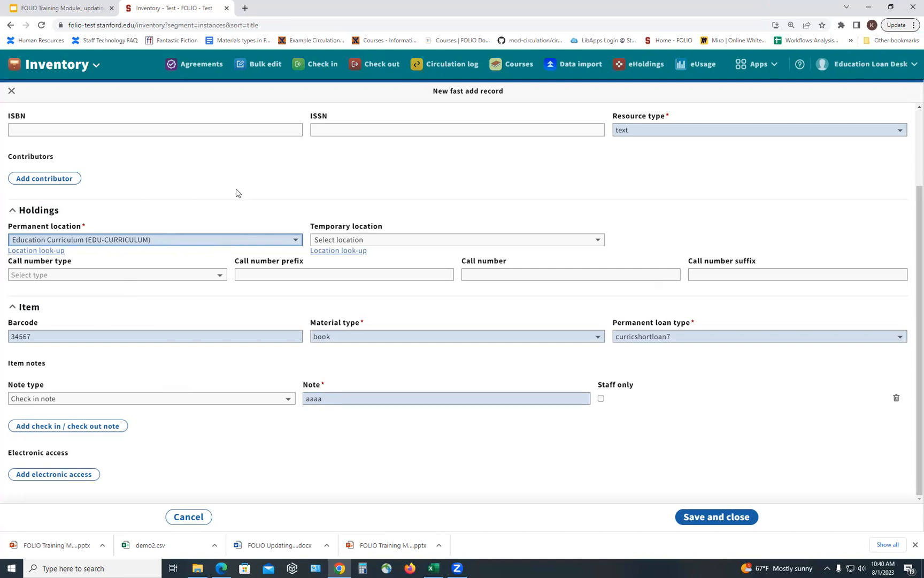
- Review the completed fast add form, select the barcode text, and save and close the record
scroll(237, 192, up, 3)
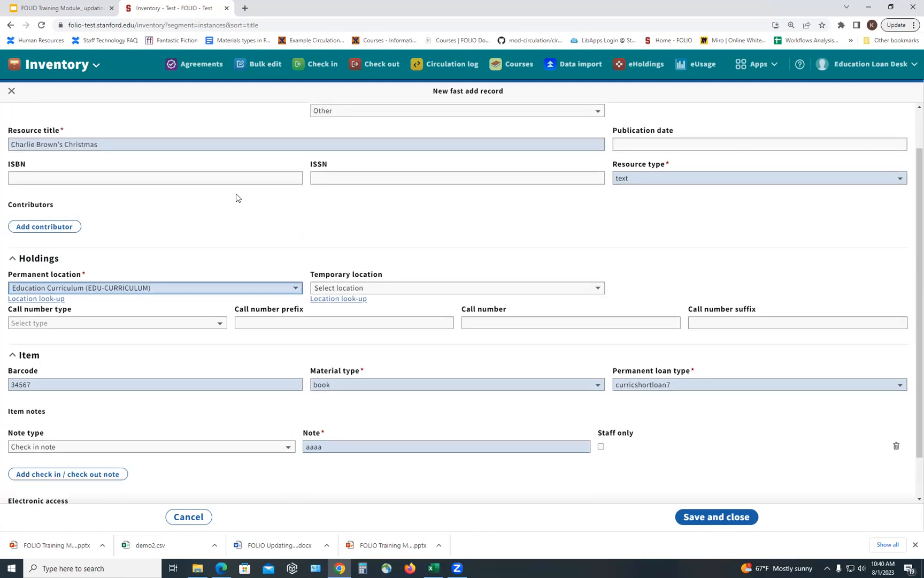
scroll(237, 195, down, 3)
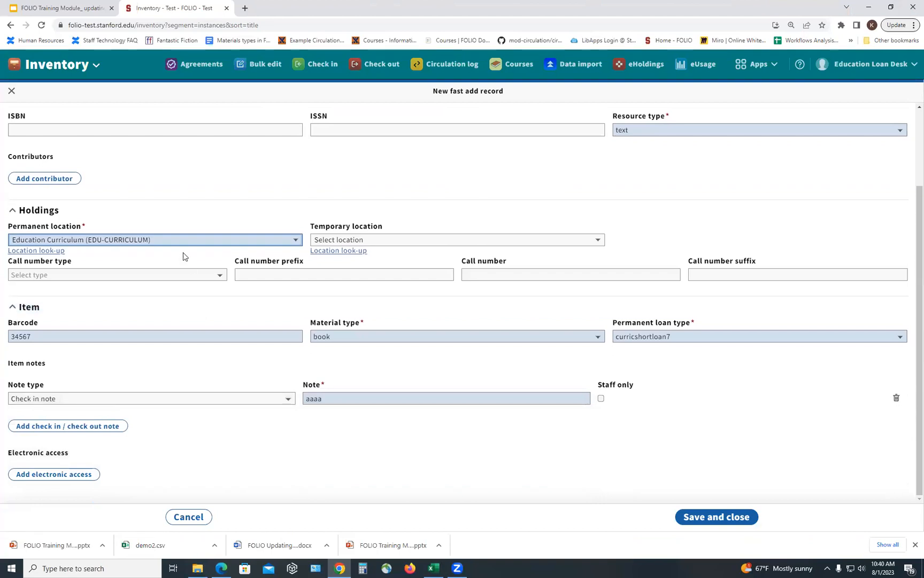
scroll(169, 176, up, 3)
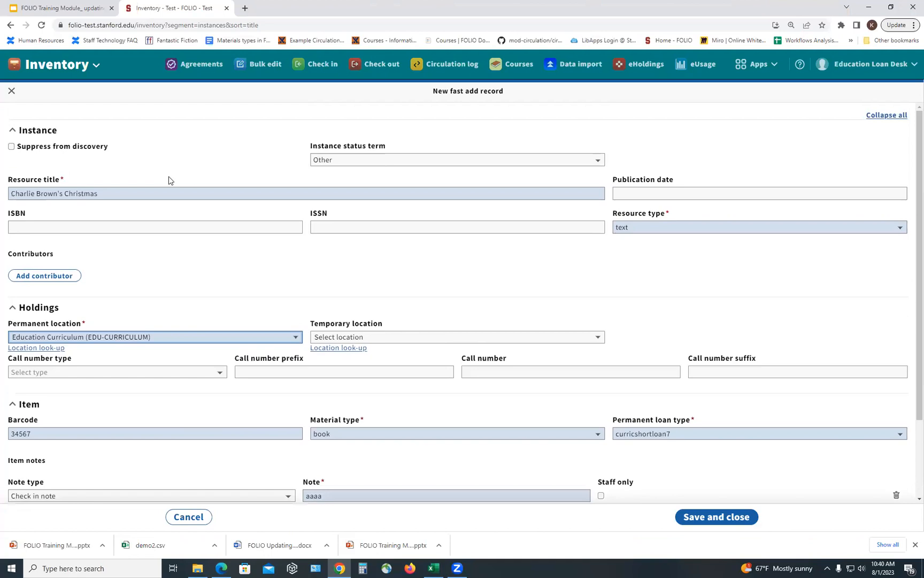
scroll(216, 372, down, 3)
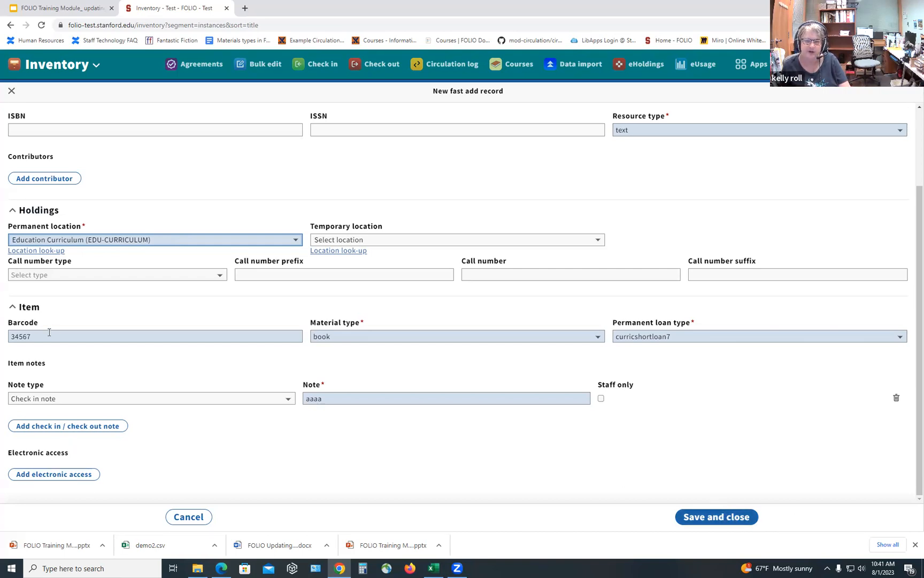
drag(48, 336, 9, 337)
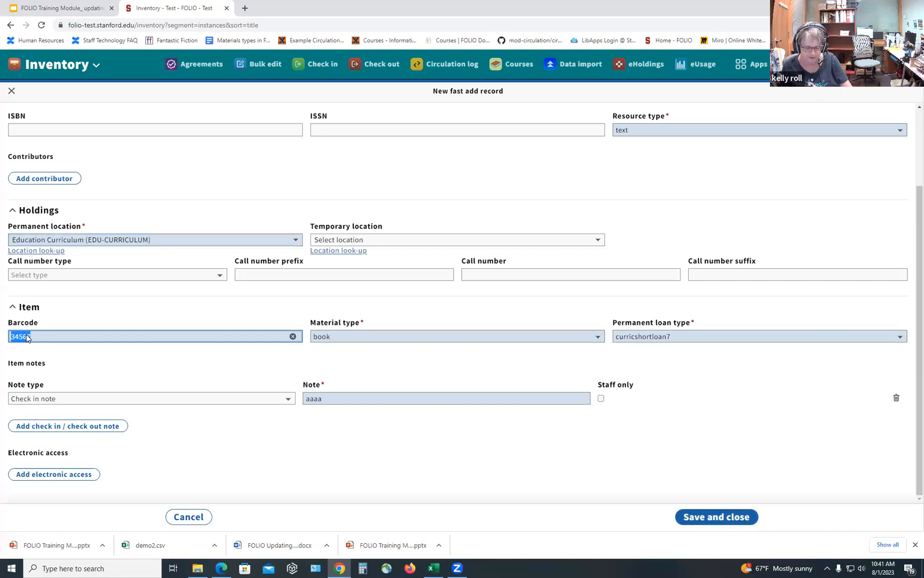
click(700, 517)
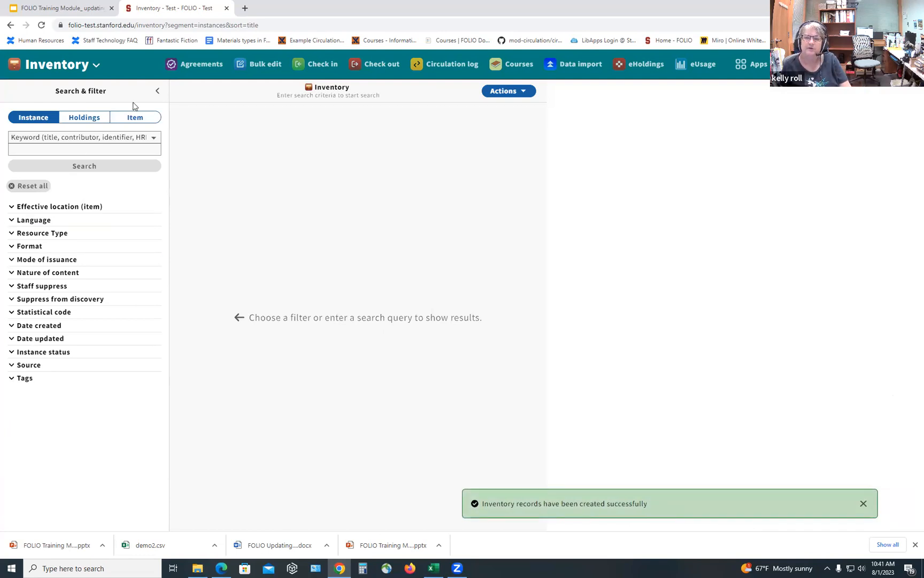
- Search the item records by barcode for 34567
click(135, 117)
click(99, 138)
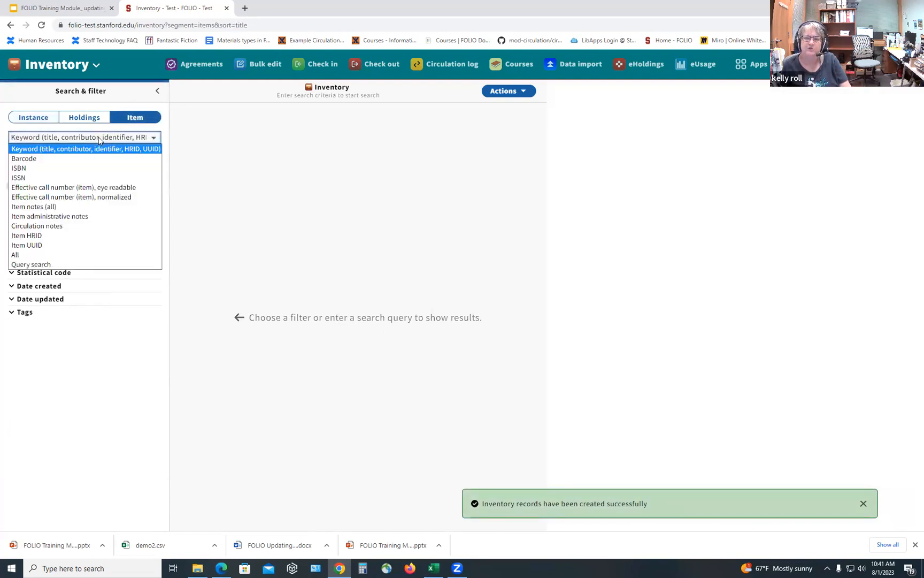
click(75, 159)
click(84, 151)
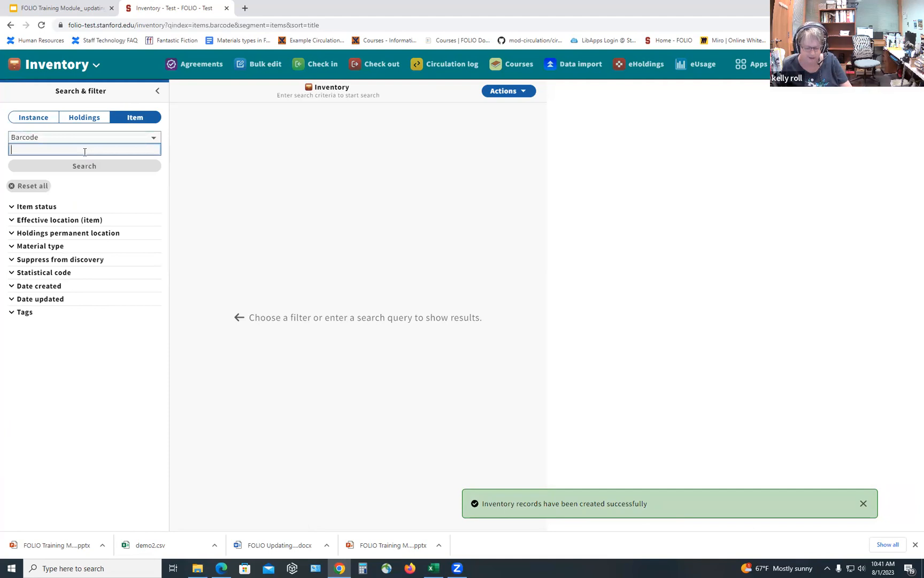
text(34567)
click(84, 166)
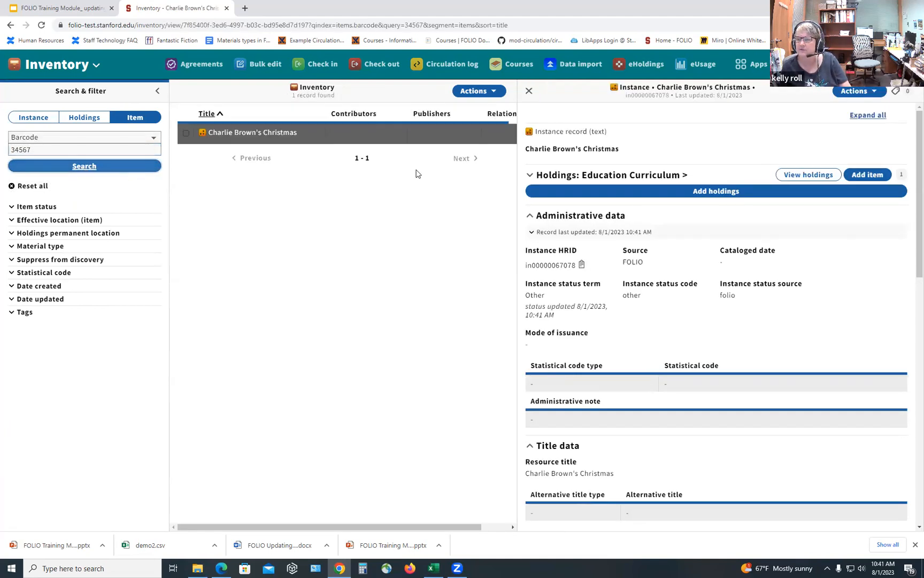
- Expand the Education Curriculum holdings and open item 34567 for editing
click(606, 180)
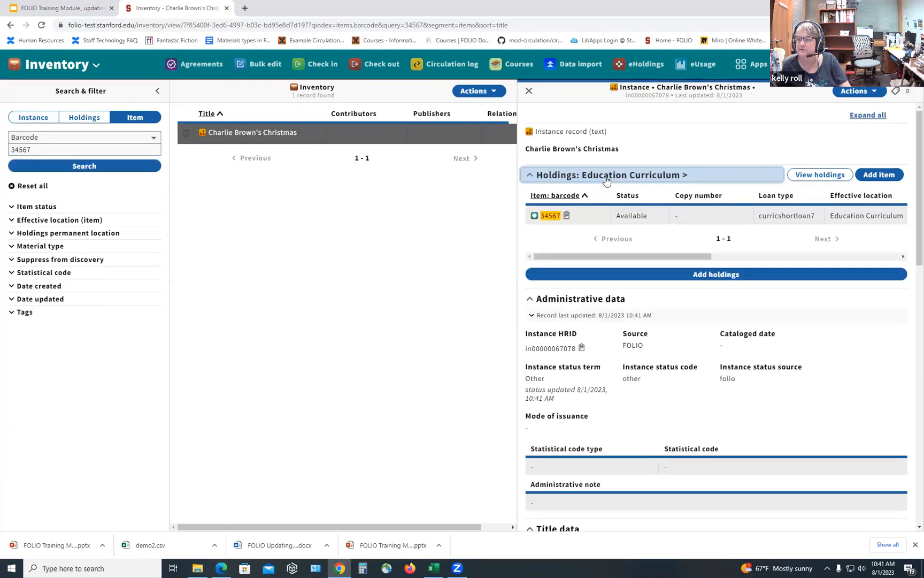
click(551, 216)
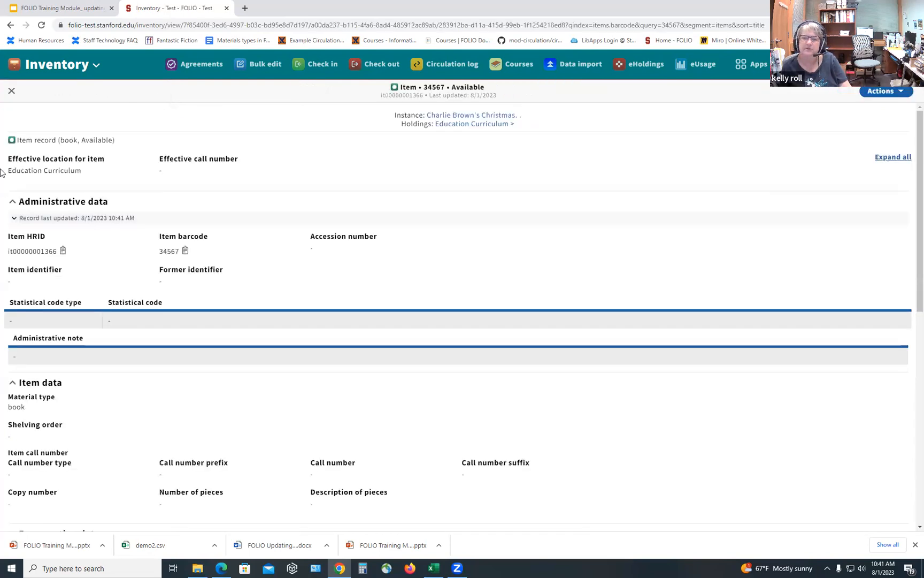
click(873, 92)
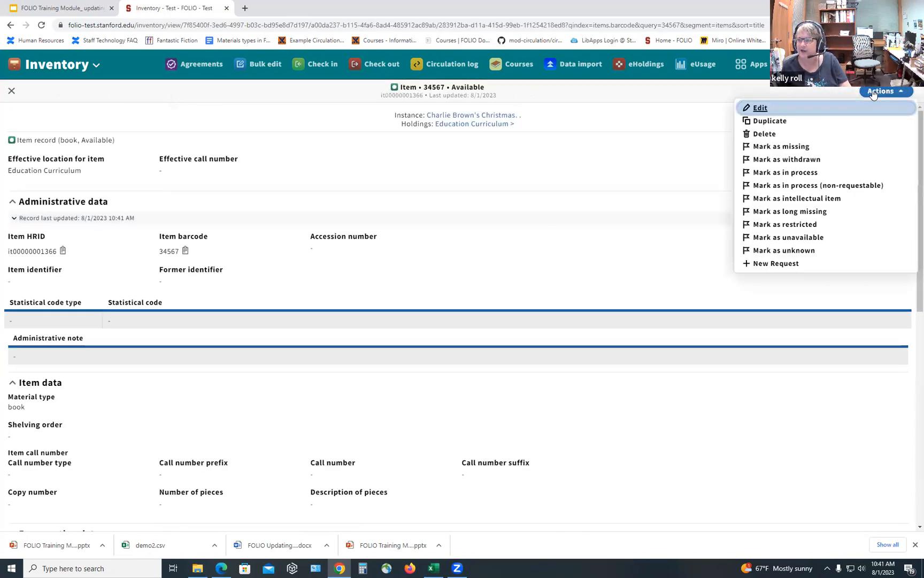
click(761, 108)
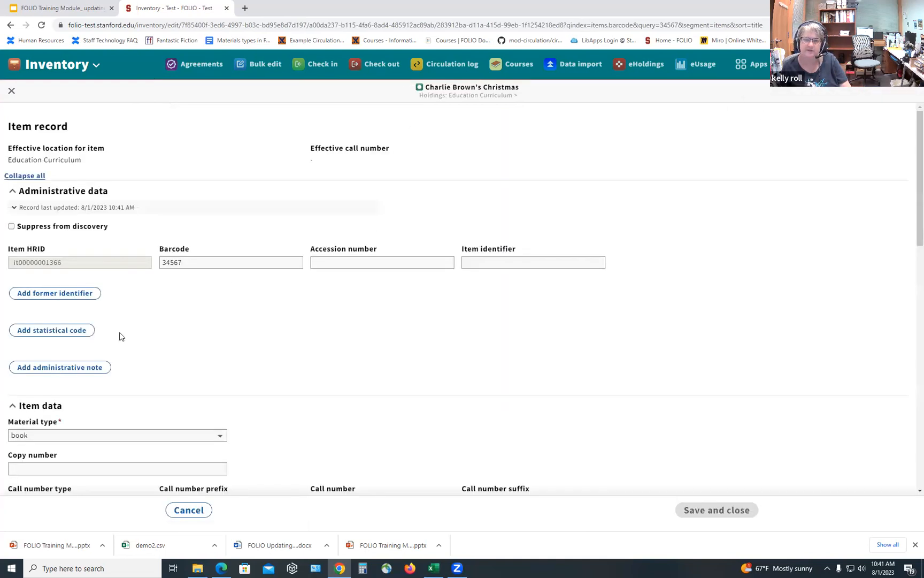
- Review the item record's edit form, from administrative and item data through loan, check in note, location and electronic access fields
scroll(124, 321, down, 3)
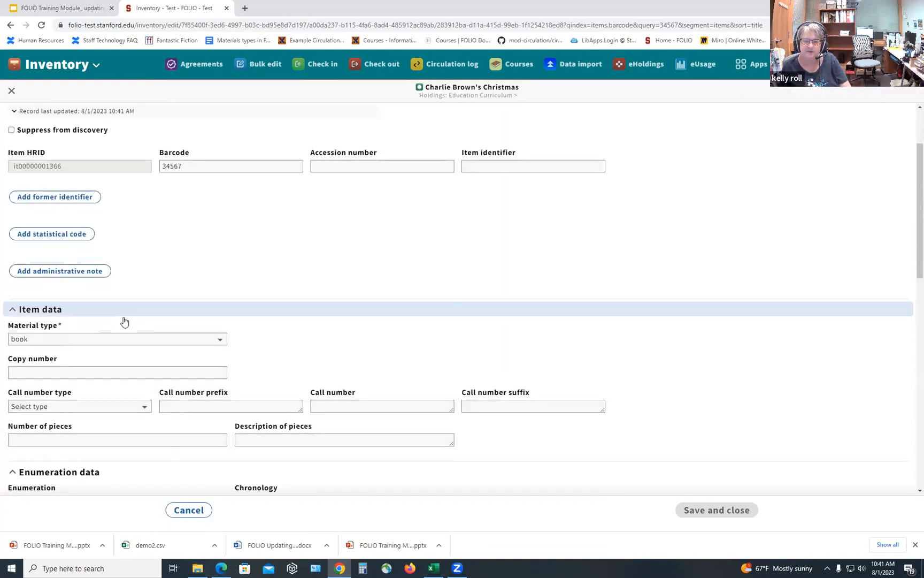
scroll(123, 321, down, 4)
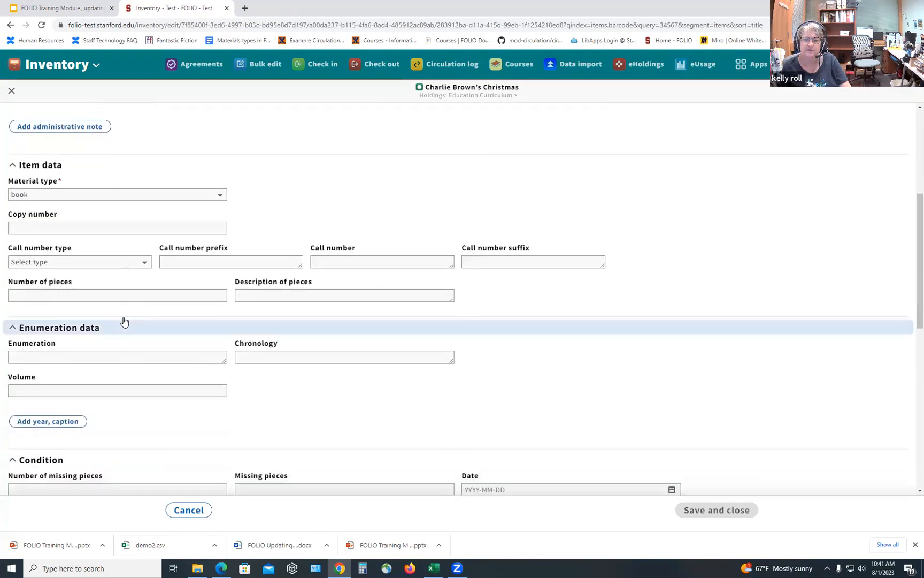
scroll(124, 321, down, 3)
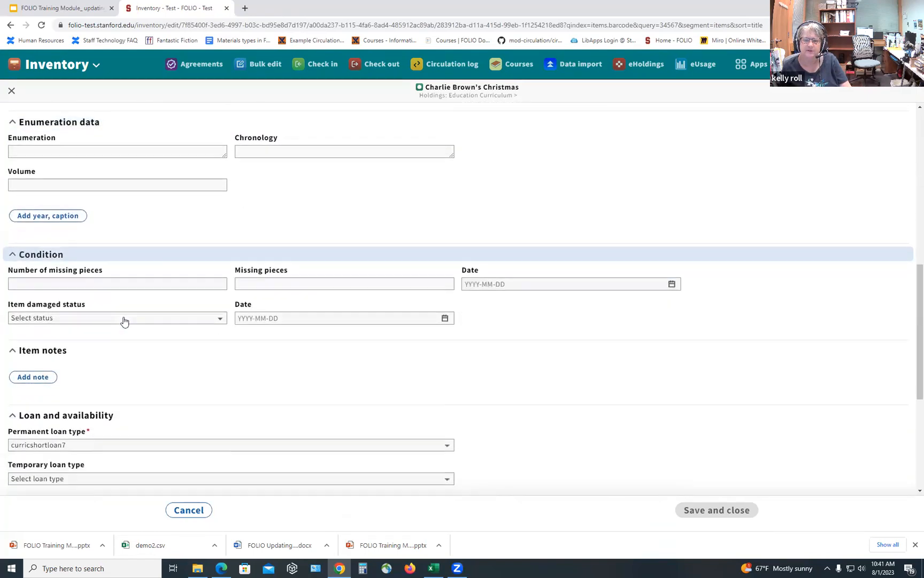
scroll(124, 321, down, 3)
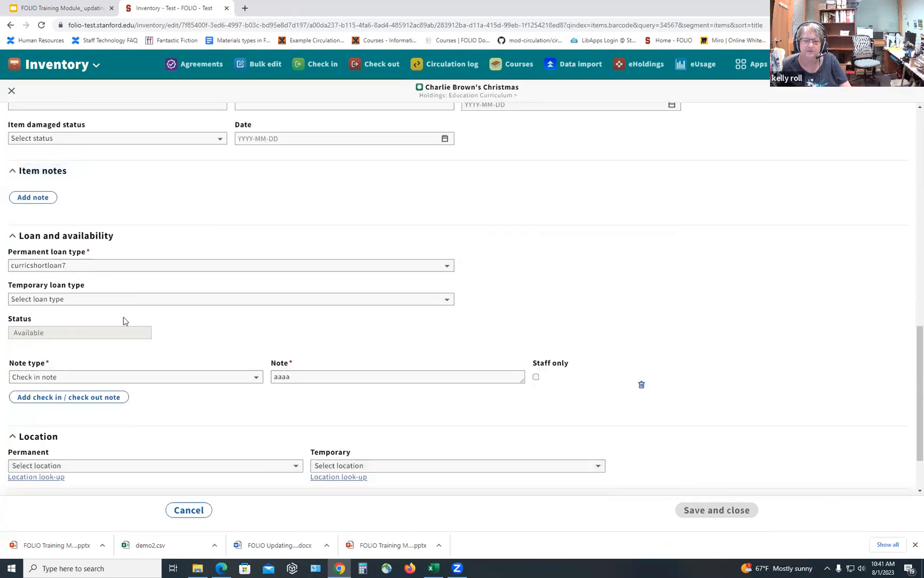
scroll(124, 321, down, 1)
scroll(123, 321, down, 1)
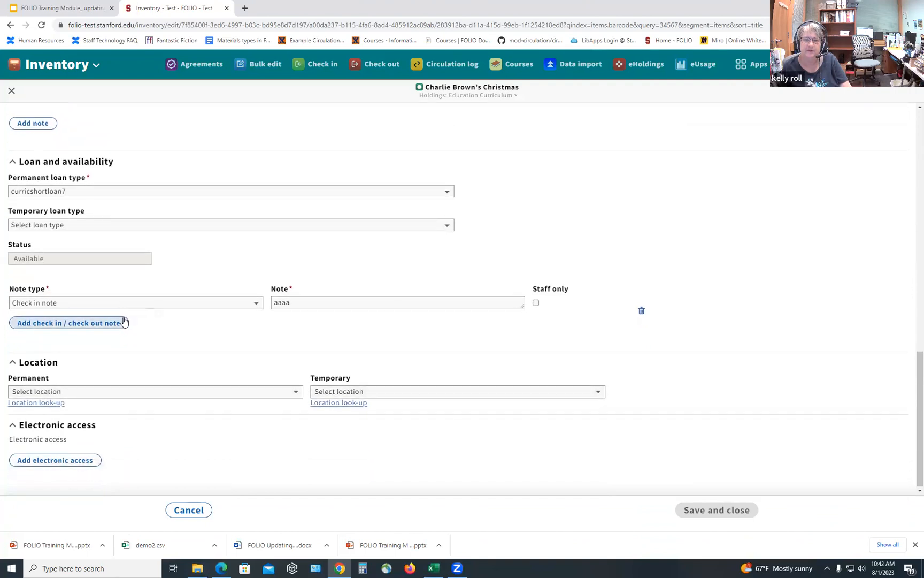
scroll(123, 321, up, 4)
scroll(123, 321, up, 5)
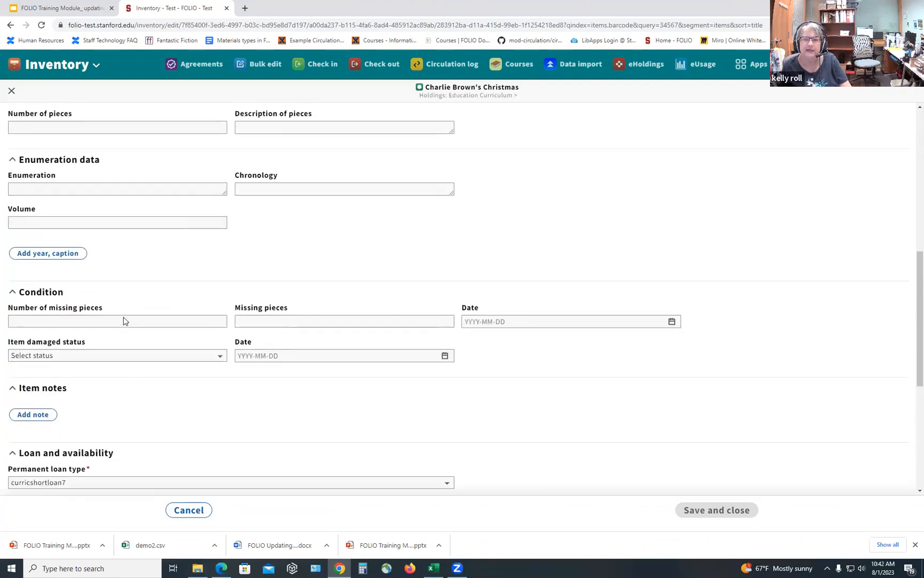
scroll(123, 321, up, 3)
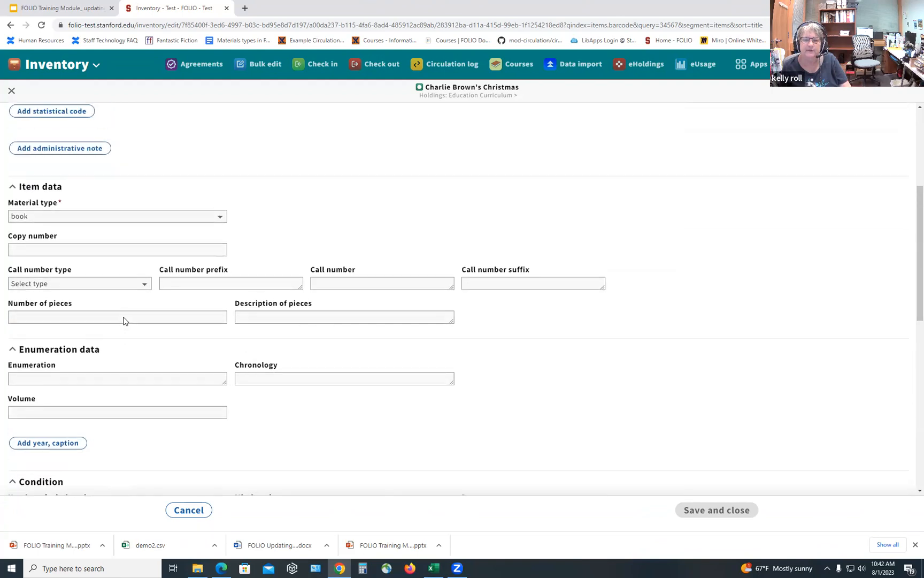
scroll(123, 321, up, 1)
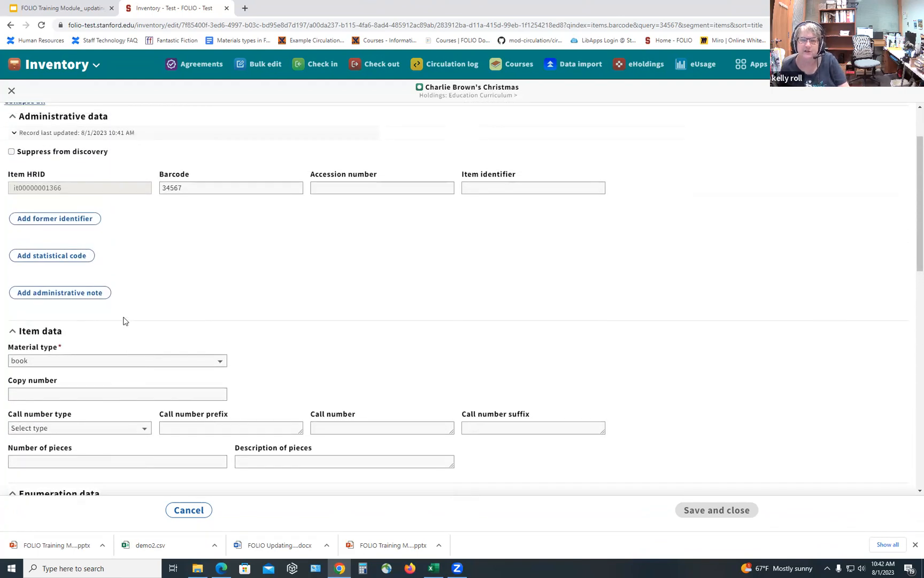
scroll(298, 266, up, 2)
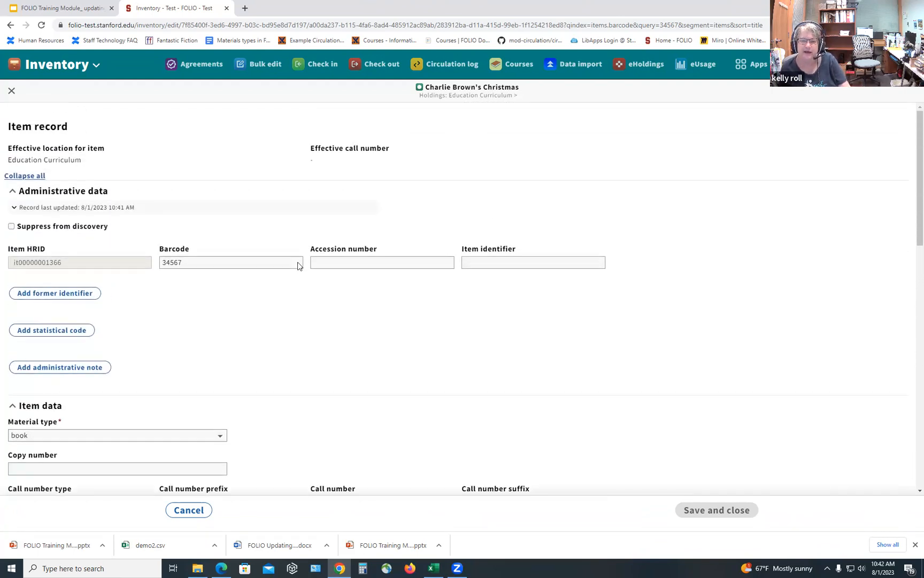
scroll(298, 264, down, 6)
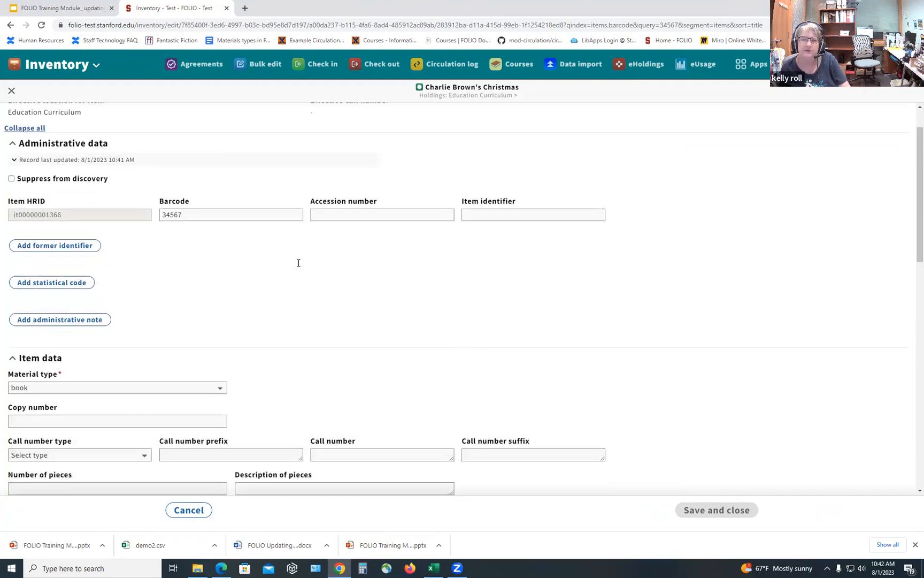
scroll(298, 266, down, 8)
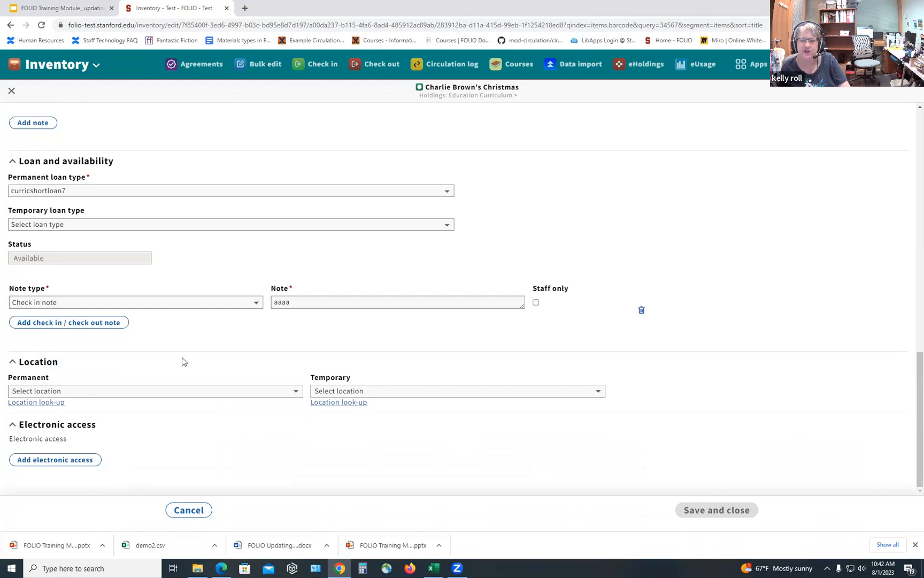
- Replace the check in note text with "send to datacontrol", save the item record and close it
drag(294, 303, 240, 305)
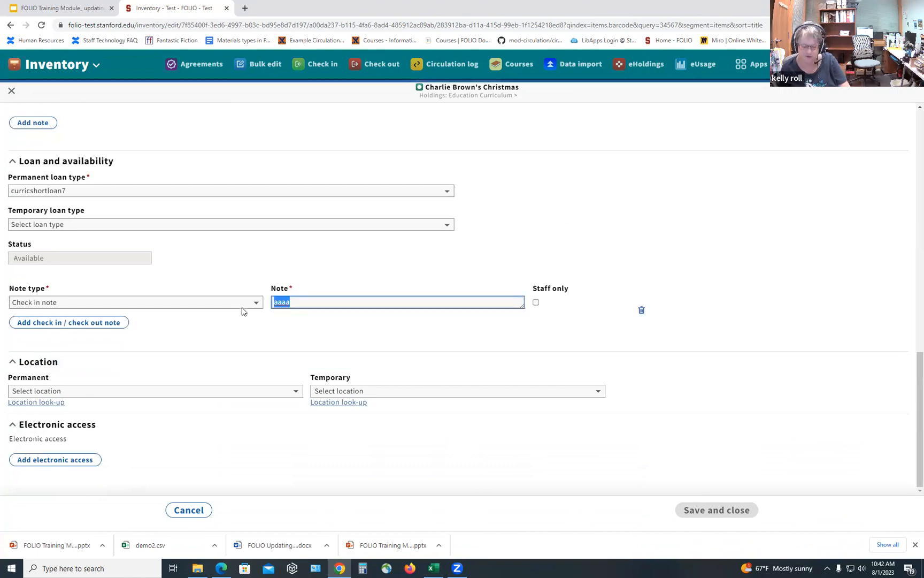
text(send)
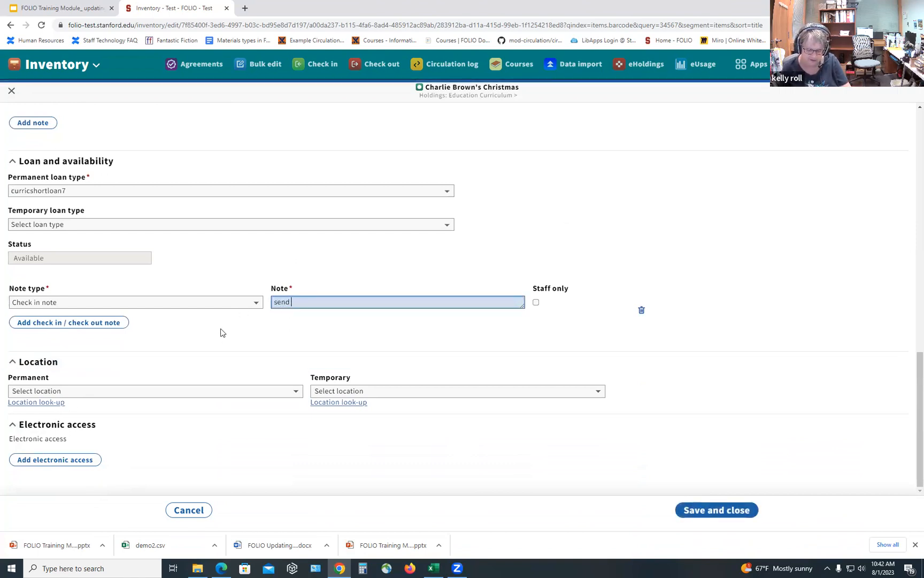
text( to datacontrol)
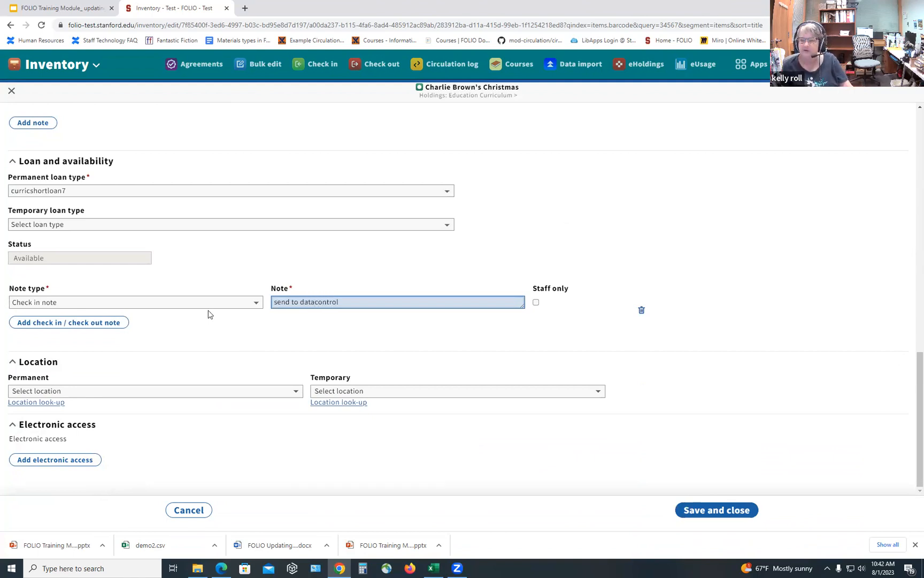
click(712, 511)
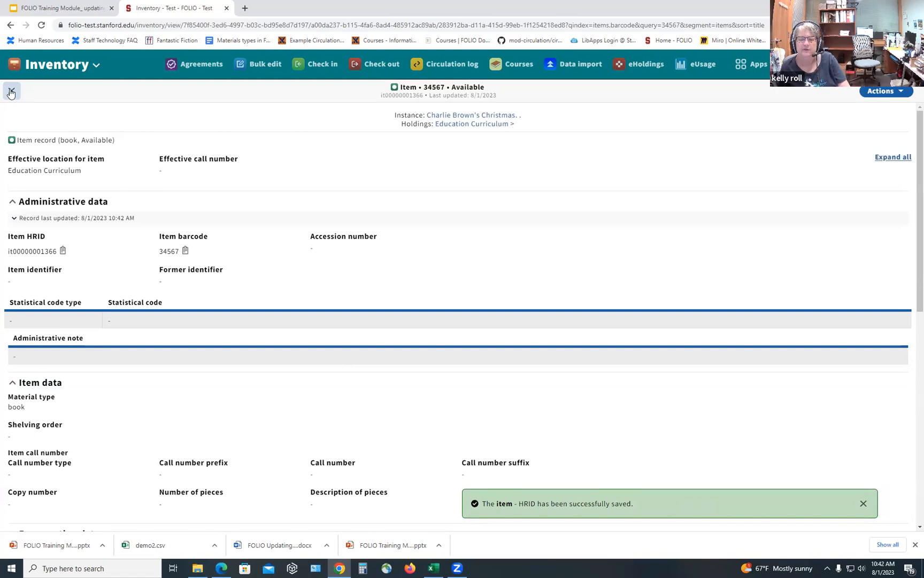
click(11, 93)
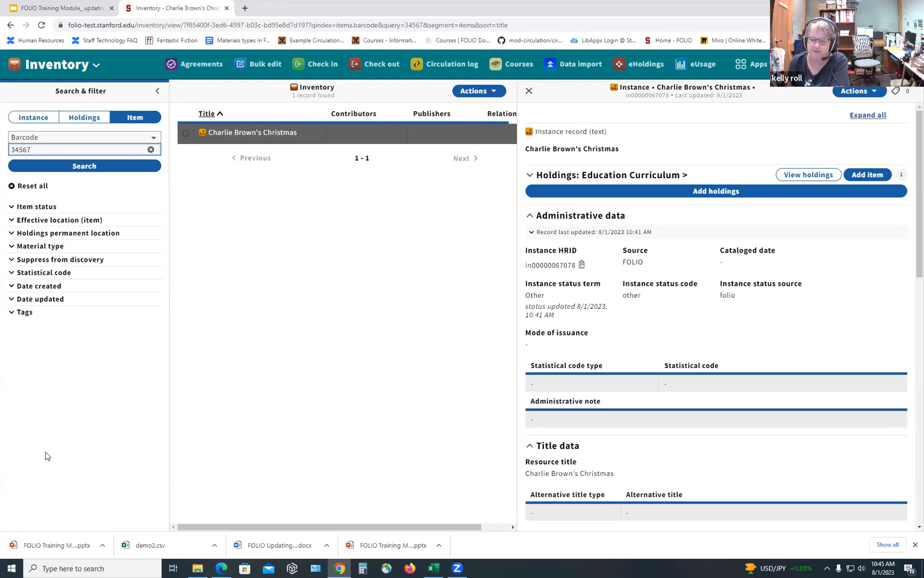
click(96, 493)
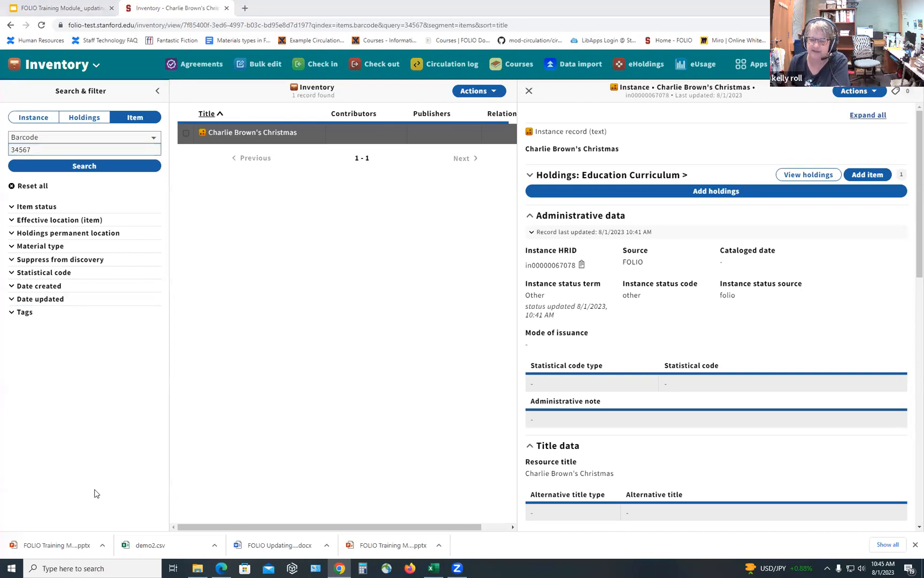
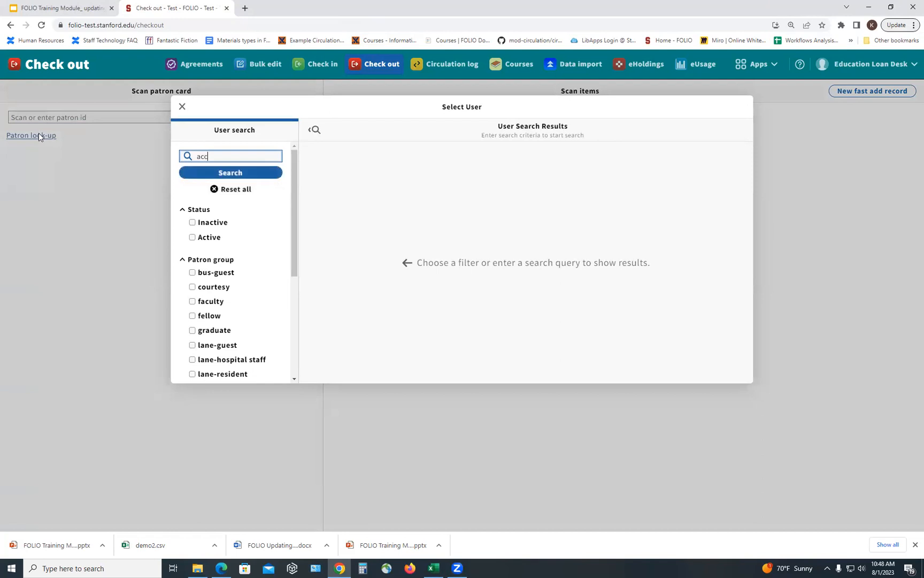
key(Return)
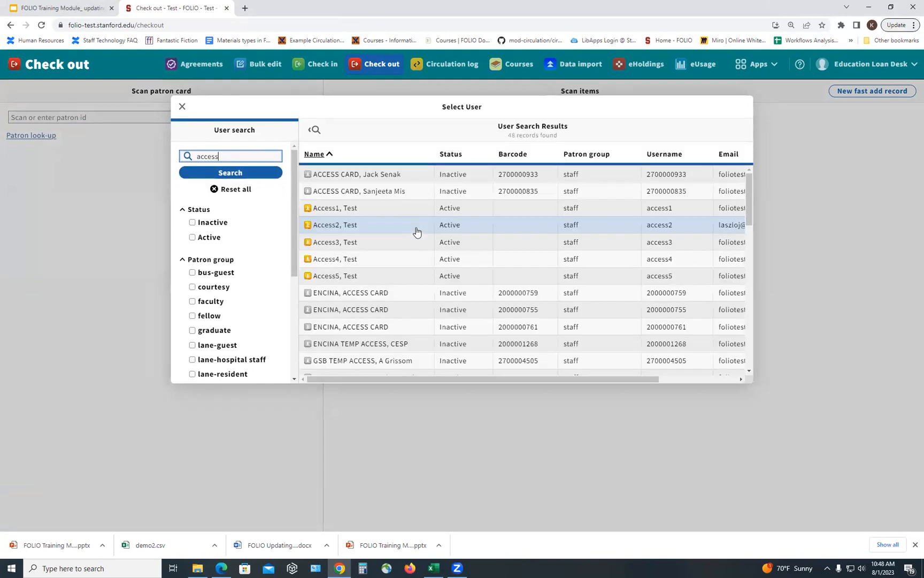
click(406, 257)
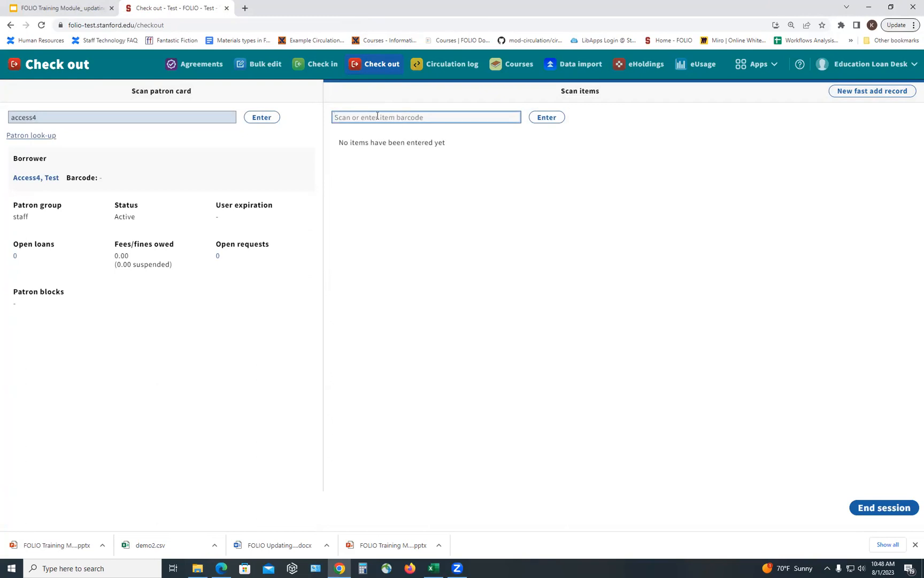
text(36105)
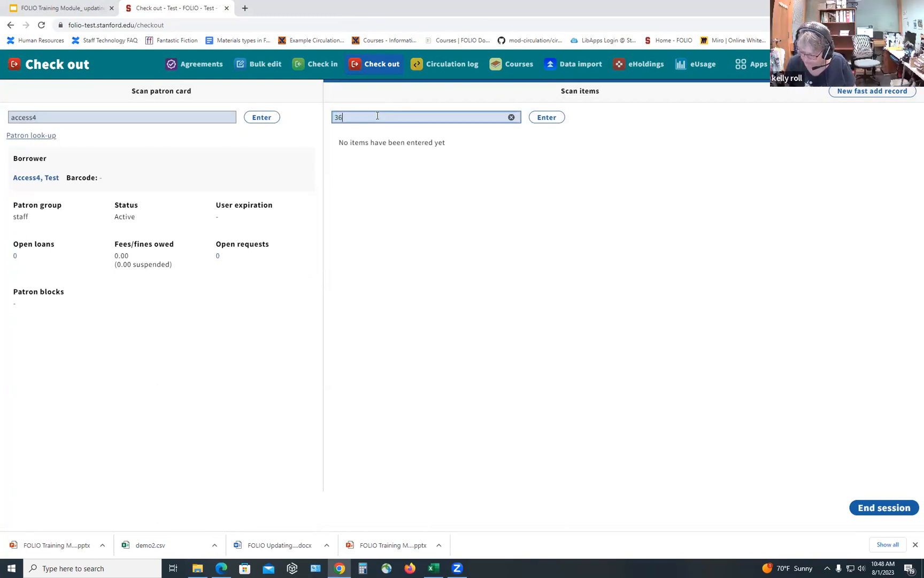
text(112)
text(99)
text(8)
text(306)
key(Return)
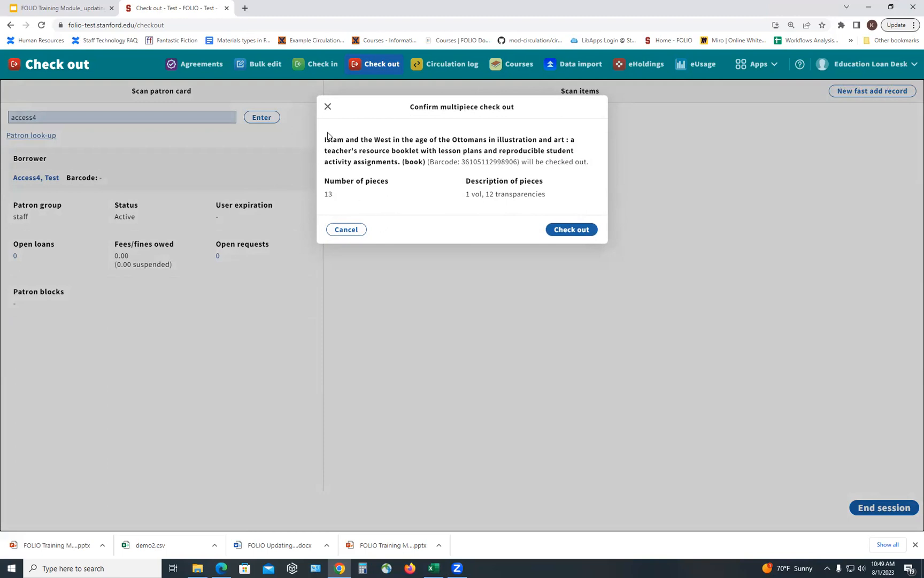
click(572, 230)
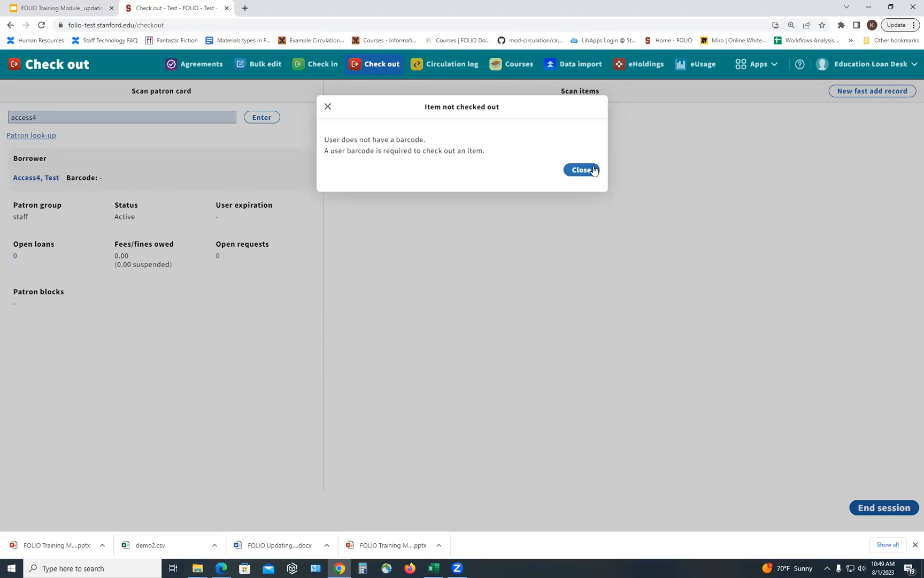
click(328, 106)
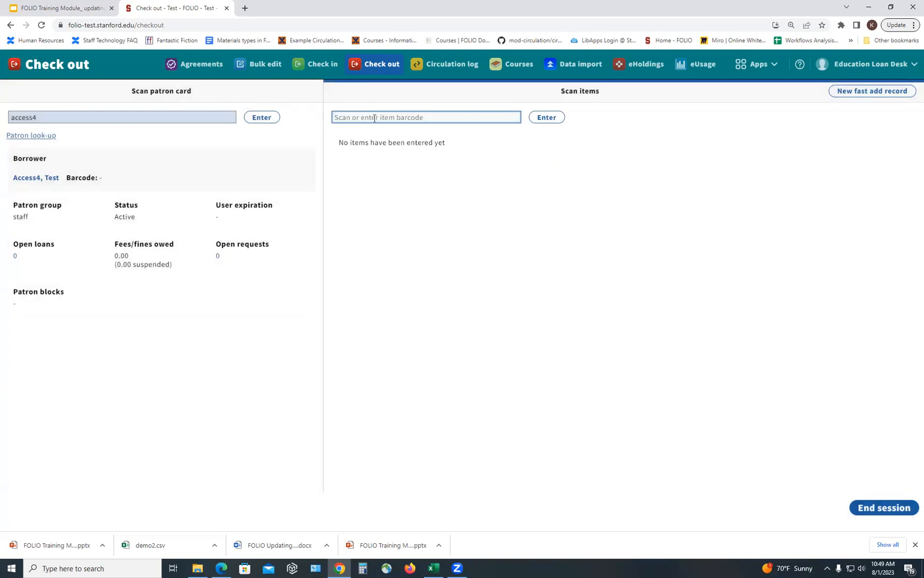
text(3)
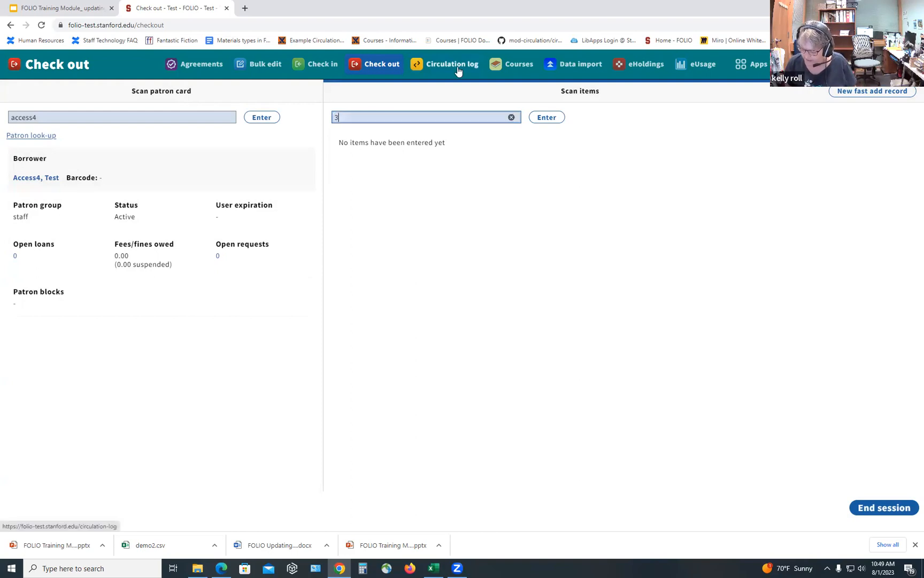
text(6105)
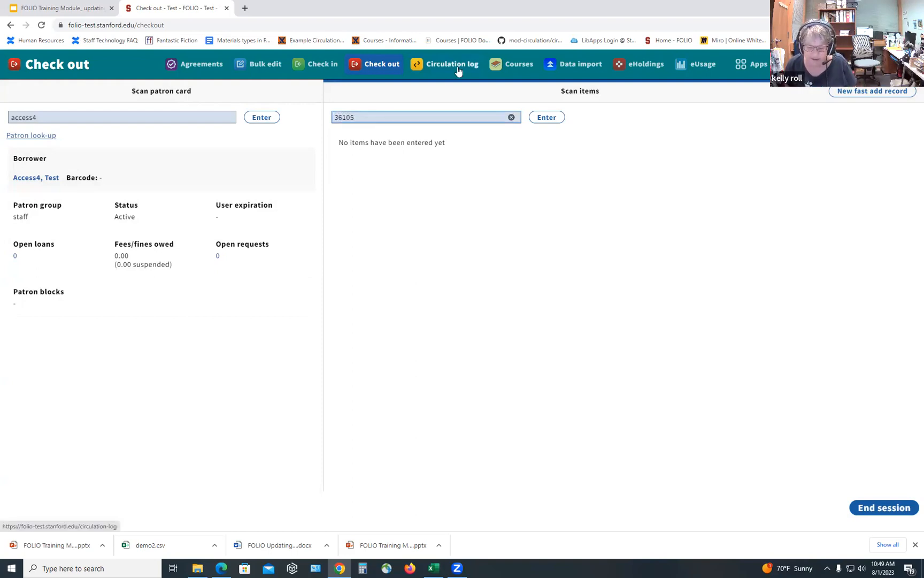
text(112998)
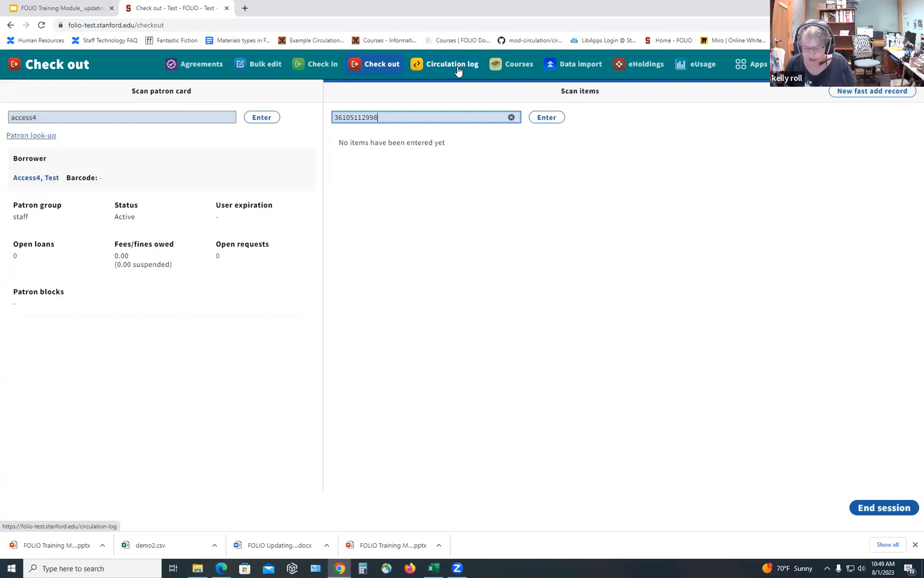
text(90)
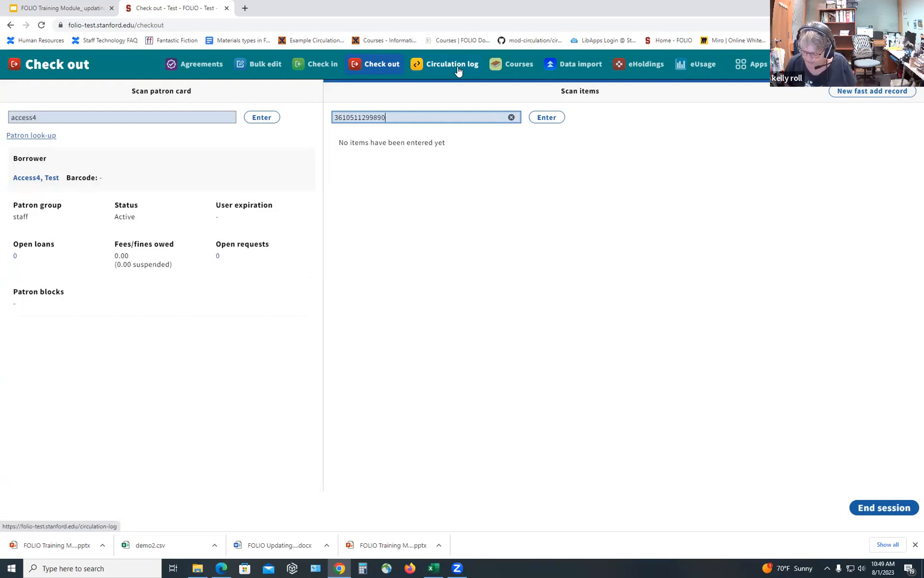
text(6)
key(Return)
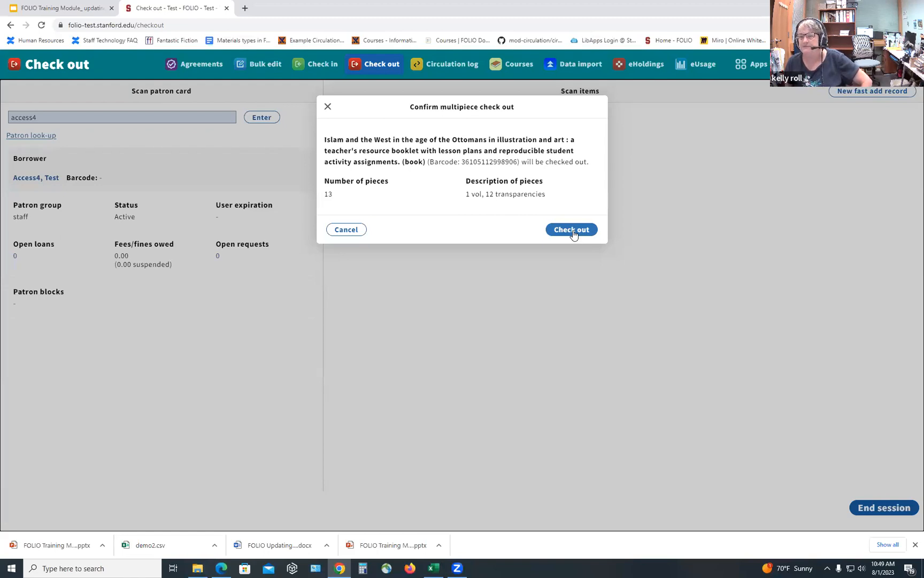
click(328, 107)
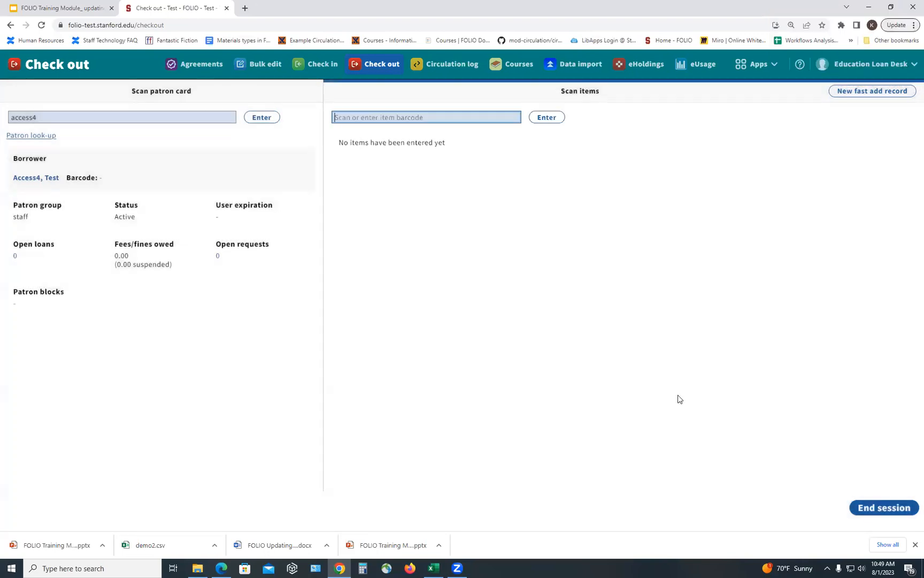